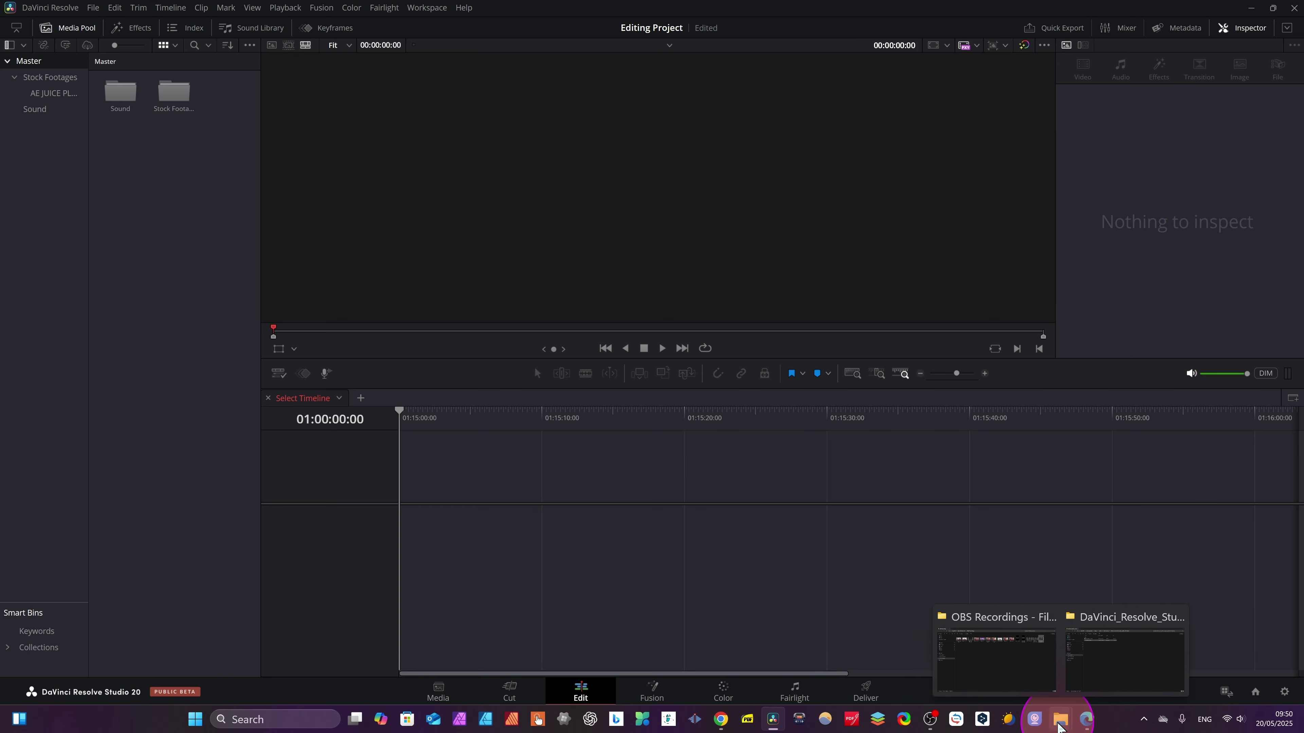
Import Pirated software.mp4 from the IVCAM PROXY folder on drive F: into the Master bin.
left_click(1082, 647)
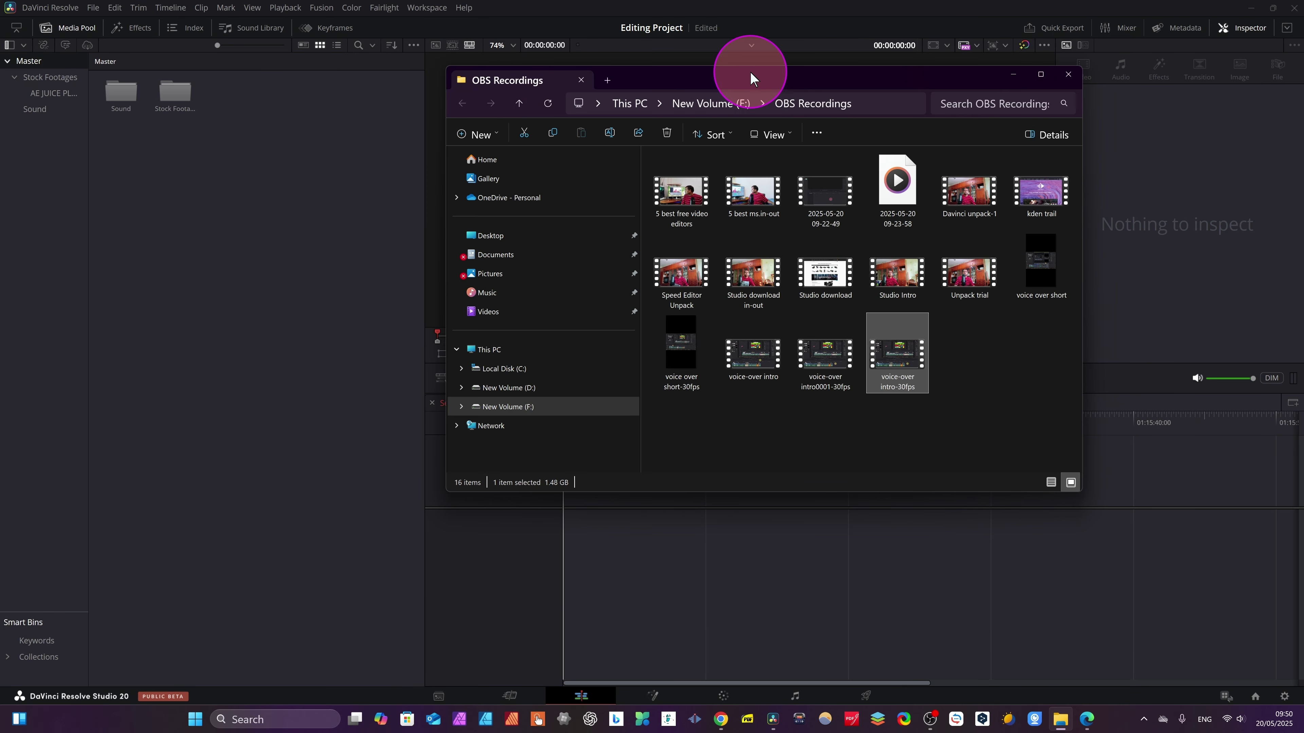
left_click_drag(750, 77, 818, 115)
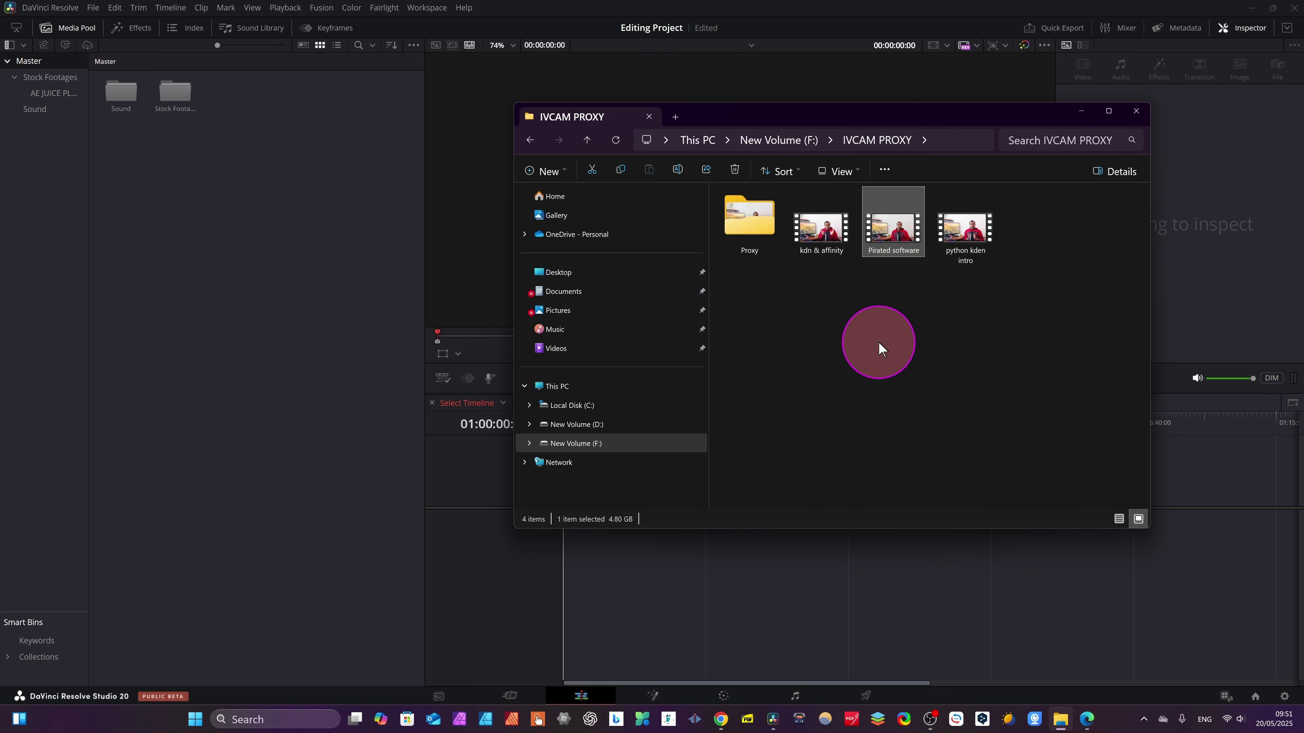
left_click(879, 341)
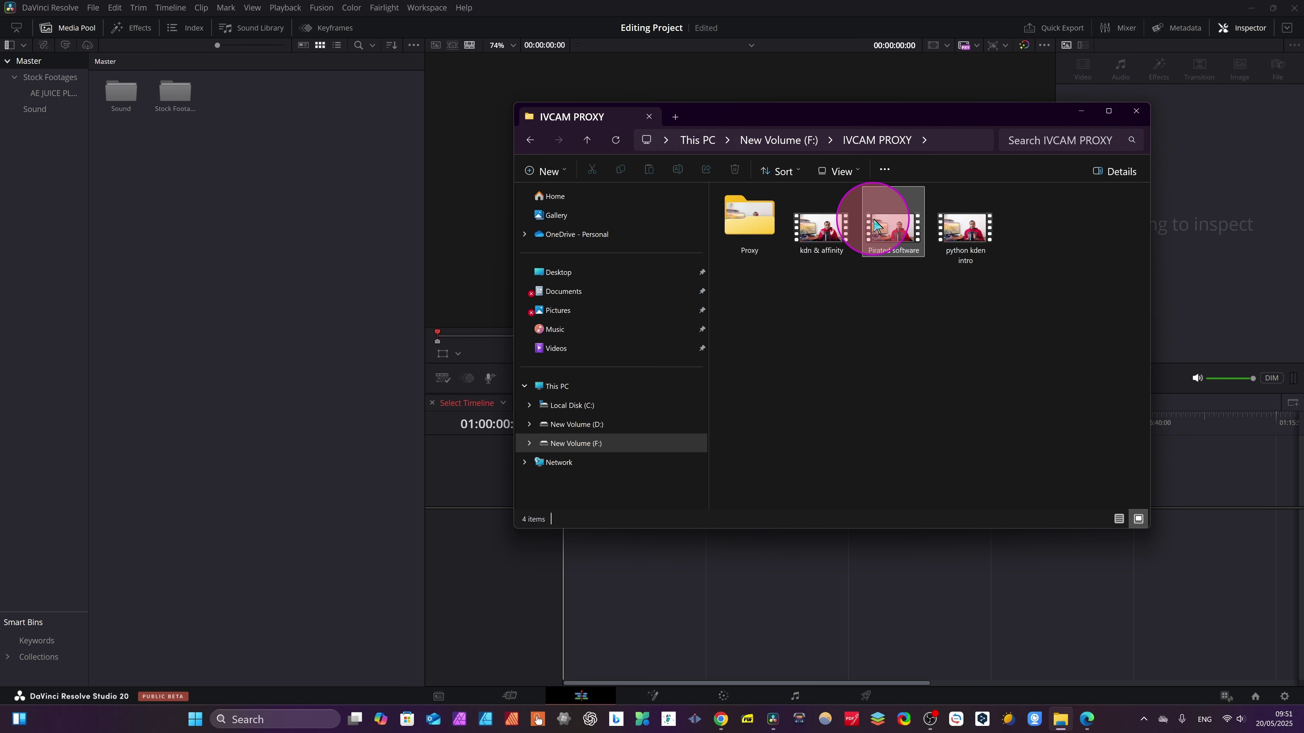
left_click_drag(889, 233, 145, 209)
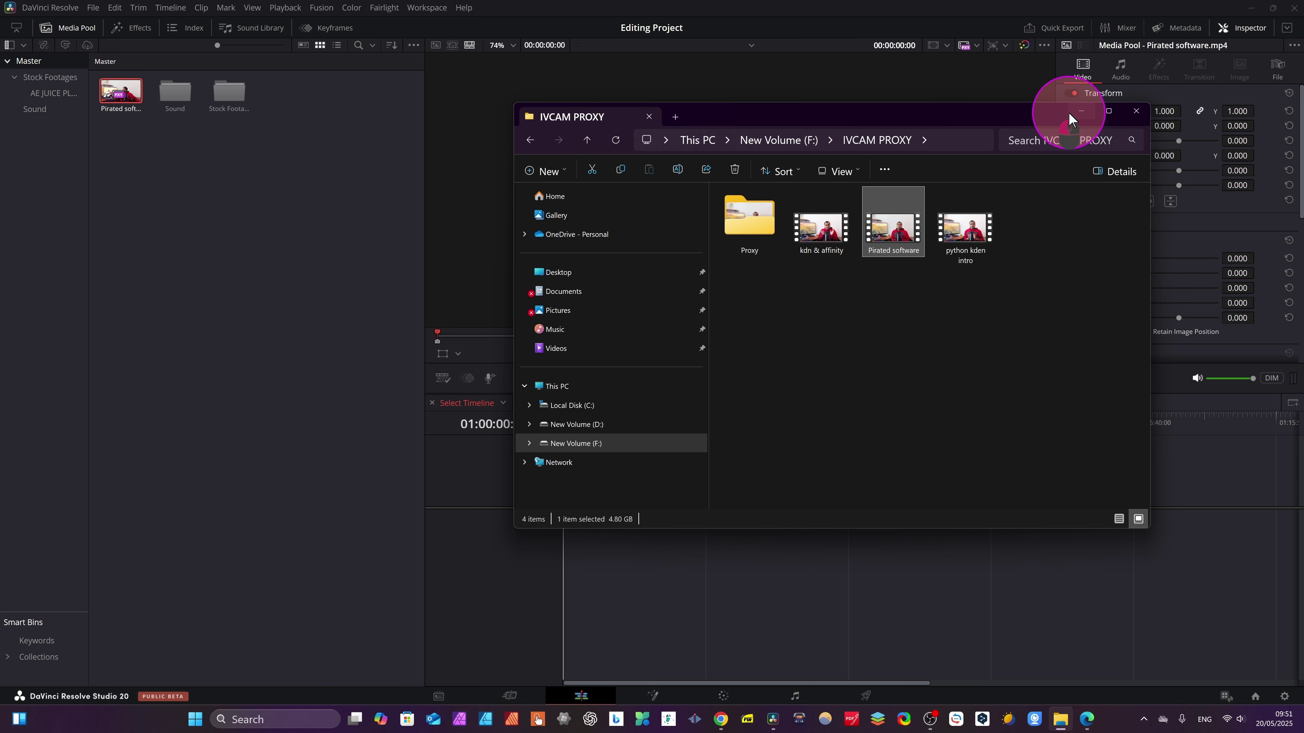
left_click(1081, 111)
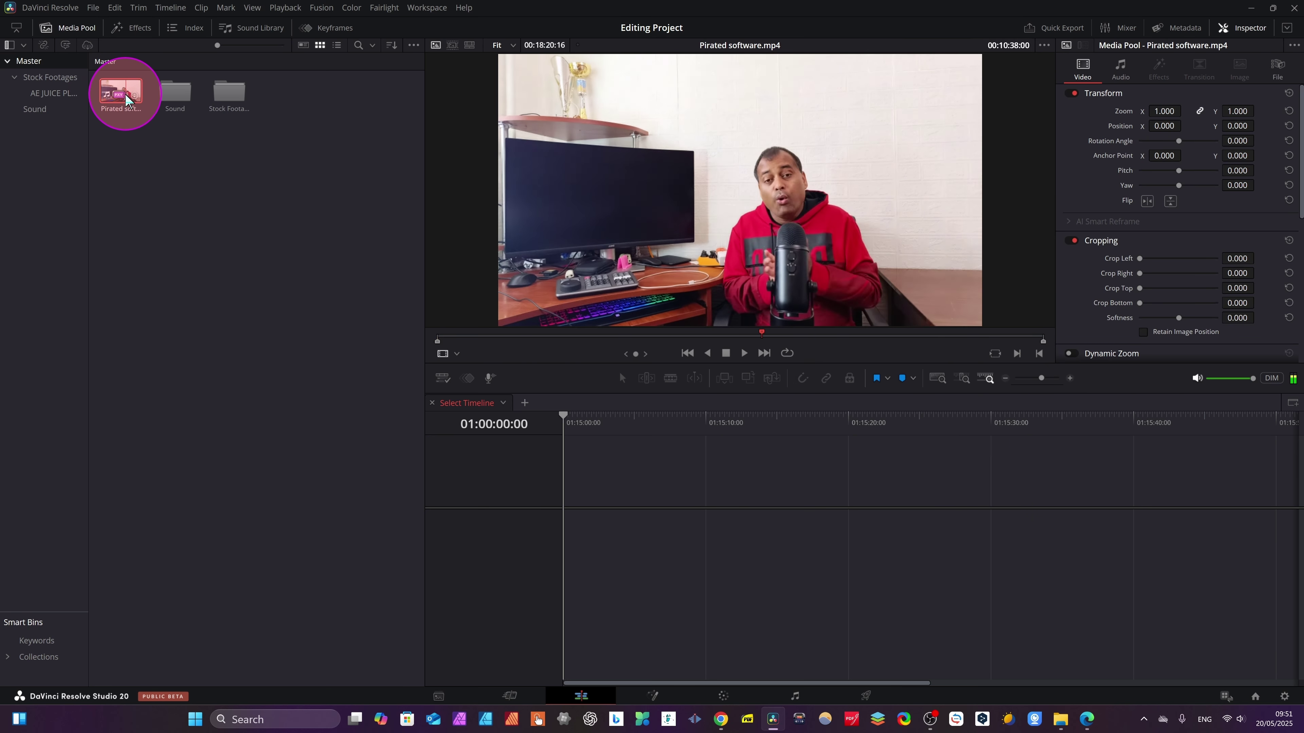
Create a timeline from the Pirated software clip and play back its opening seconds.
mouse_move(119, 92)
left_mouse_down()
mouse_move(552, 509)
mouse_move(590, 567)
mouse_move(565, 562)
left_mouse_up()
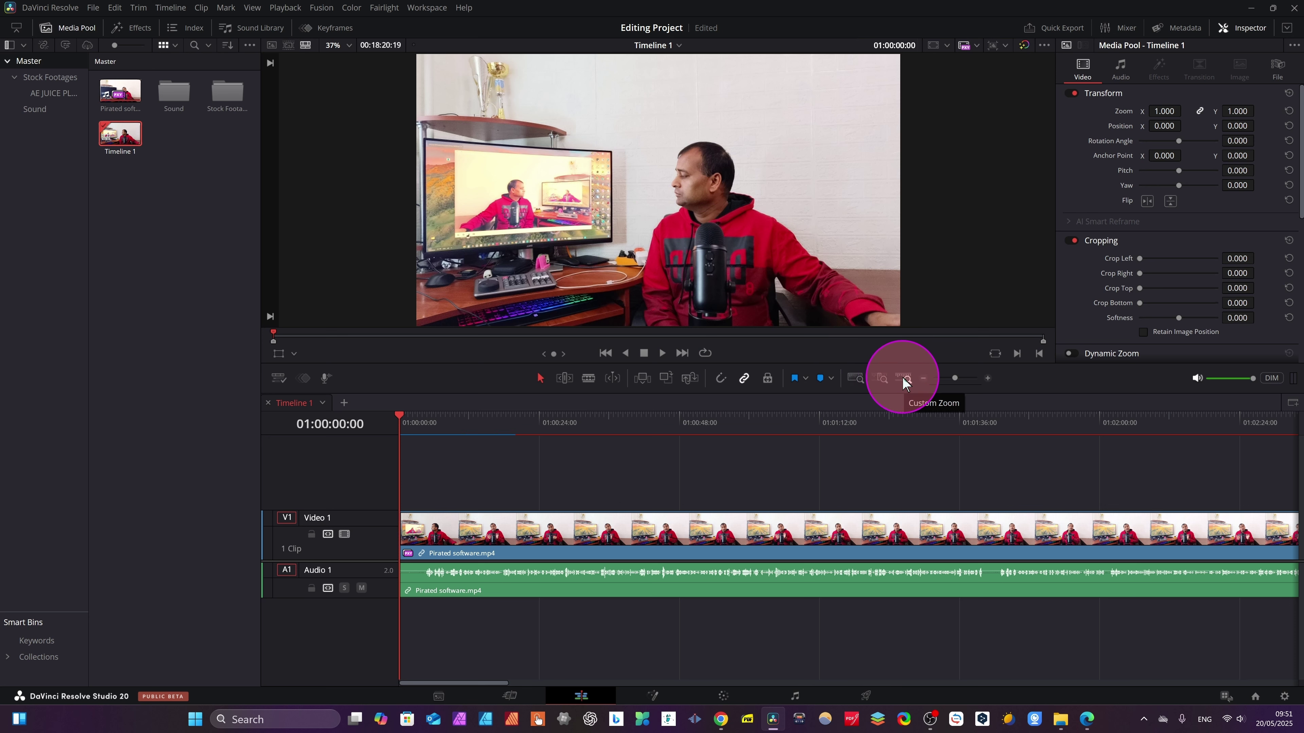
left_click(860, 380)
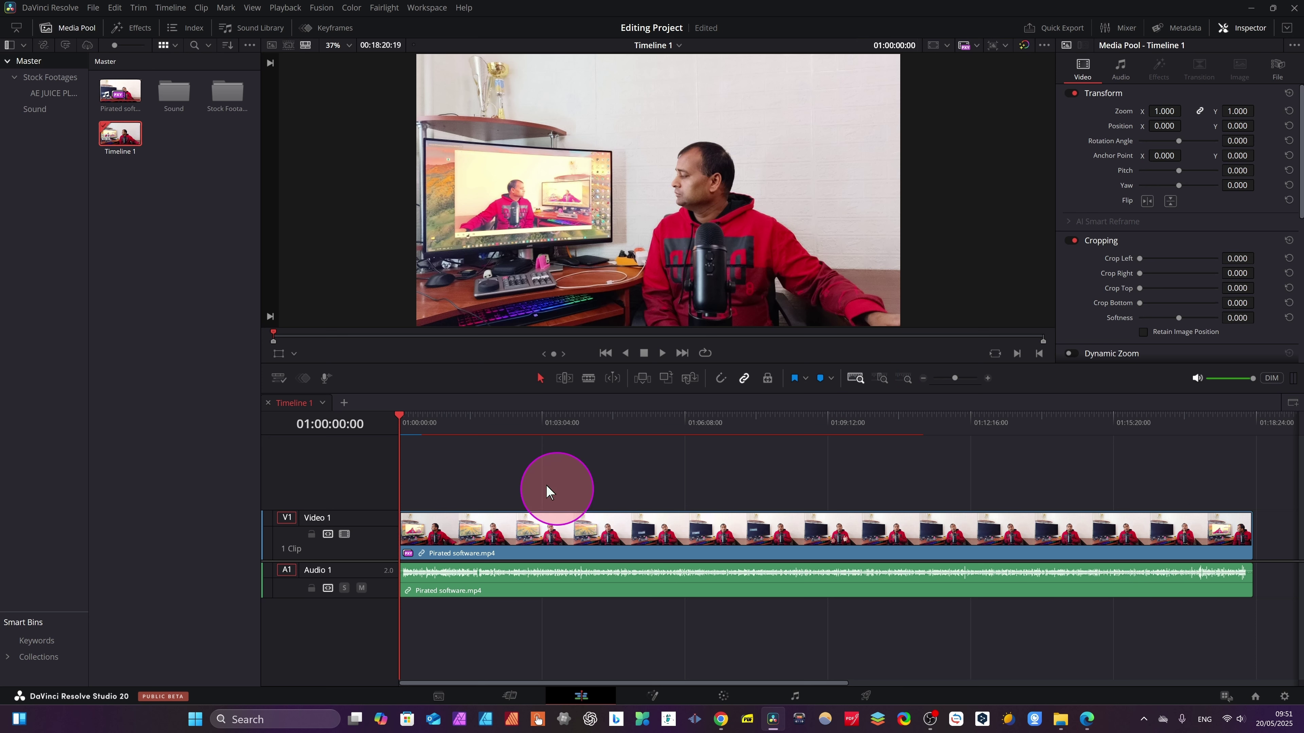
left_click(584, 537)
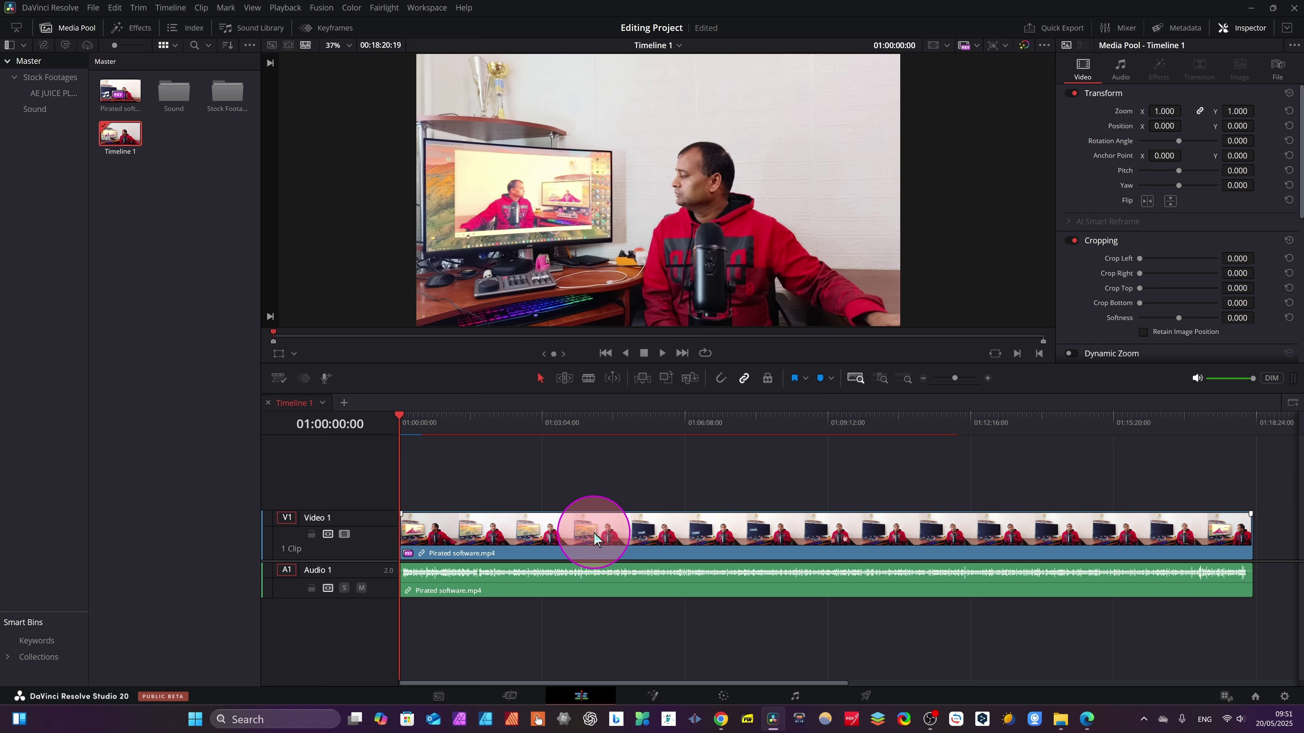
key("space")
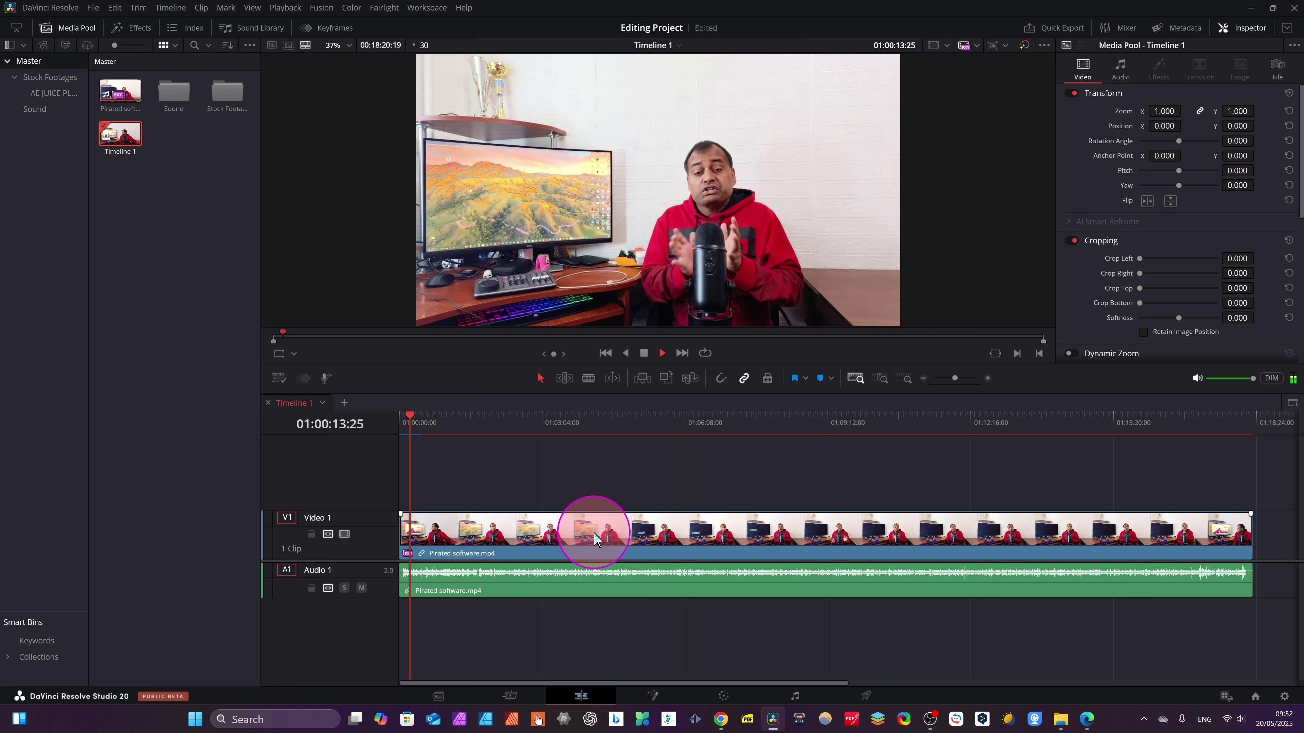
left_click(594, 533)
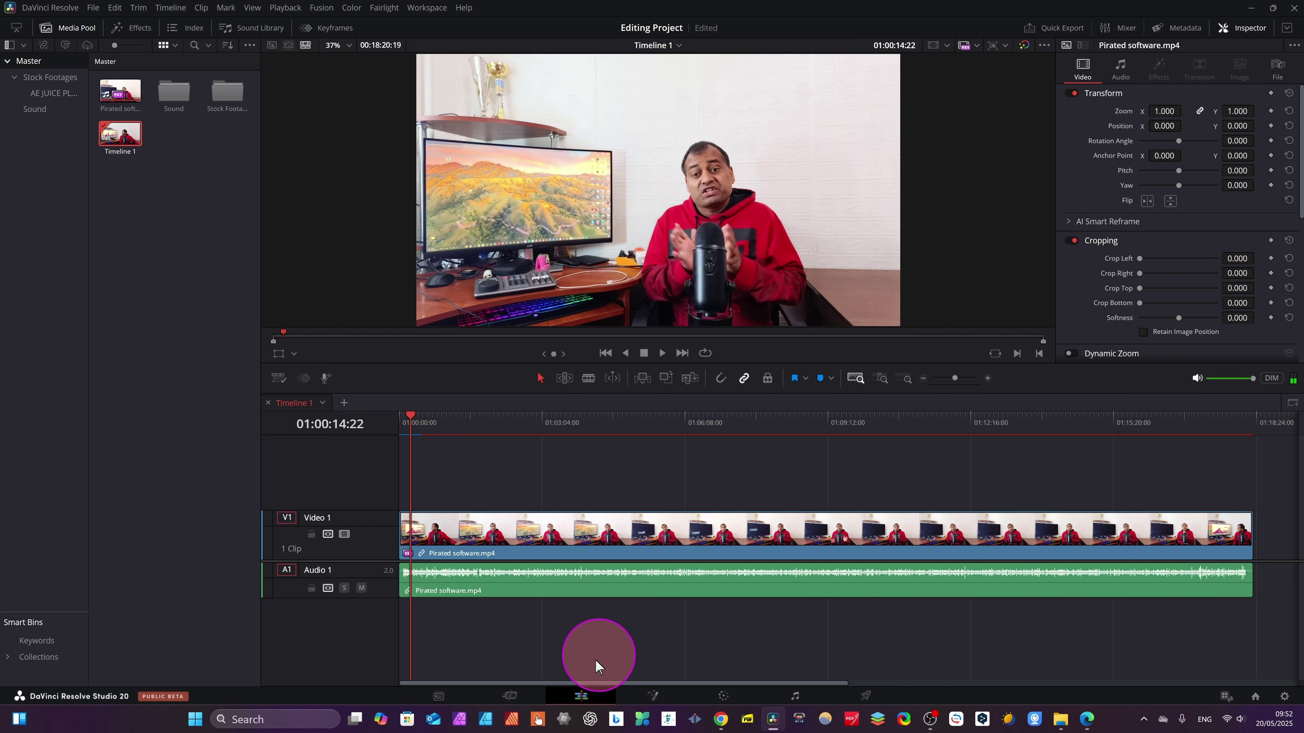
On the Cut page, trim the clip's start to 01:00:04:18, just before the speech begins.
left_click(513, 692)
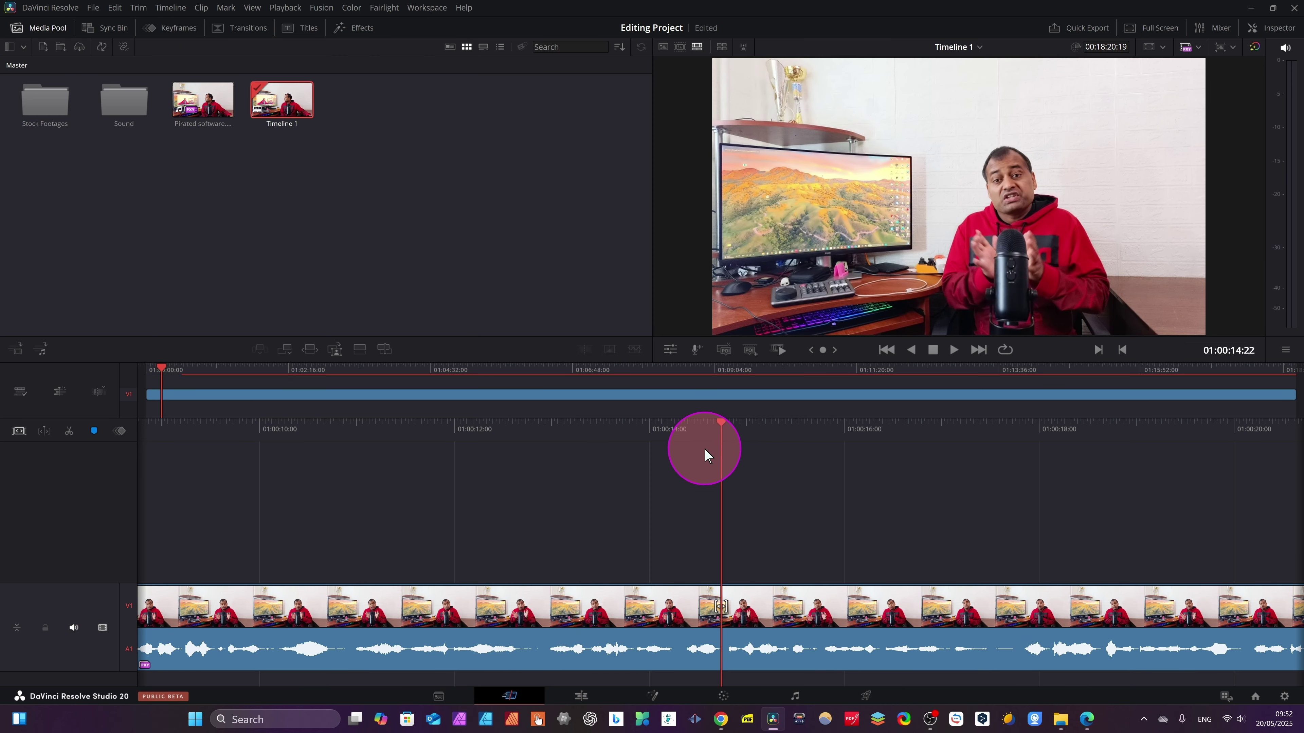
left_click_drag(720, 451, 207, 521)
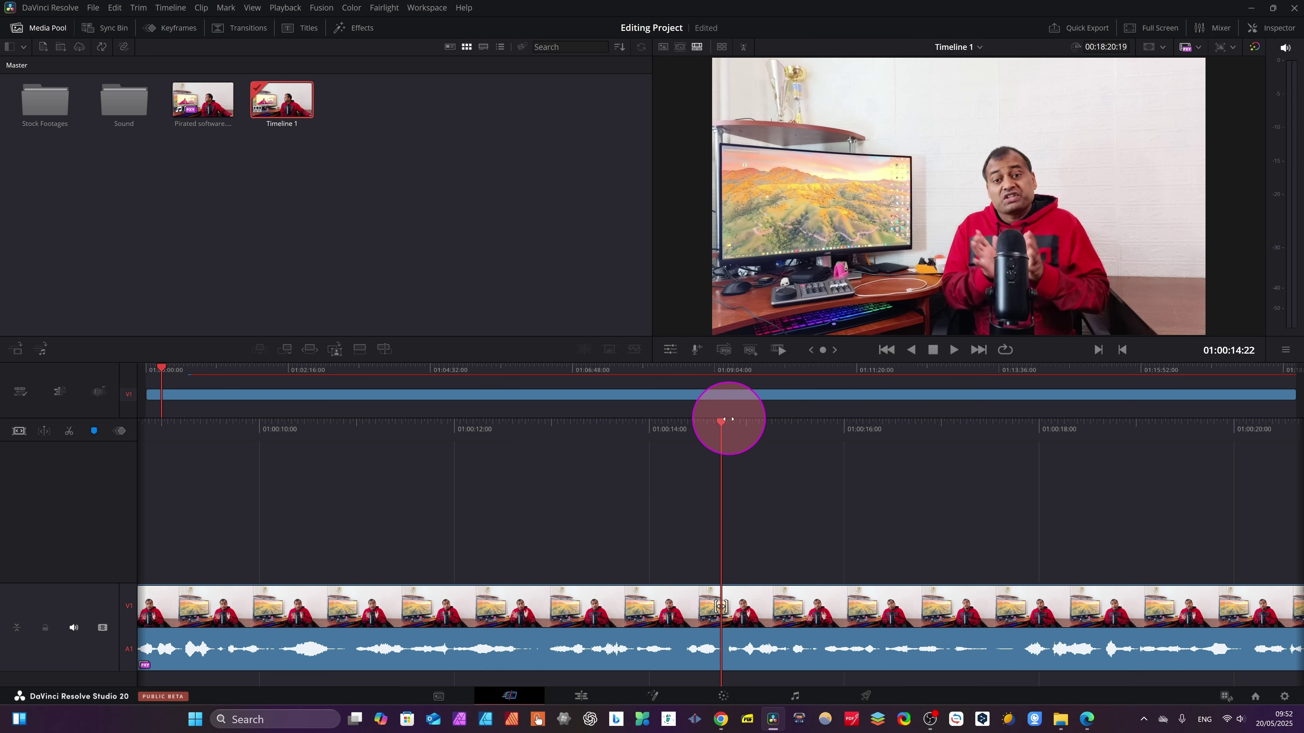
left_click_drag(726, 419, 888, 484)
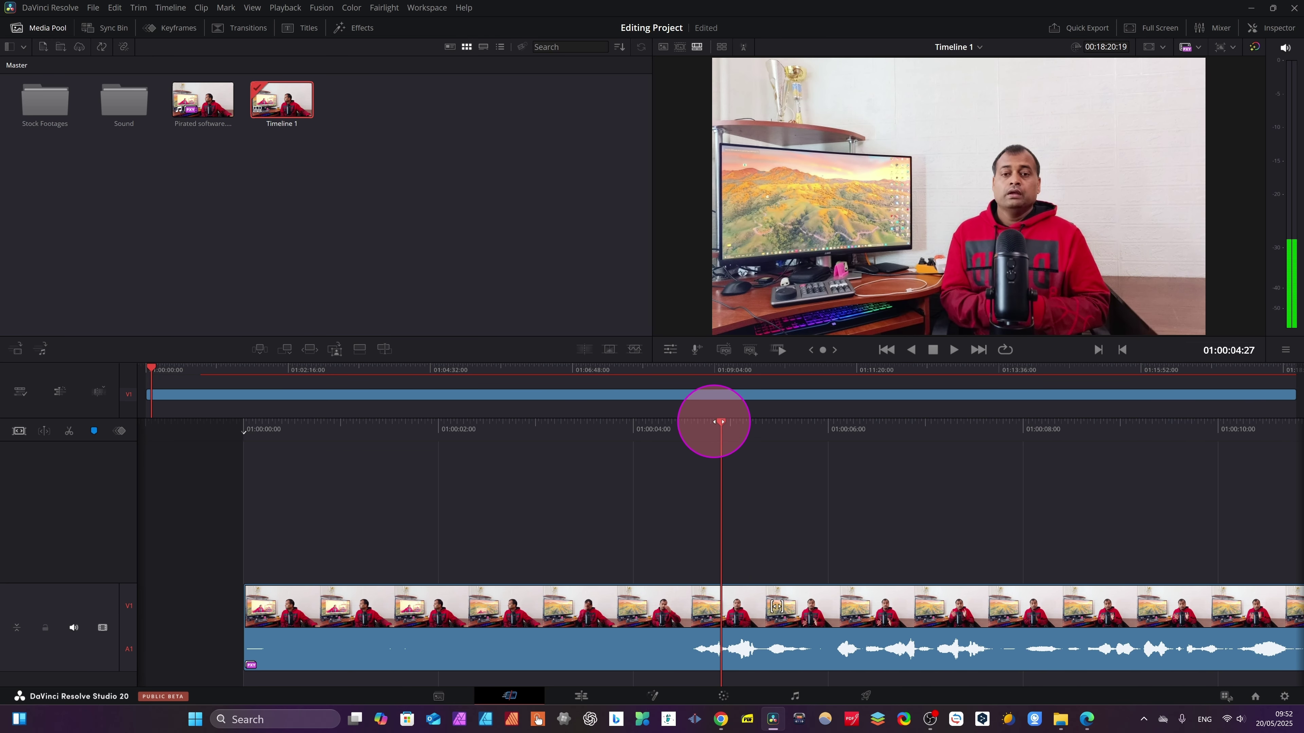
left_click_drag(720, 422, 670, 437)
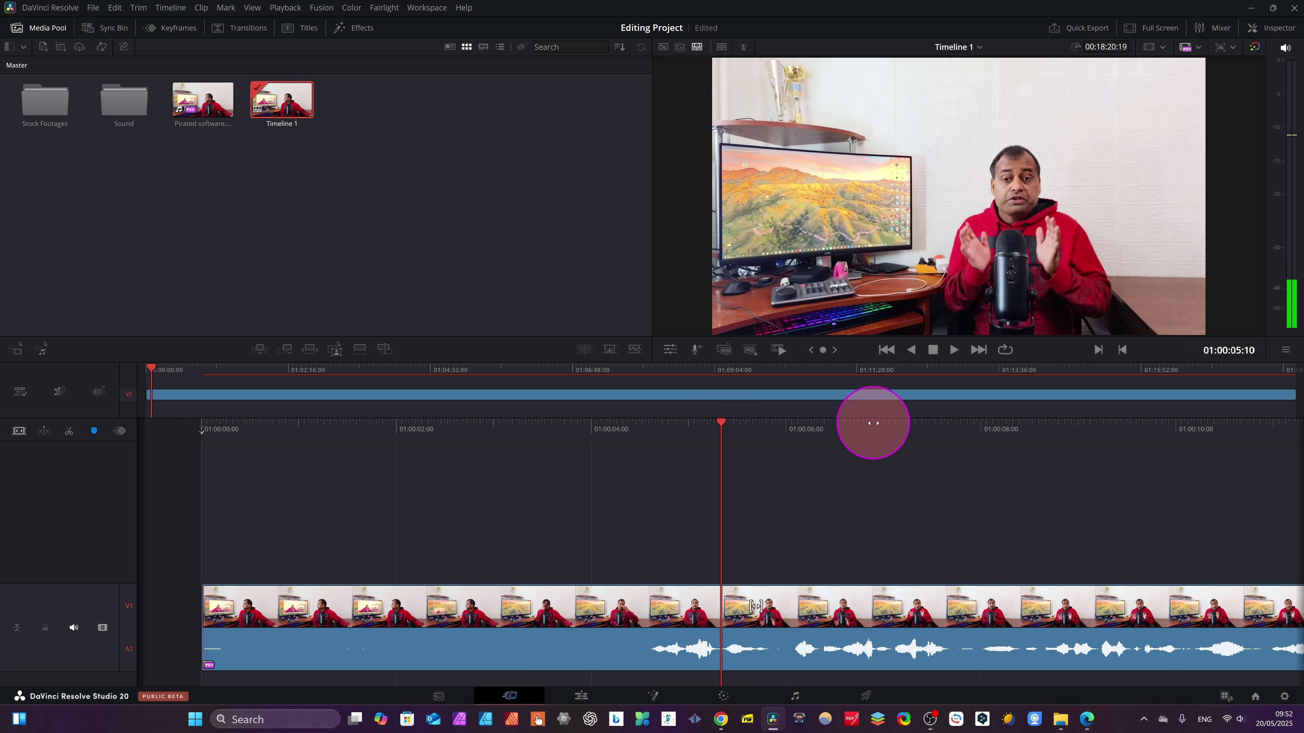
left_click_drag(873, 423, 958, 428)
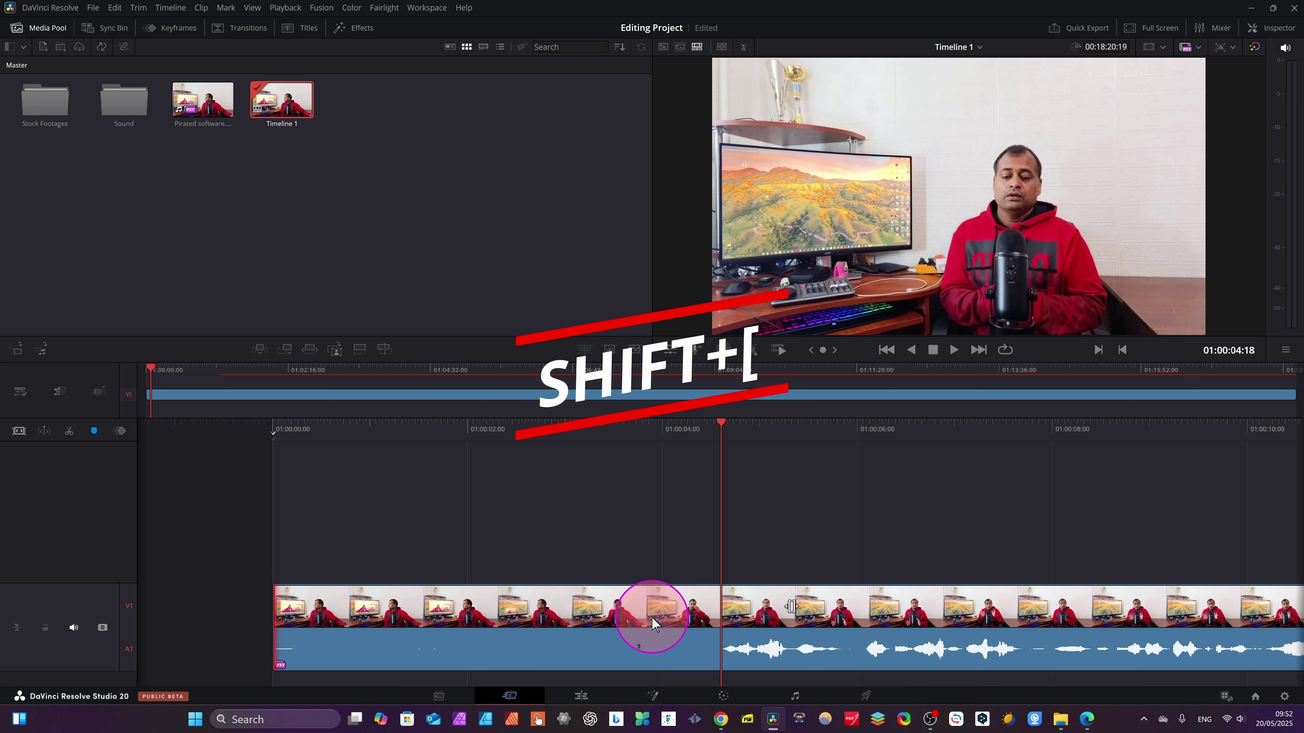
key("shift+bracketleft")
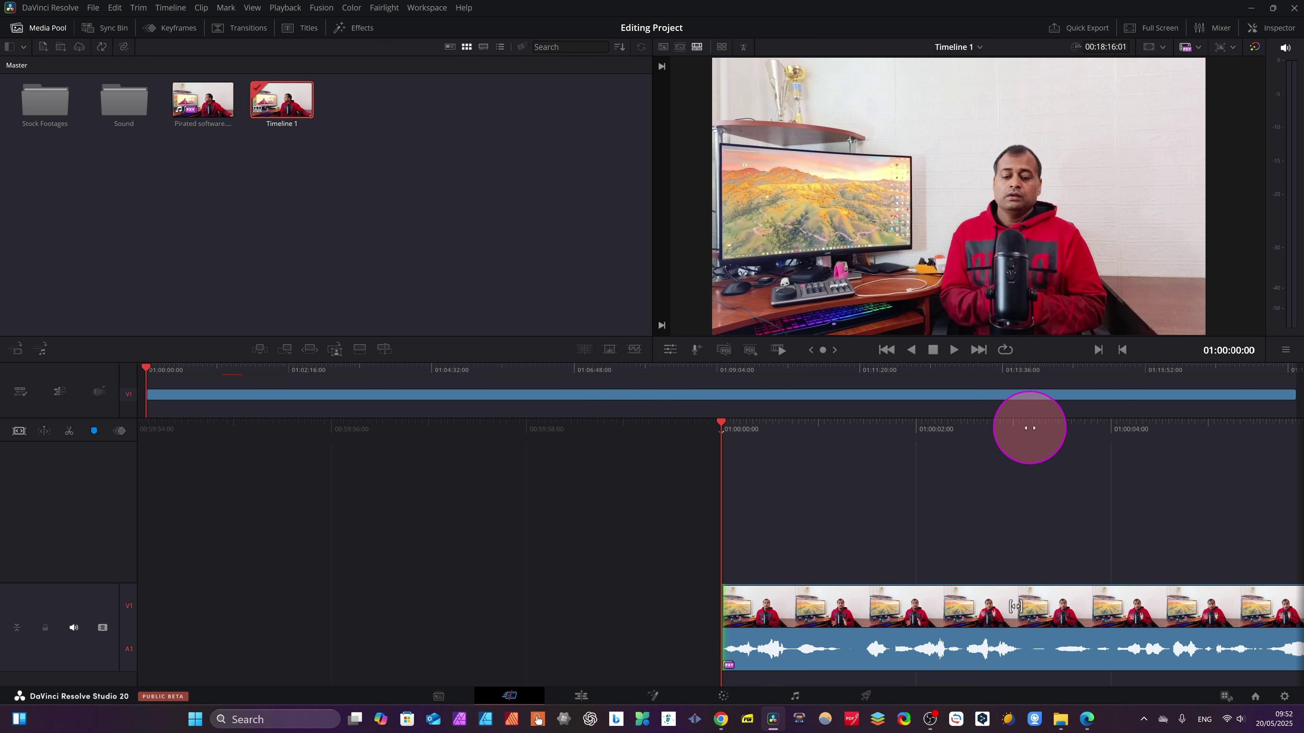
Trim the clip's end to 01:18:04:16, right where the speech finishes.
left_click_drag(813, 428, 2, 431)
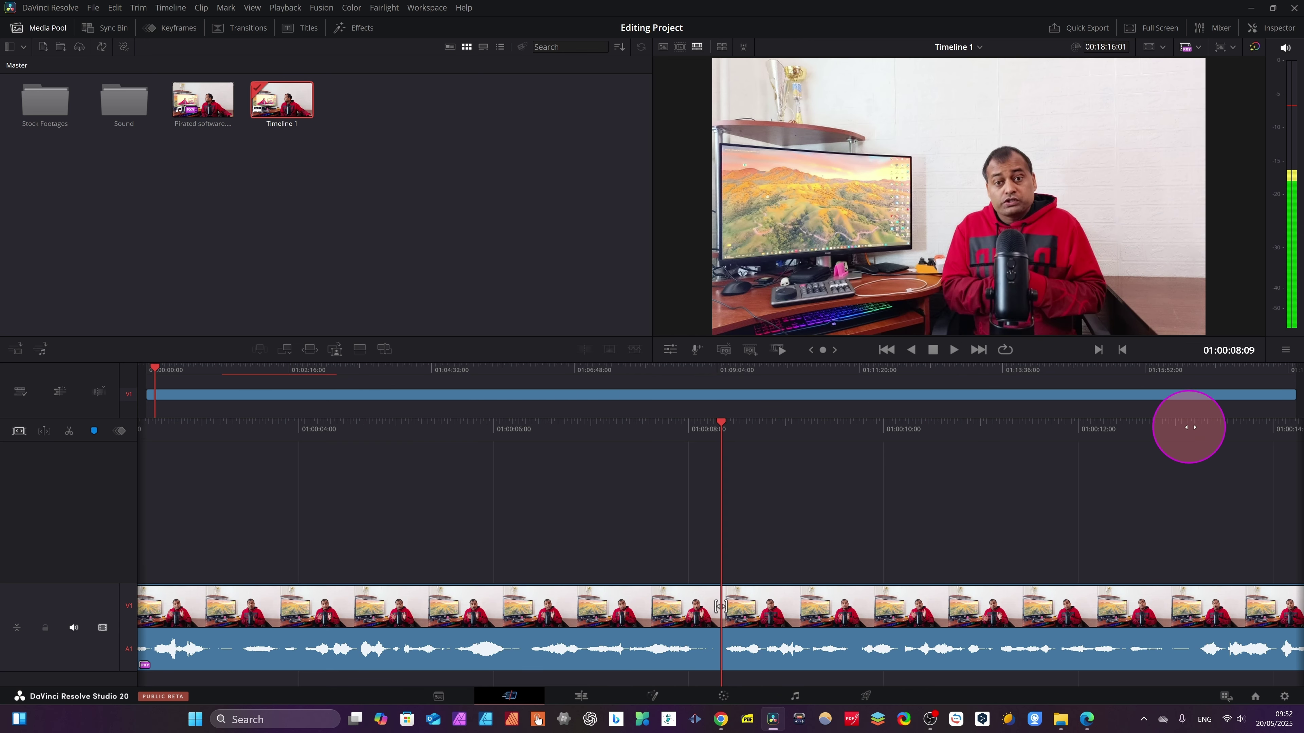
left_click_drag(1194, 429, 29, 462)
left_click_drag(172, 389, 291, 396)
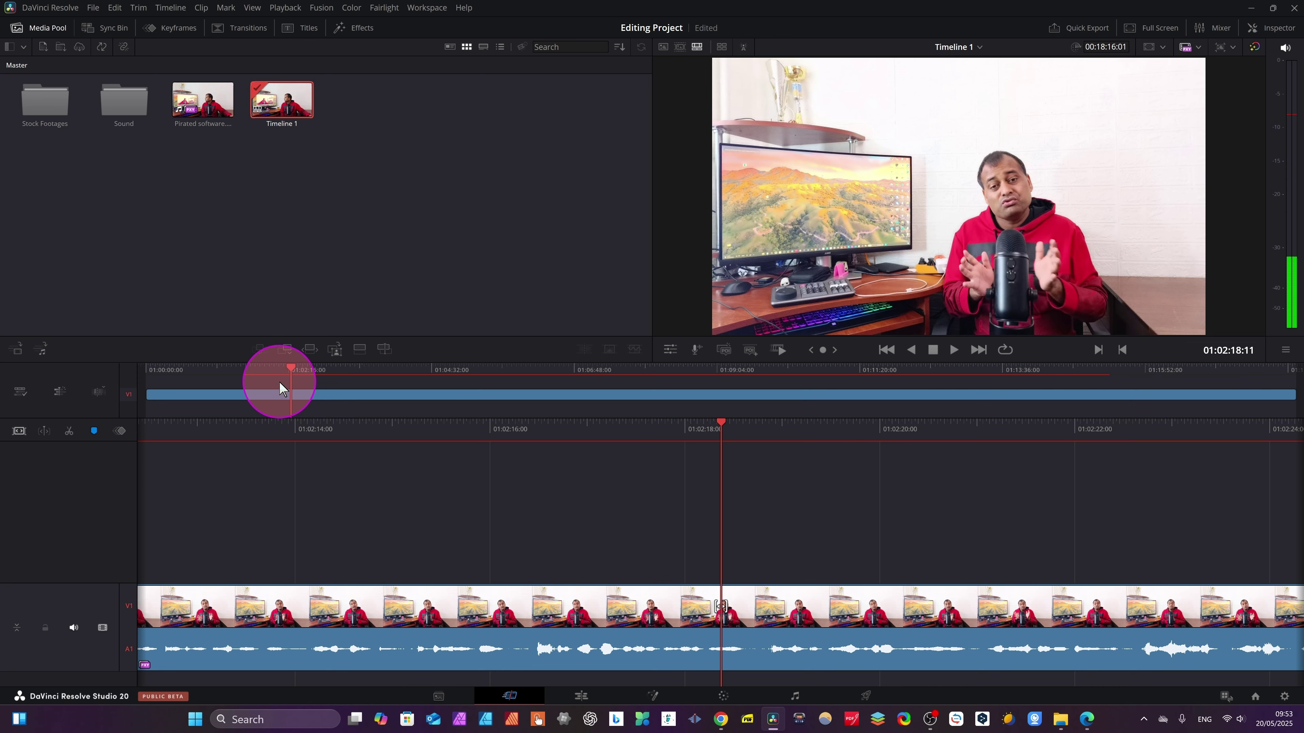
left_click_drag(291, 377, 1280, 544)
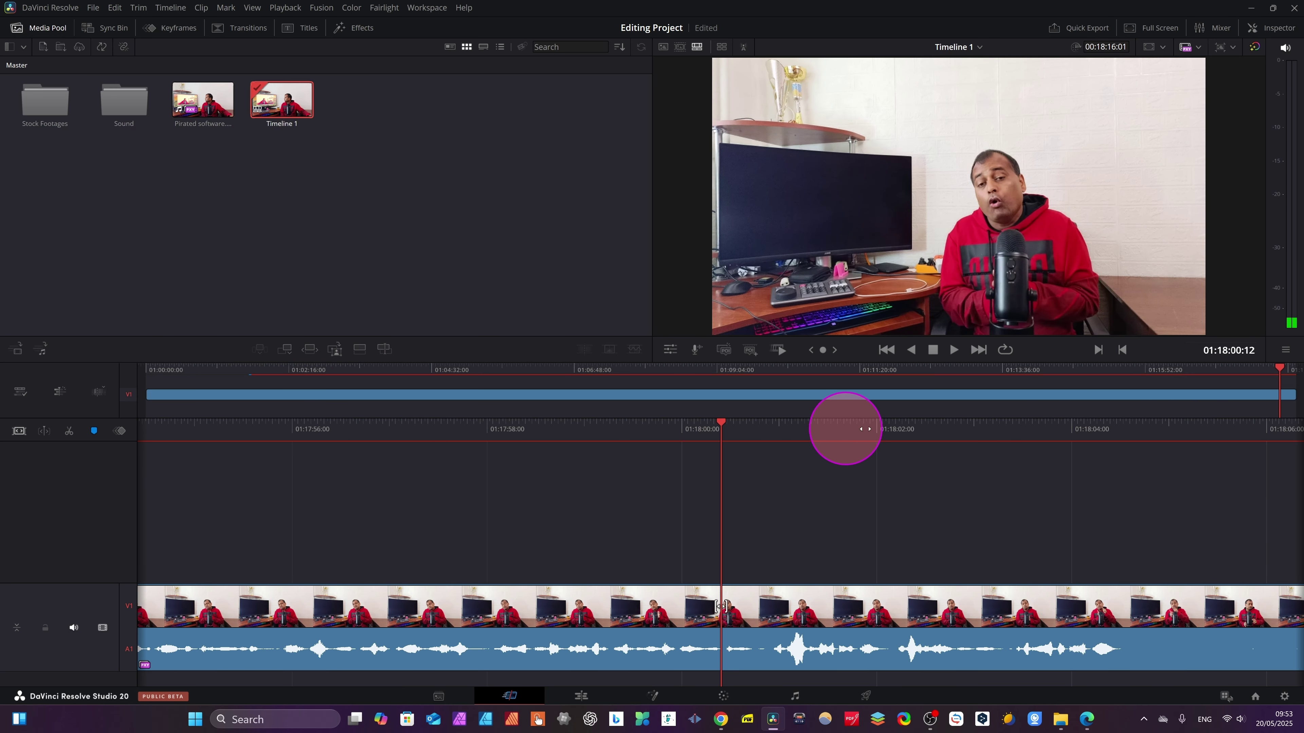
left_click_drag(1003, 430, 607, 424)
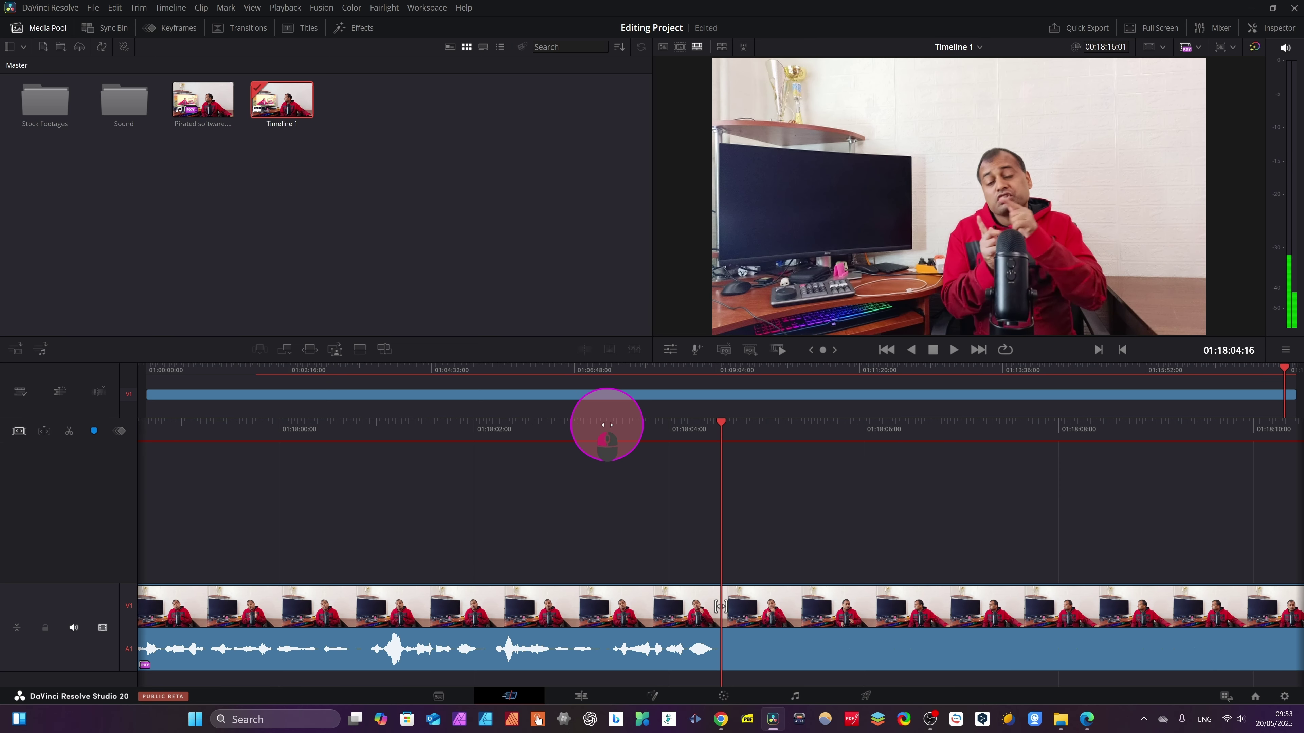
key("shift+bracketright")
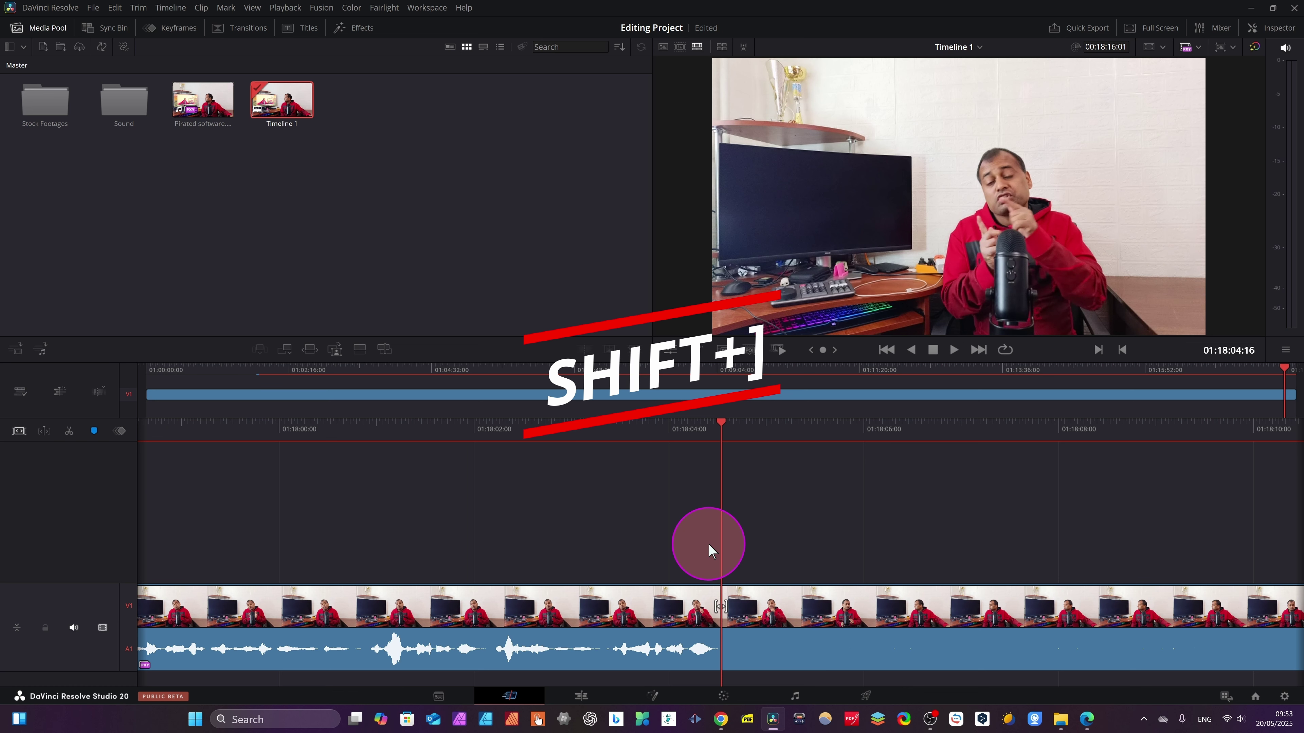
key("shift+bracketright")
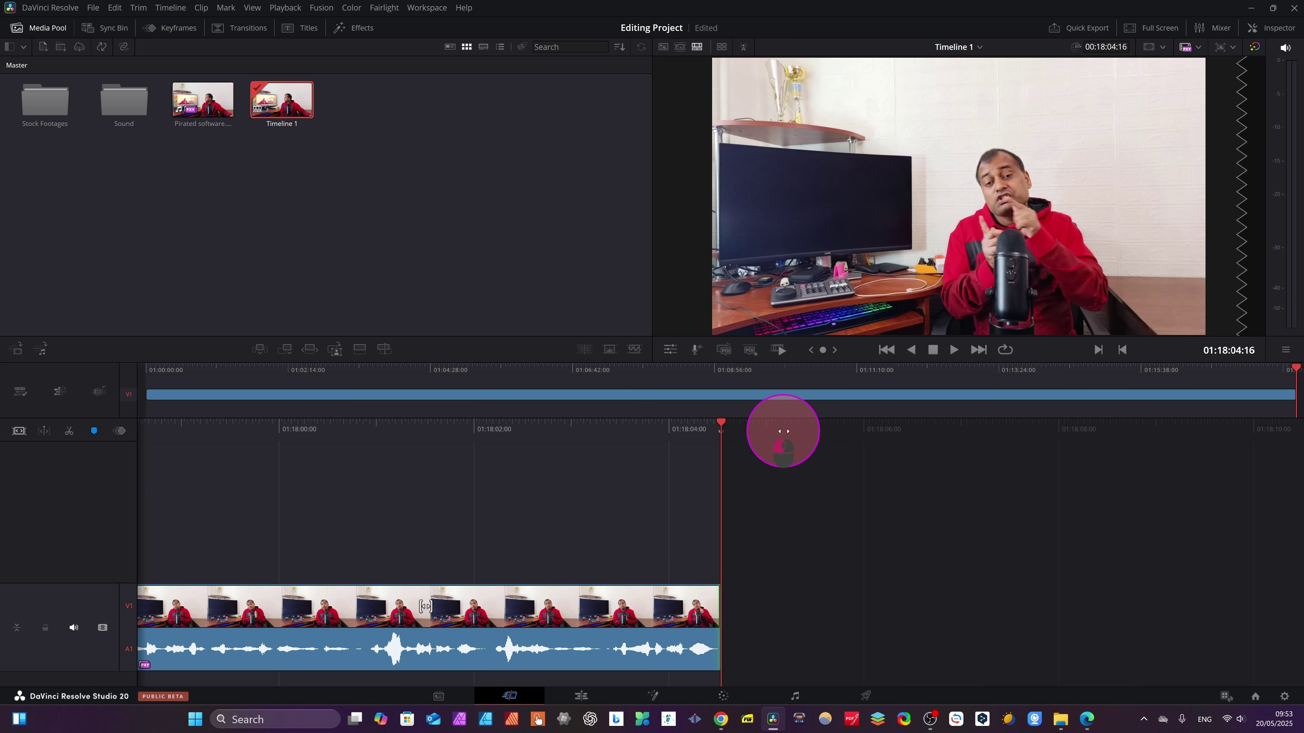
Park the playhead at 01:17:24:14 and show the voiceover controls with a 3 Secs Countdown.
left_click_drag(782, 432, 717, 462)
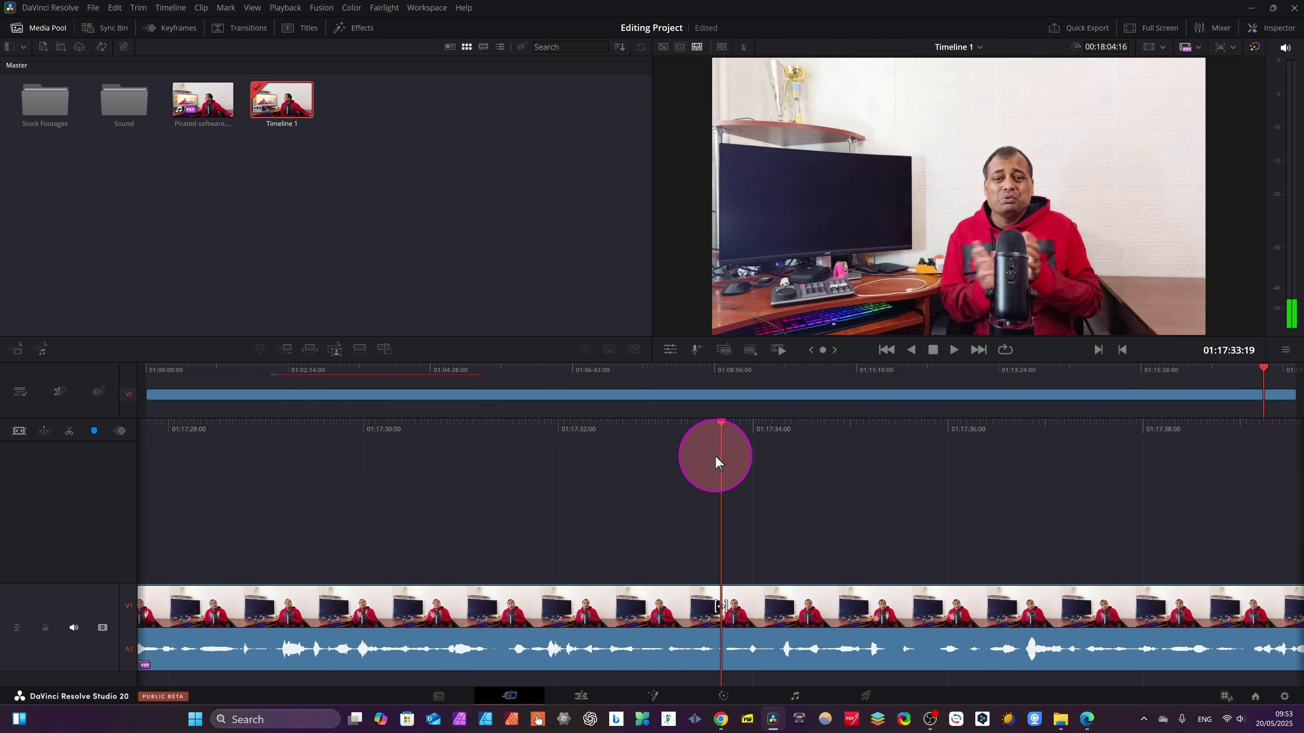
left_click_drag(658, 426, 827, 435)
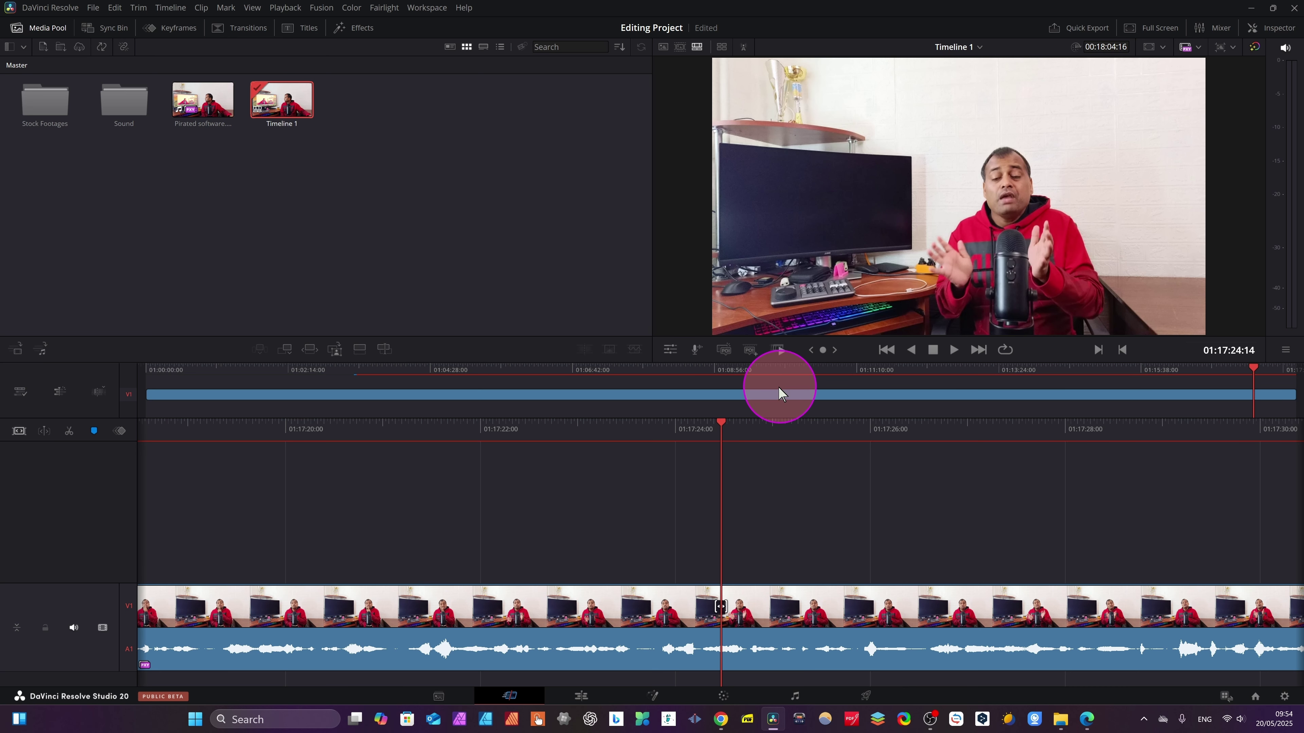
left_click(696, 351)
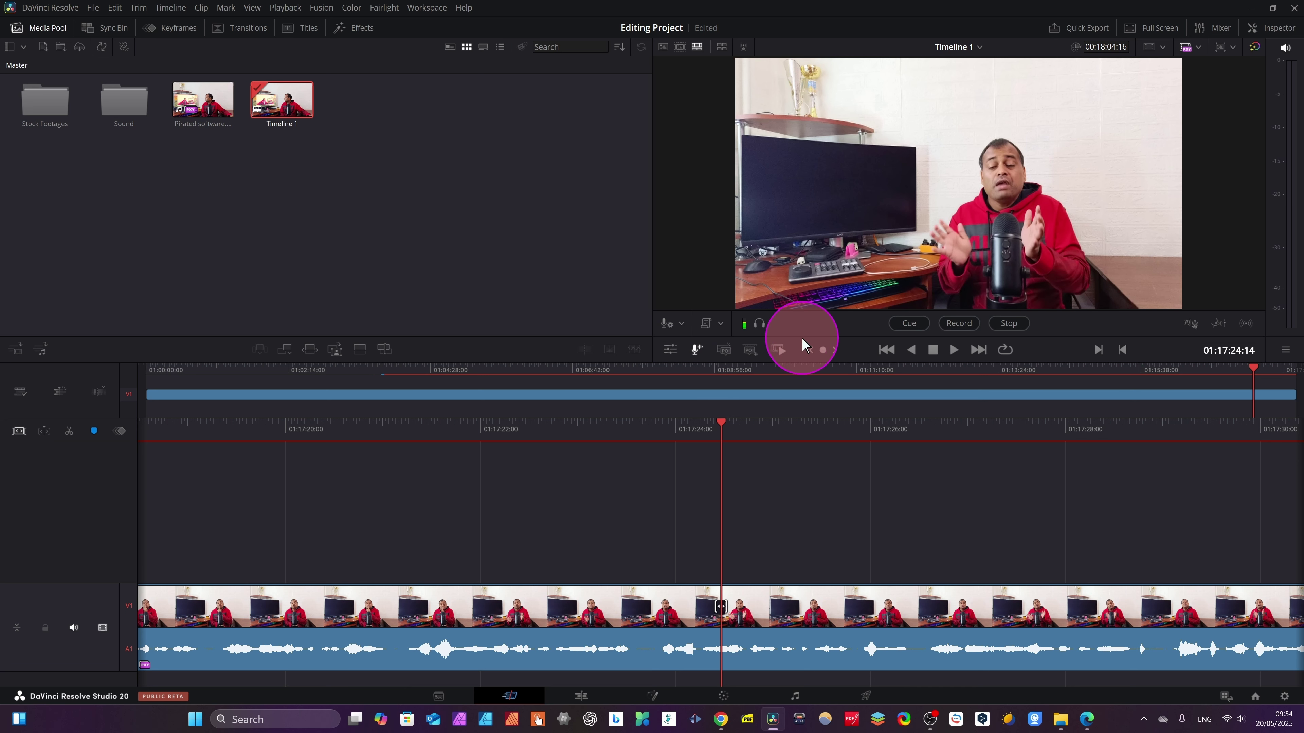
left_click(682, 325)
mouse_move(742, 159)
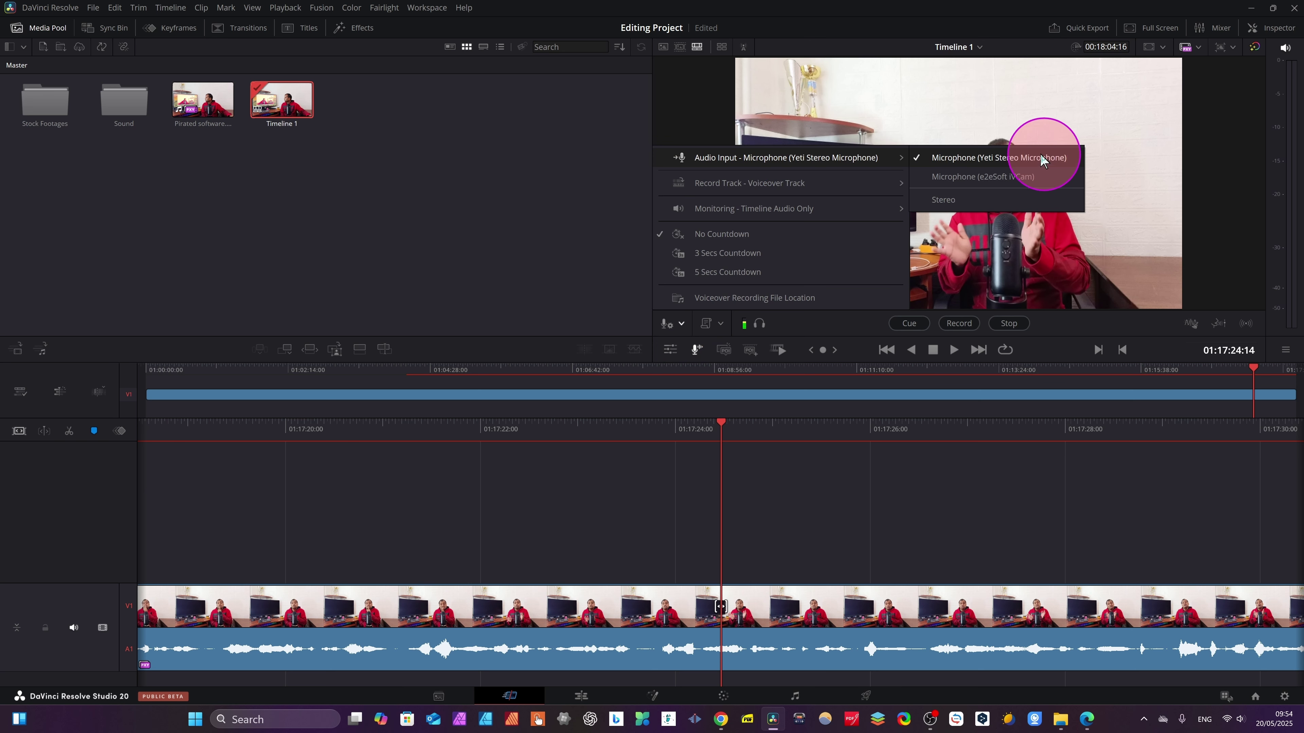
mouse_move(764, 185)
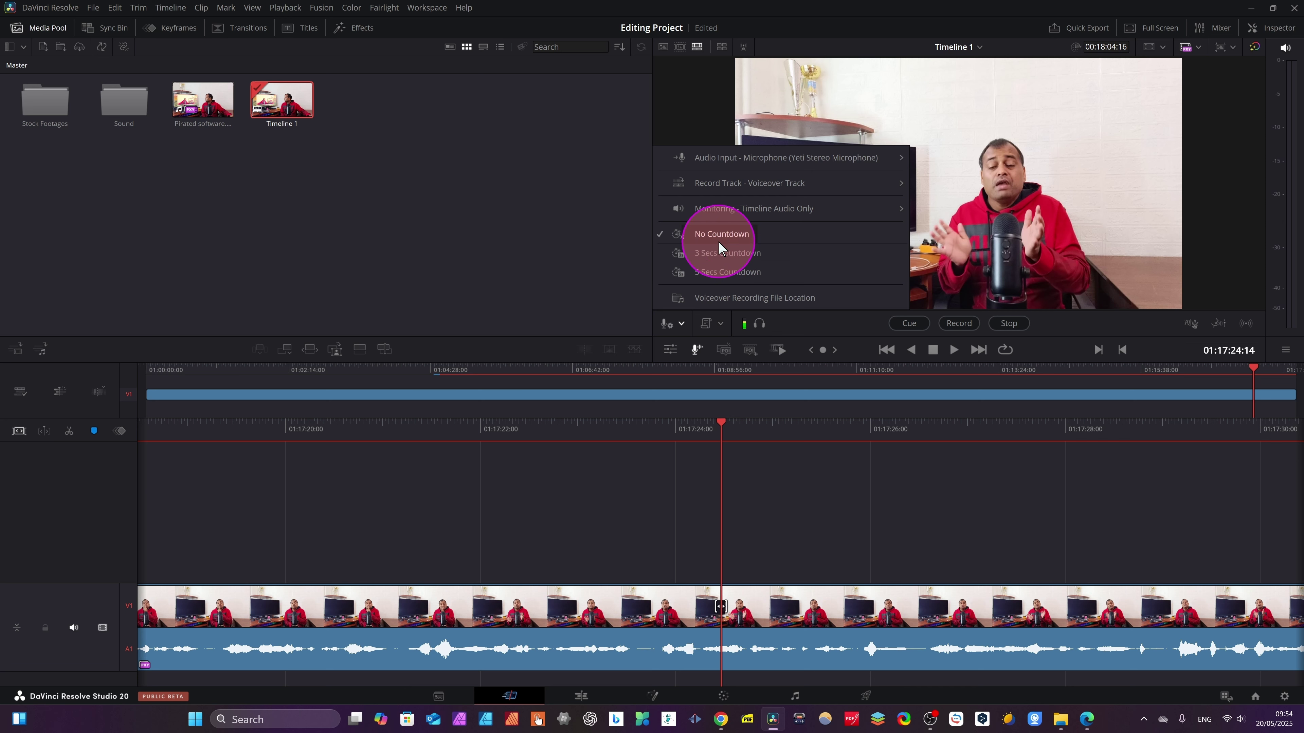
left_click(711, 252)
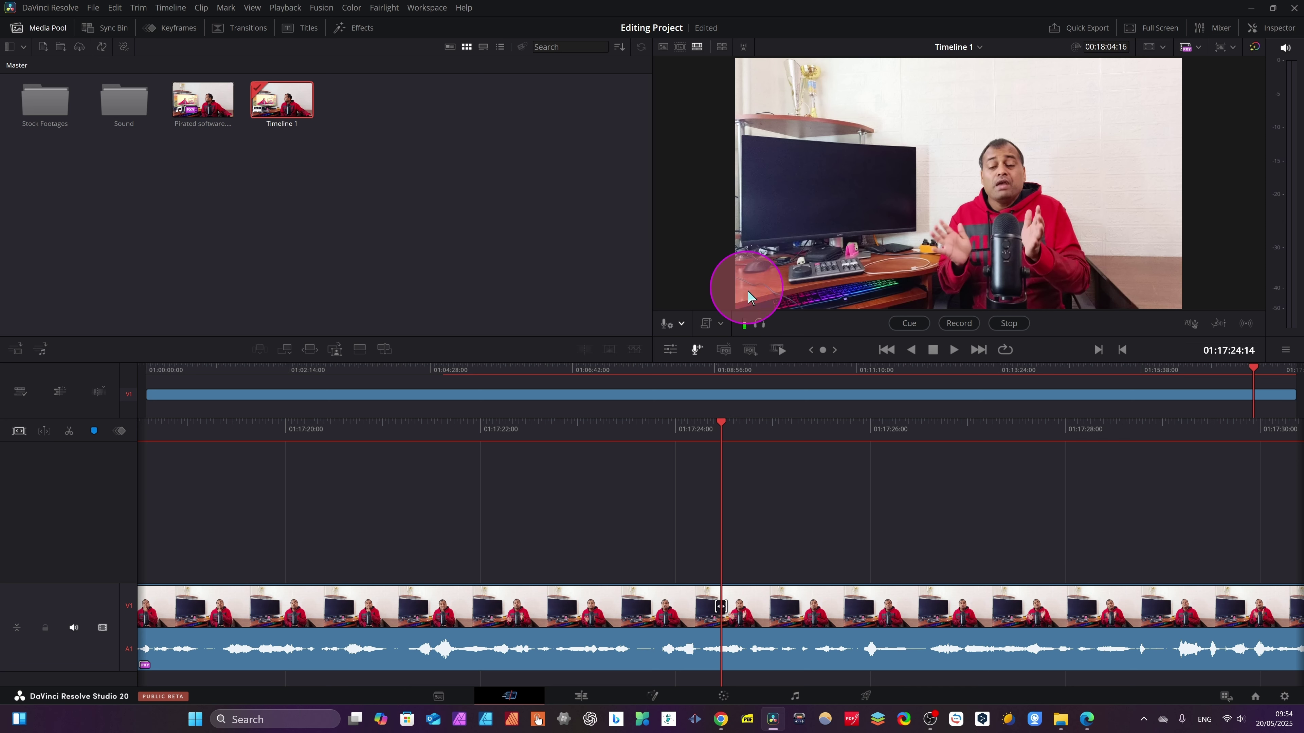
Try the 5 Secs Countdown for voiceover recording and return to the 3 Secs Countdown.
left_click(677, 323)
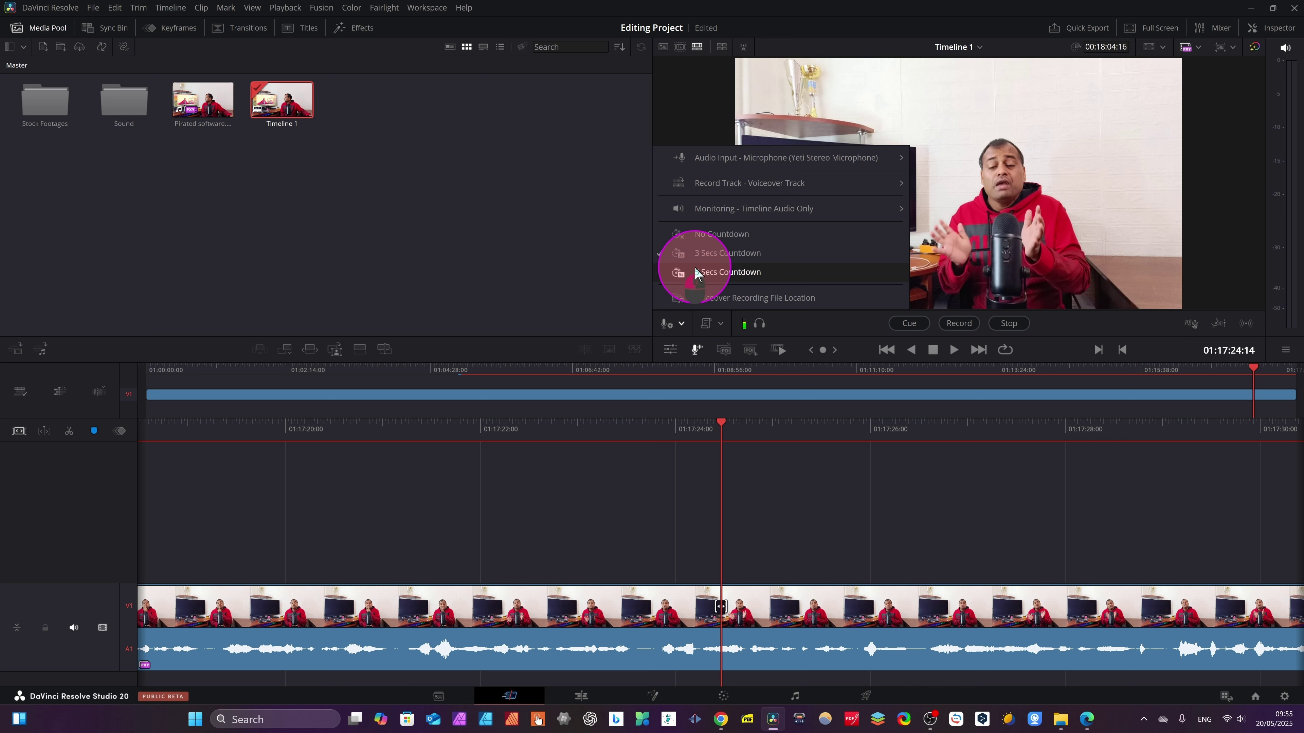
left_click(711, 271)
left_click(677, 323)
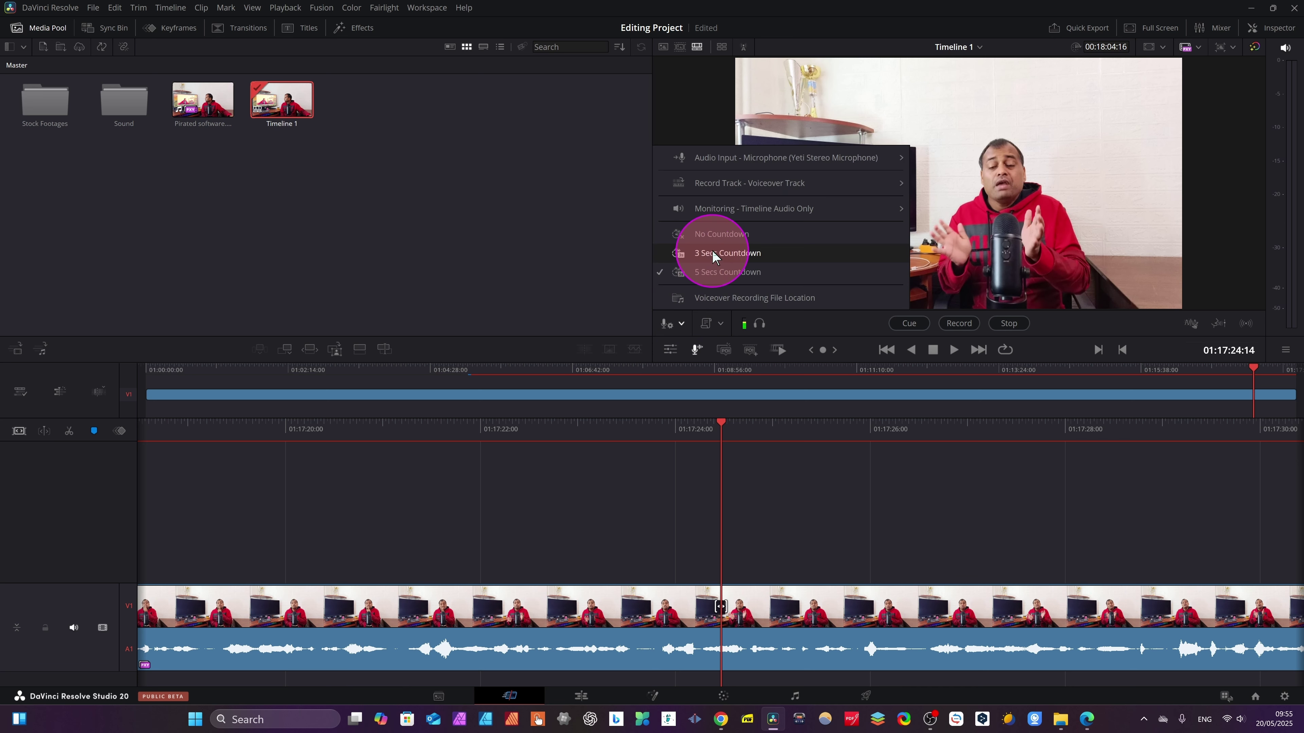
left_click(716, 256)
Set the voiceover recording file location to the audio folder on New Volume (F:).
left_click(677, 324)
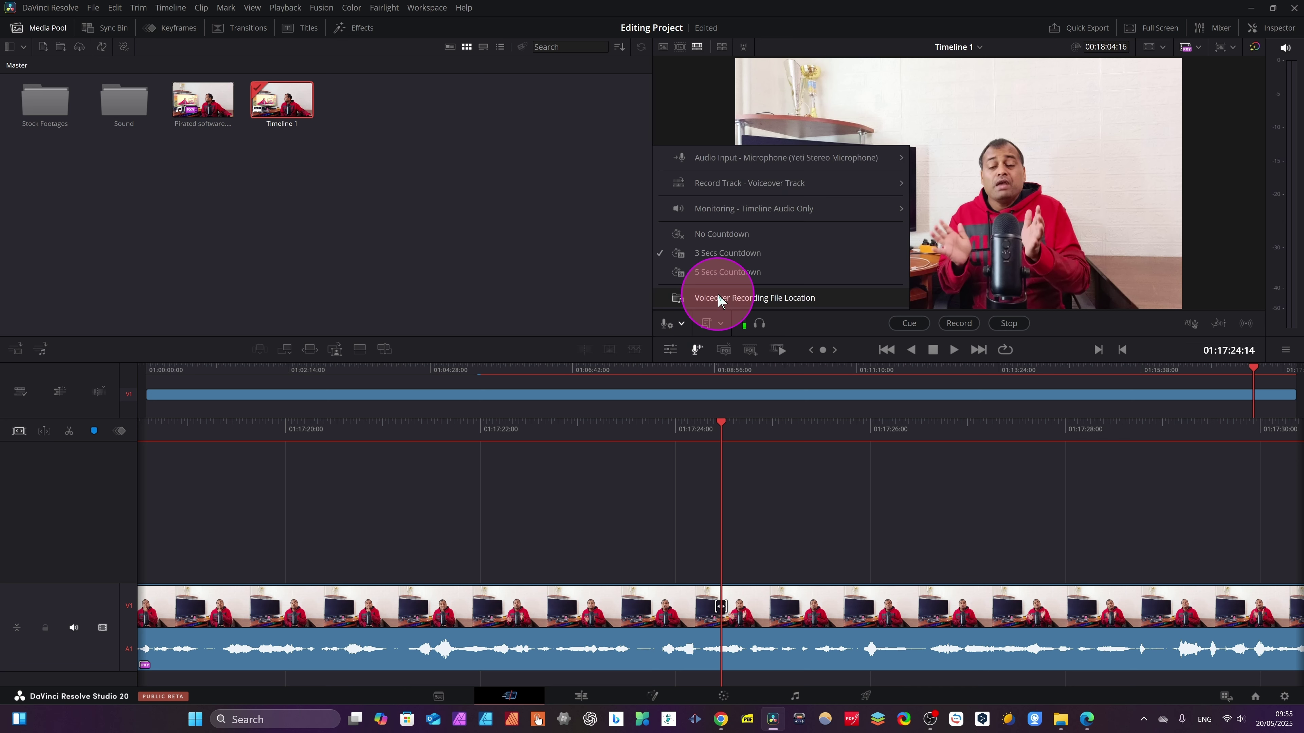
left_click(767, 299)
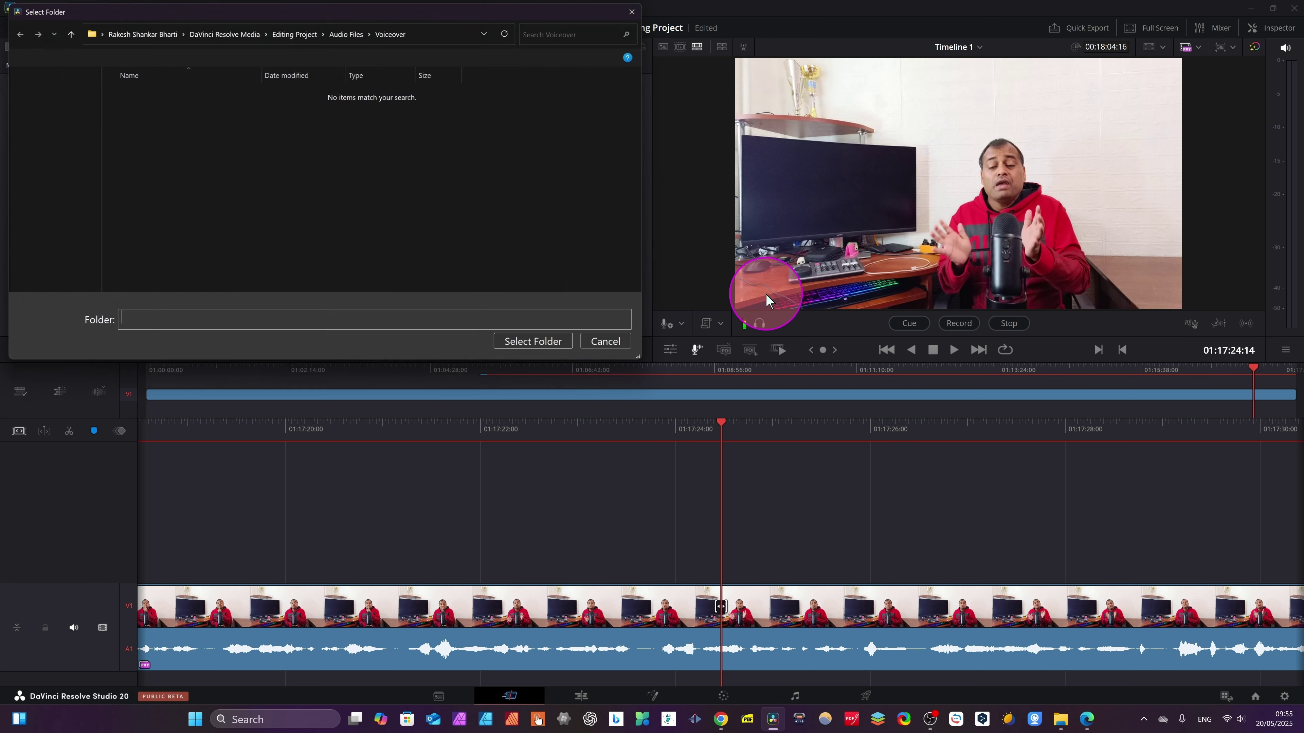
scroll(61, 167, "down", 2)
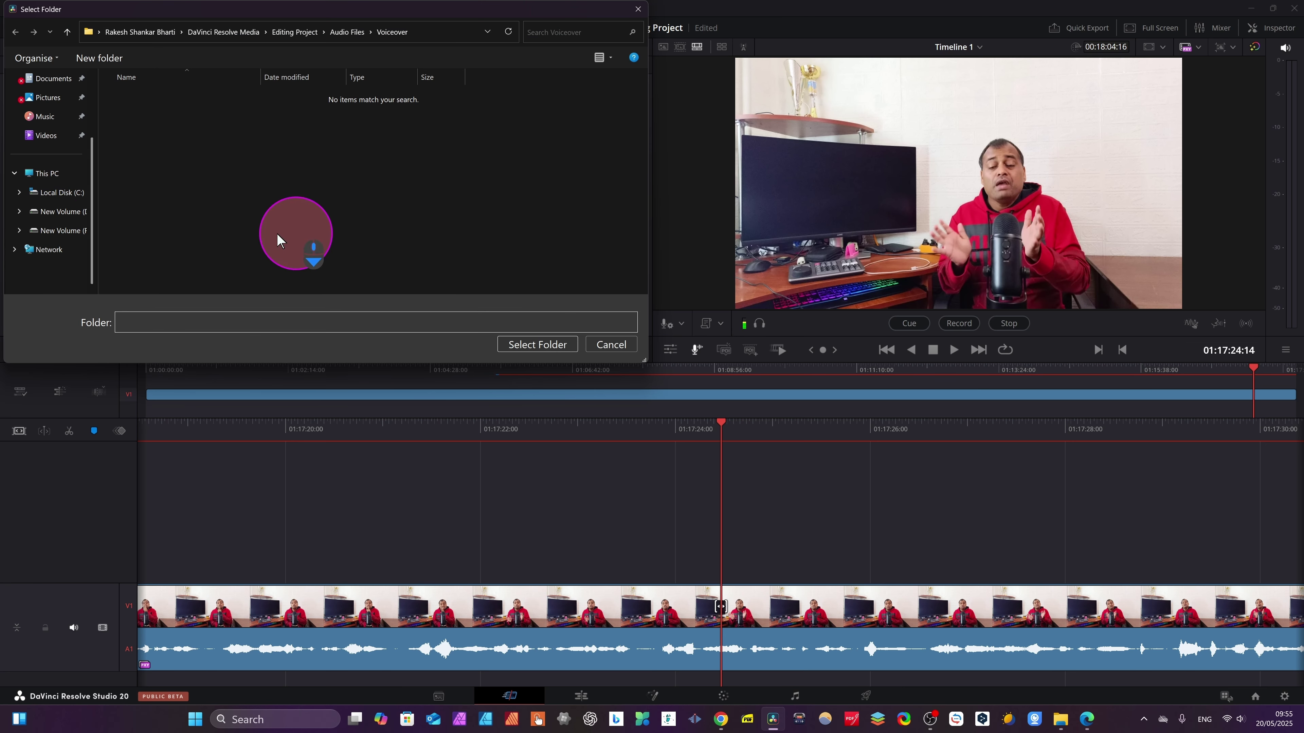
left_click(61, 230)
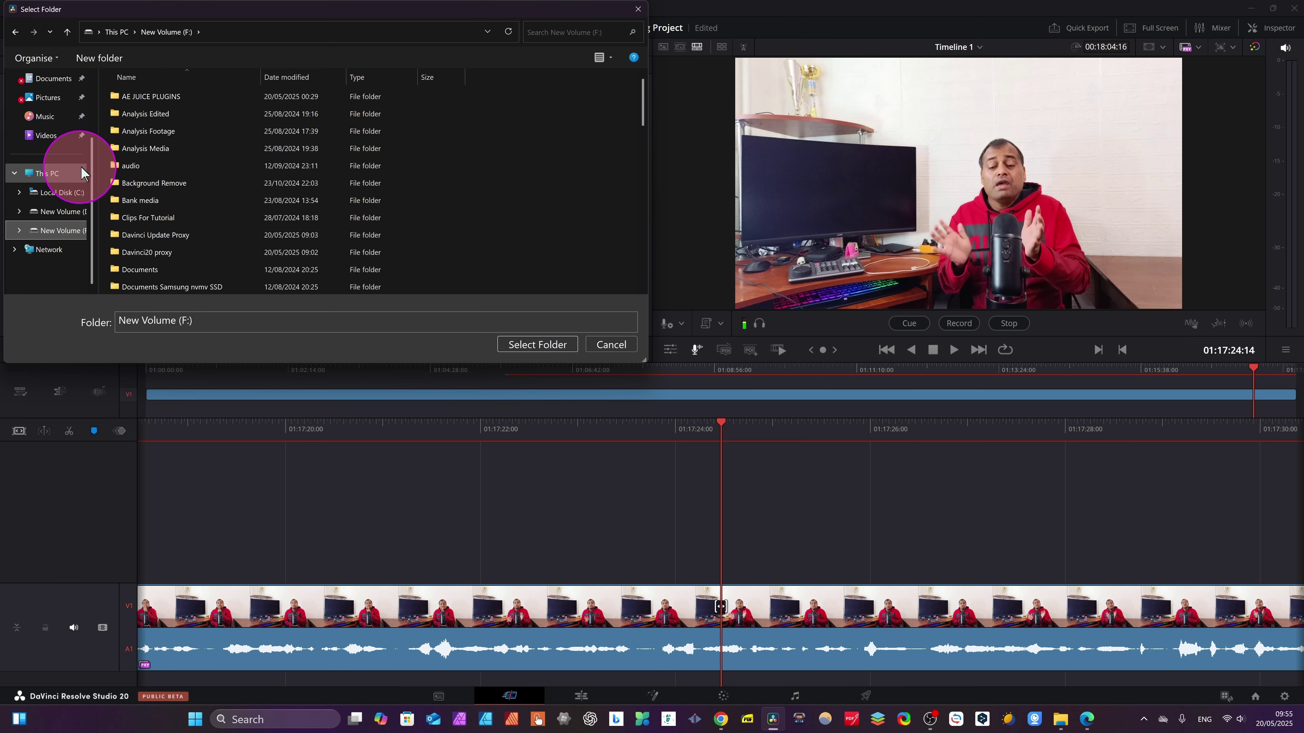
scroll(215, 208, "up", 2)
left_click(271, 165)
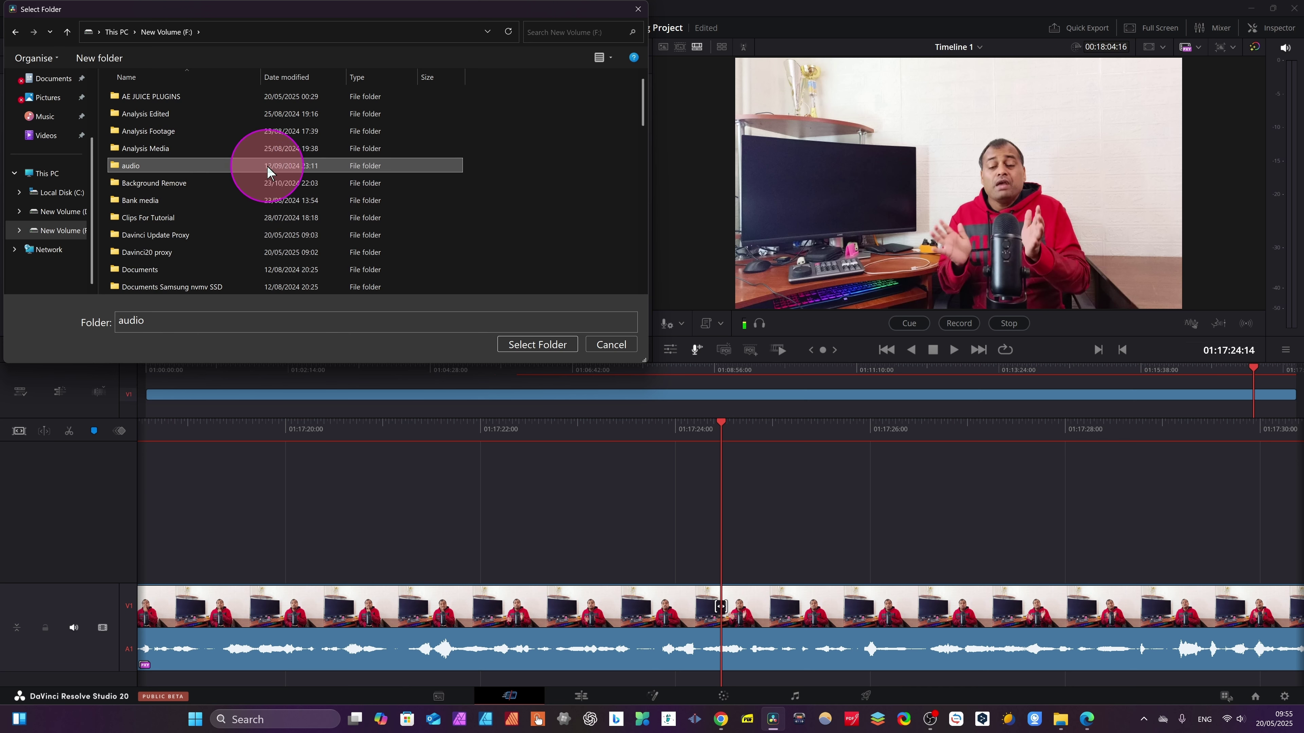
left_click(537, 343)
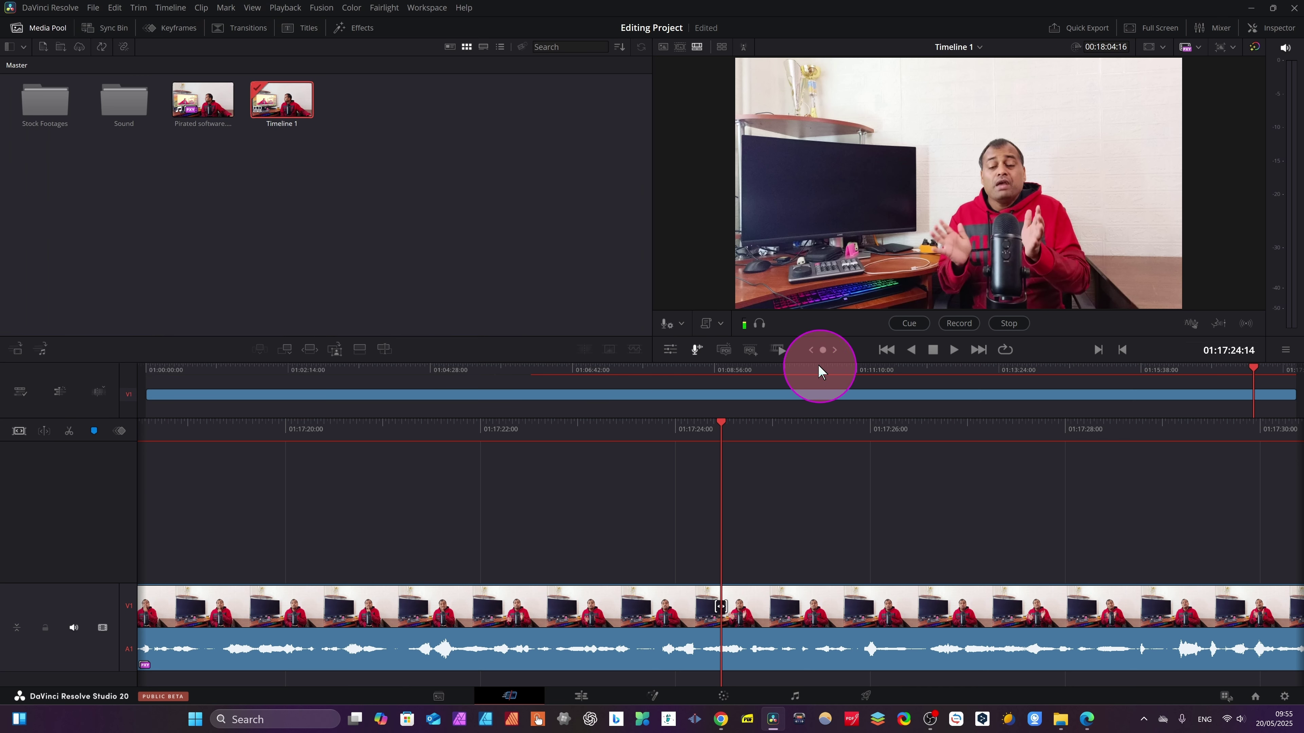
Review the voiceover Record Track choices and the prompter overlay and script options.
left_click(683, 324)
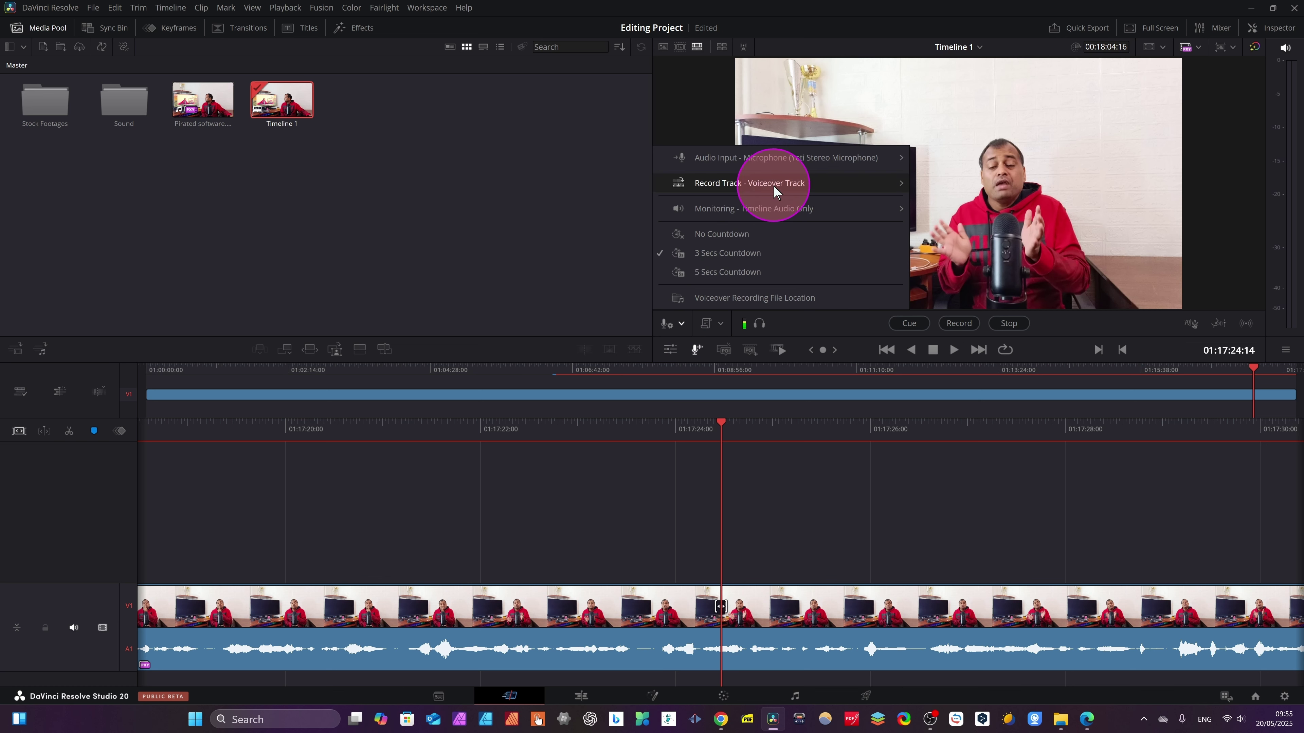
mouse_move(873, 181)
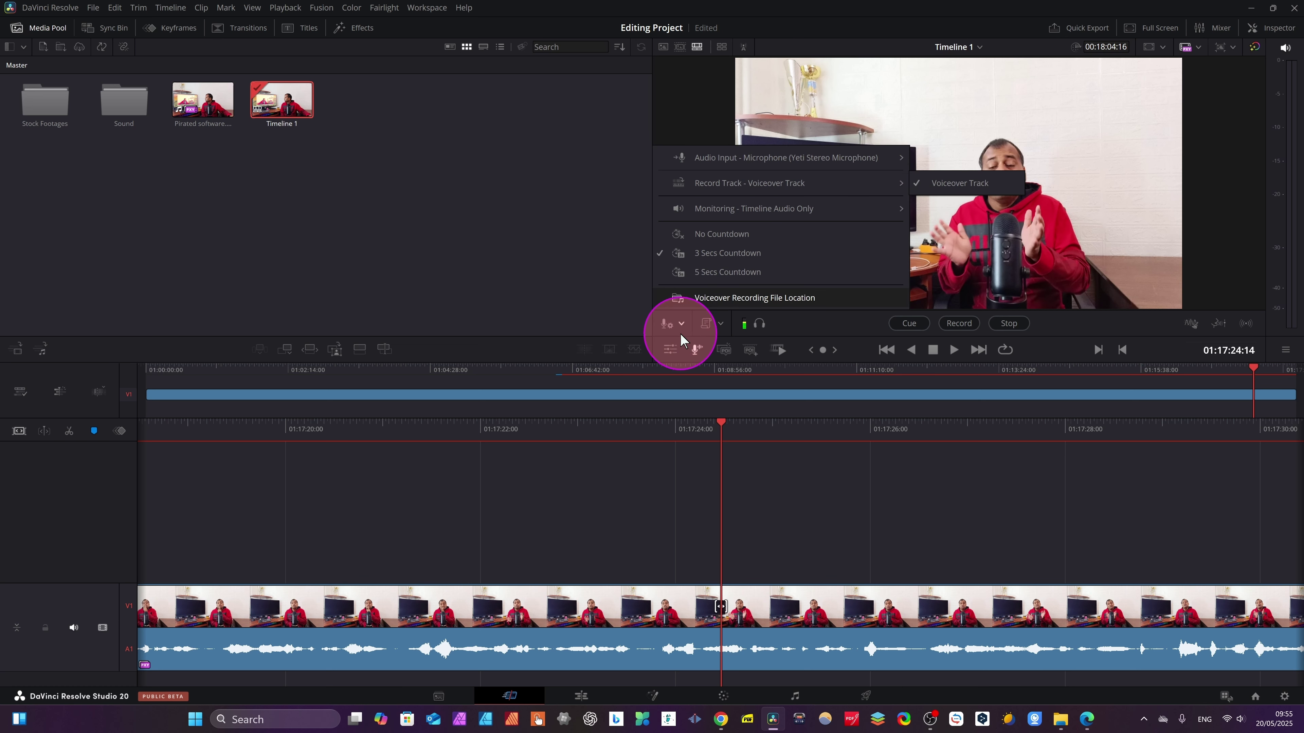
left_click(575, 290)
left_click(716, 329)
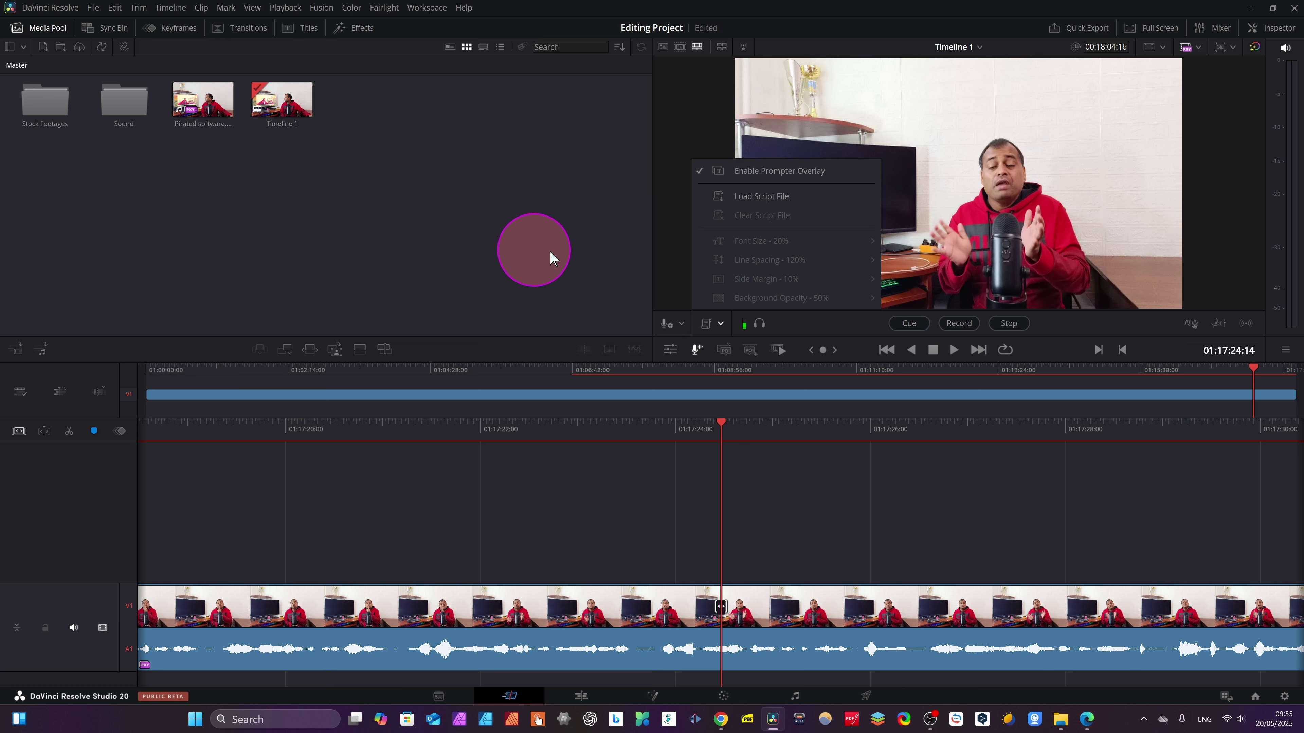
left_click(561, 268)
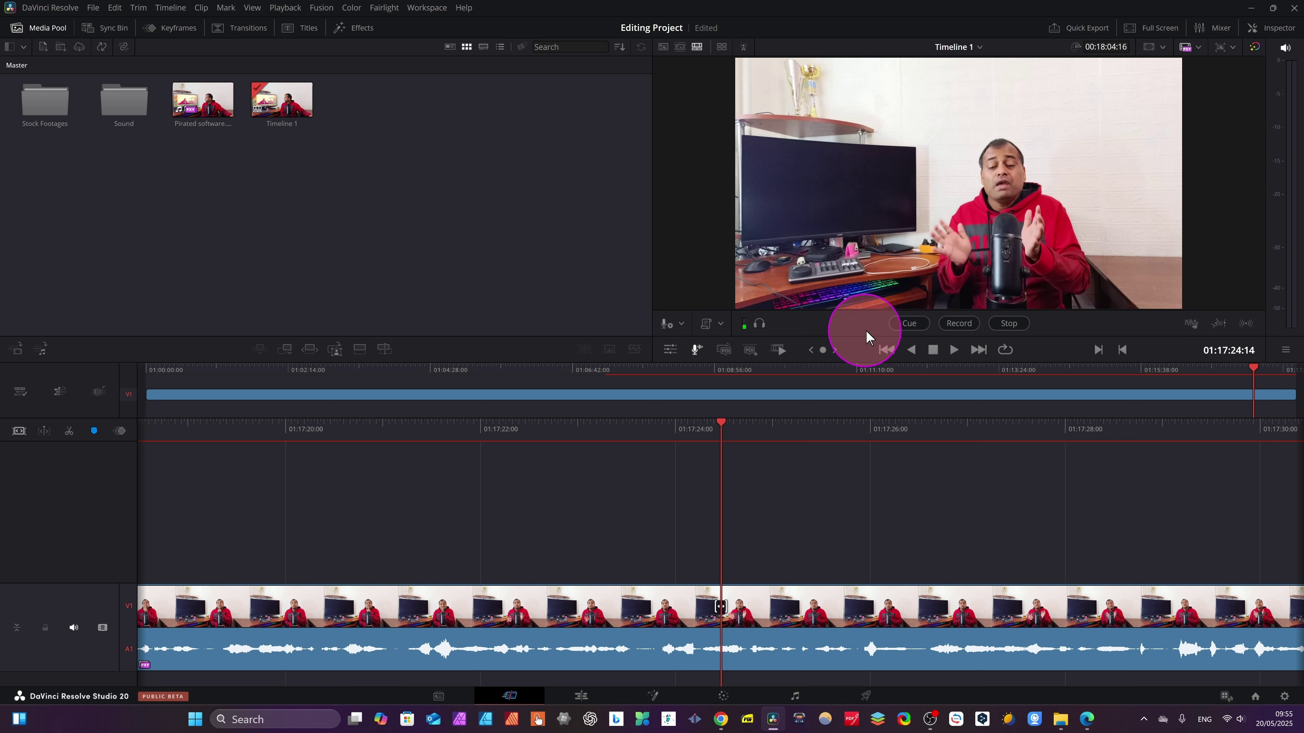
left_click(681, 324)
mouse_move(863, 191)
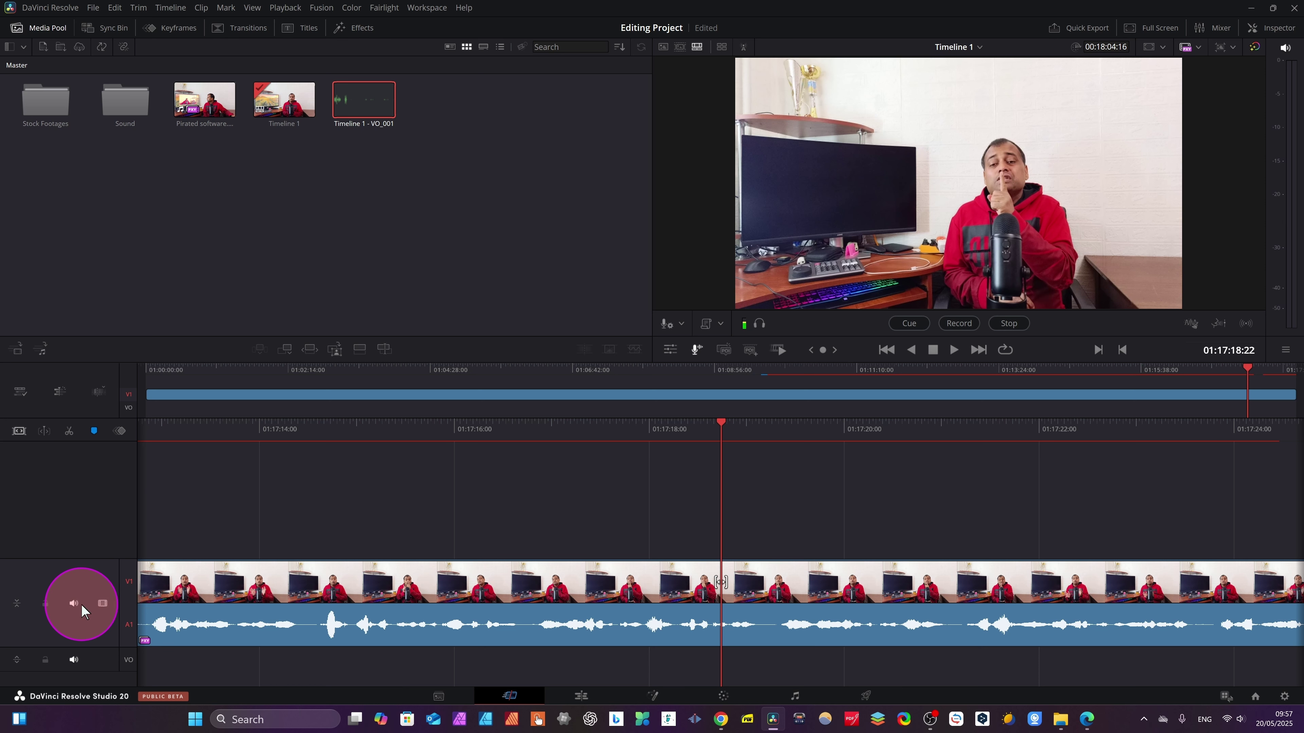
Mute the main clip's track and record a voiceover from 01:17:18:22 to about 01:17:33:04.
left_click(74, 603)
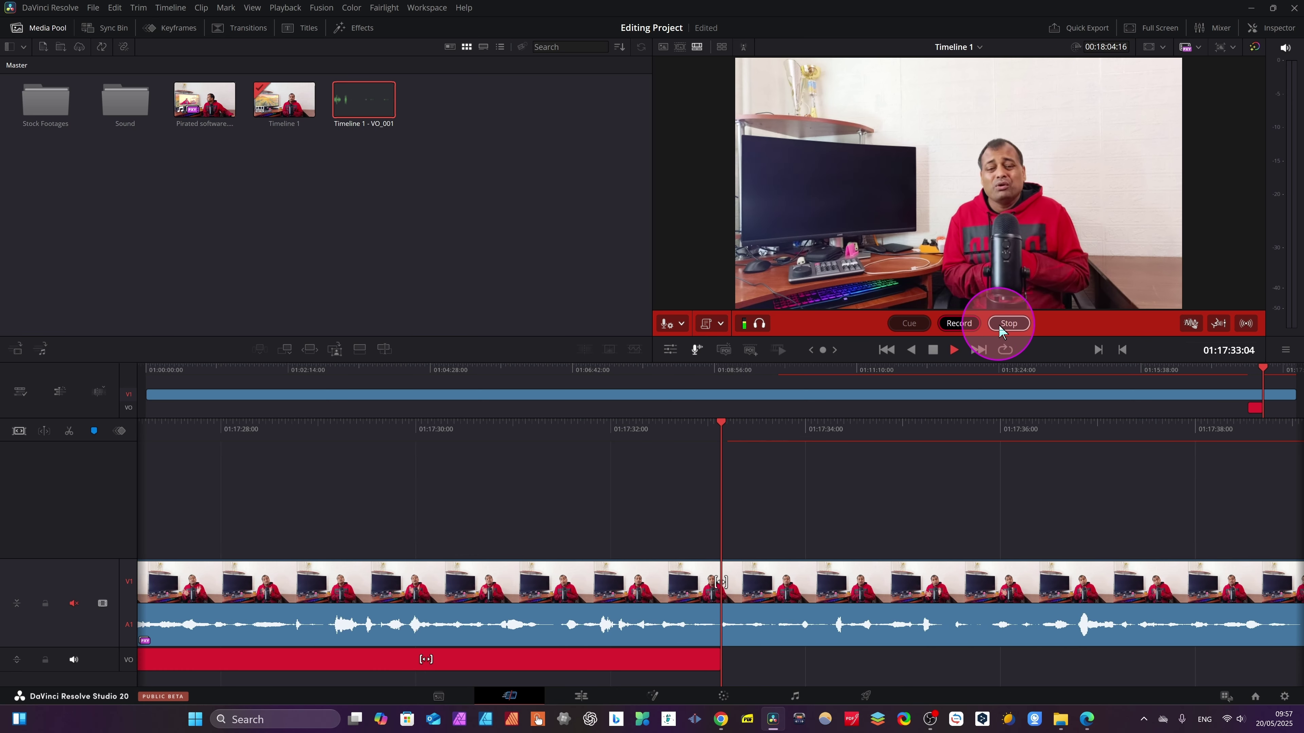
left_click(1009, 325)
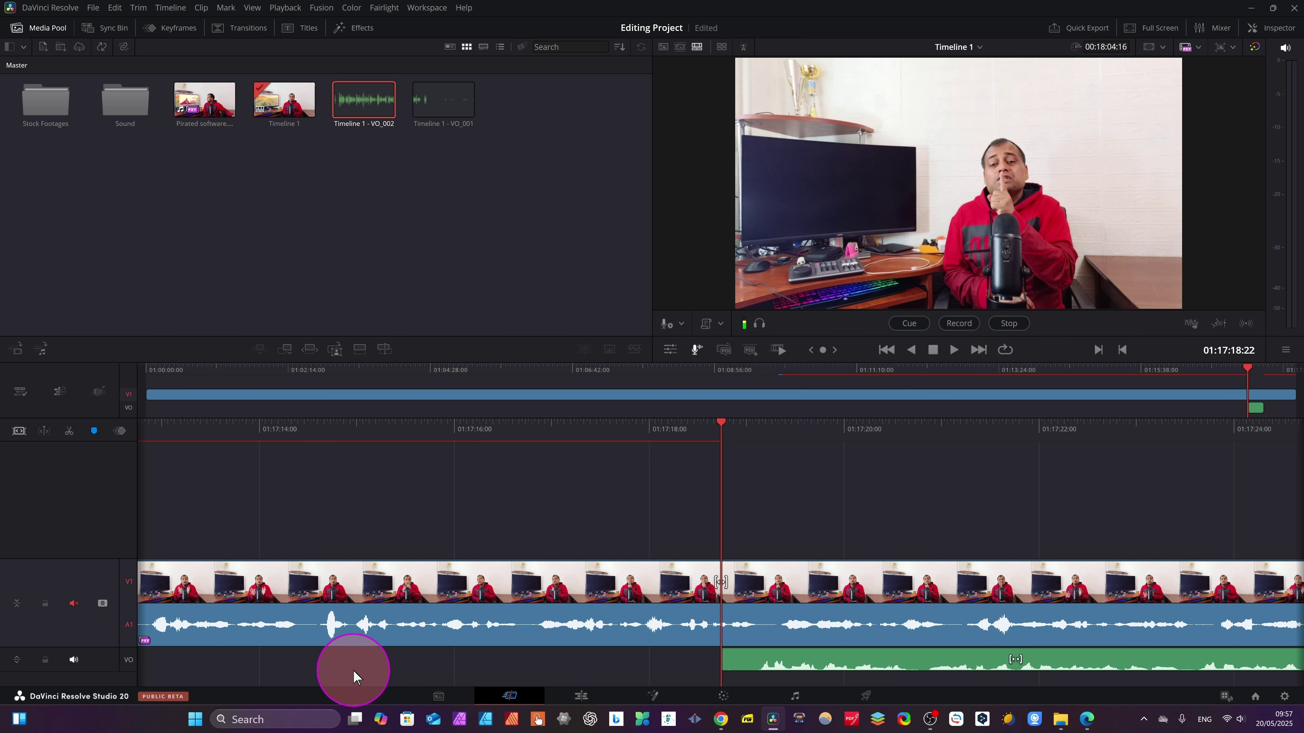
left_click(682, 325)
left_click(791, 510)
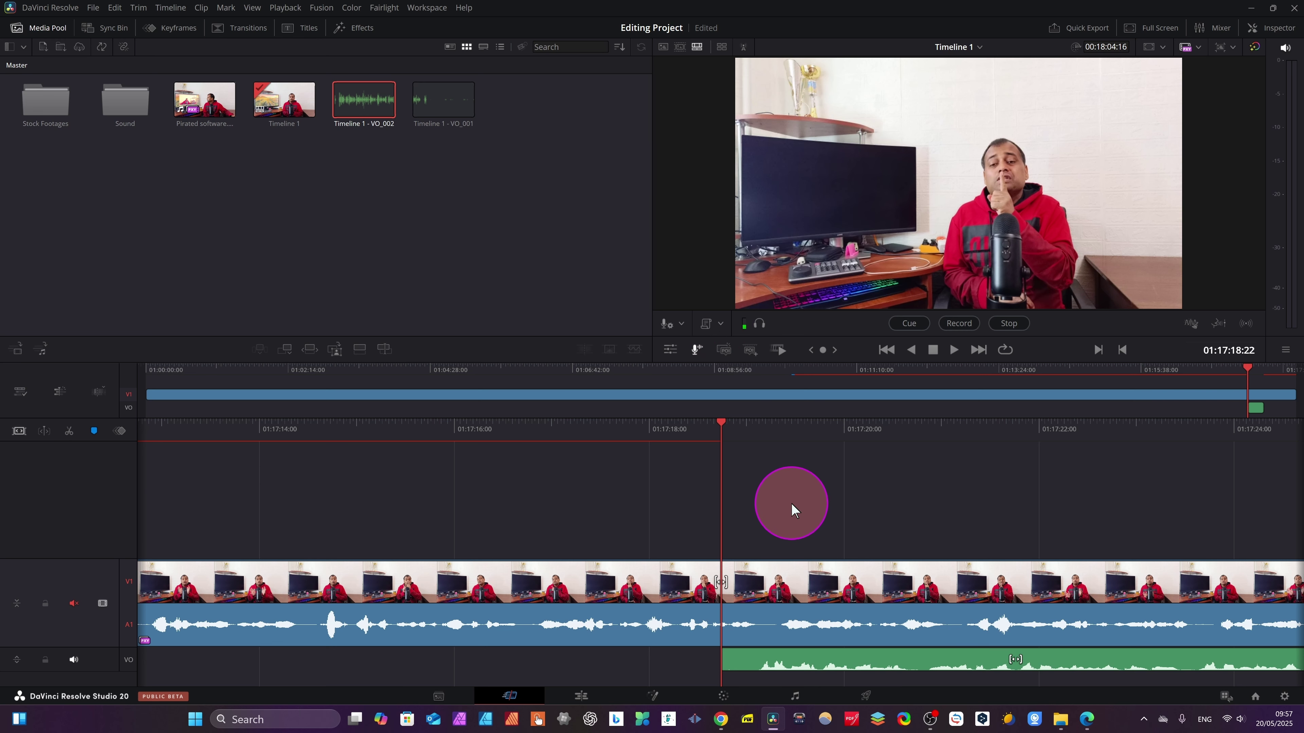
Play back the recorded voiceover on its enlarged track and inspect its clip on the Fairlight page.
left_click(16, 661)
key("space")
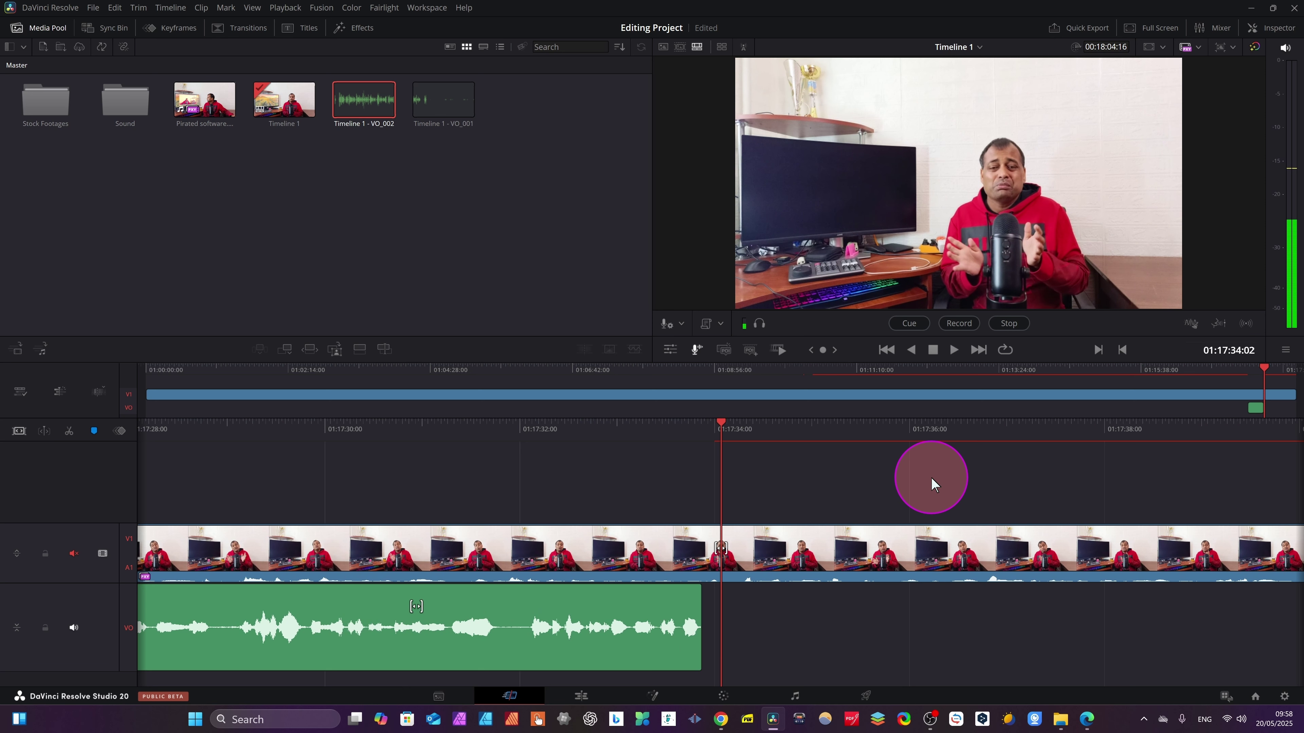
left_click_drag(625, 426, 1158, 454)
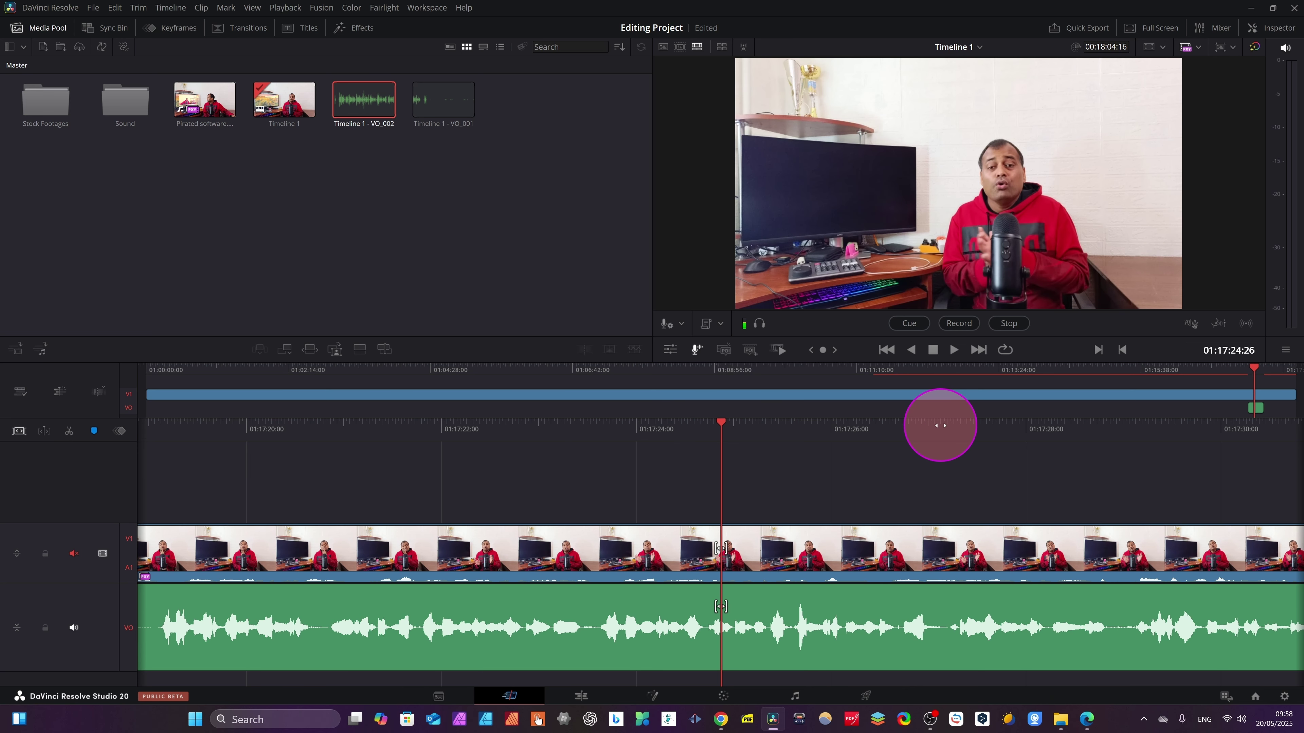
left_click(795, 696)
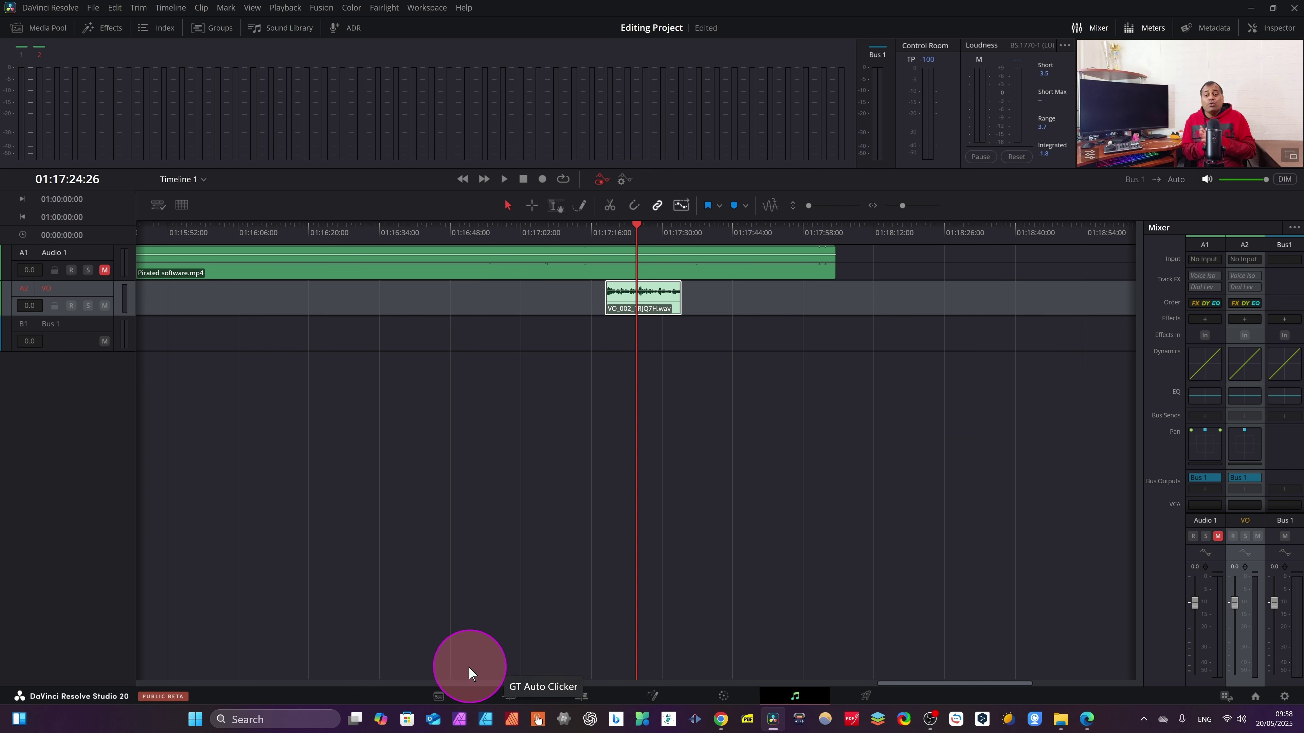
left_click(497, 700)
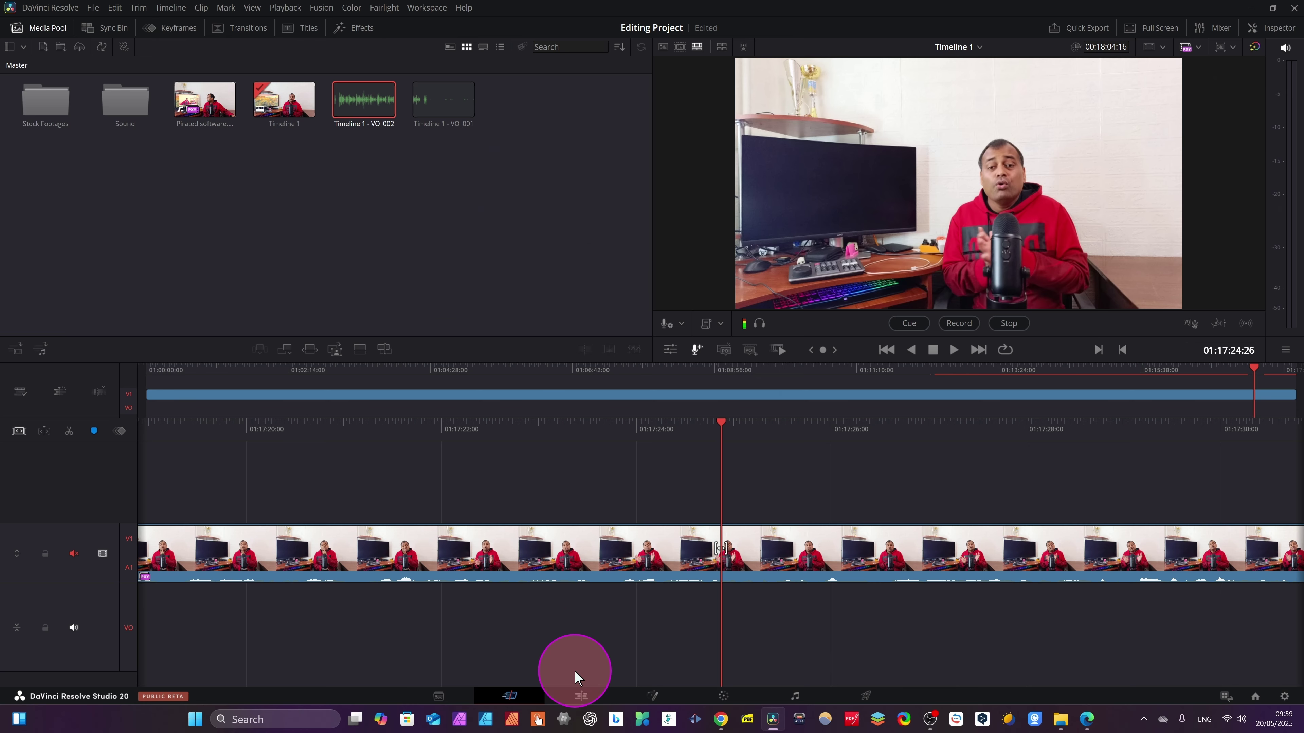
Switch to the Edit page and park the playhead at 01:04:22:12.
left_click(580, 696)
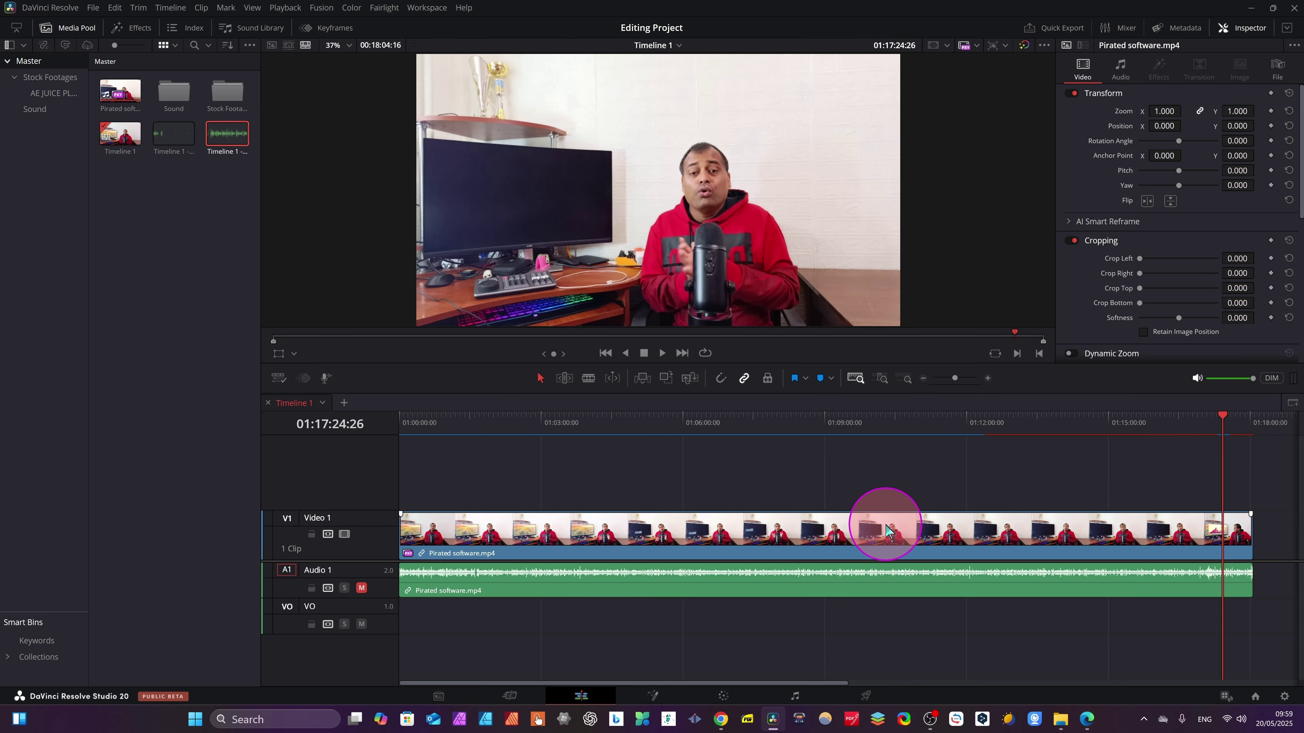
left_click(605, 422)
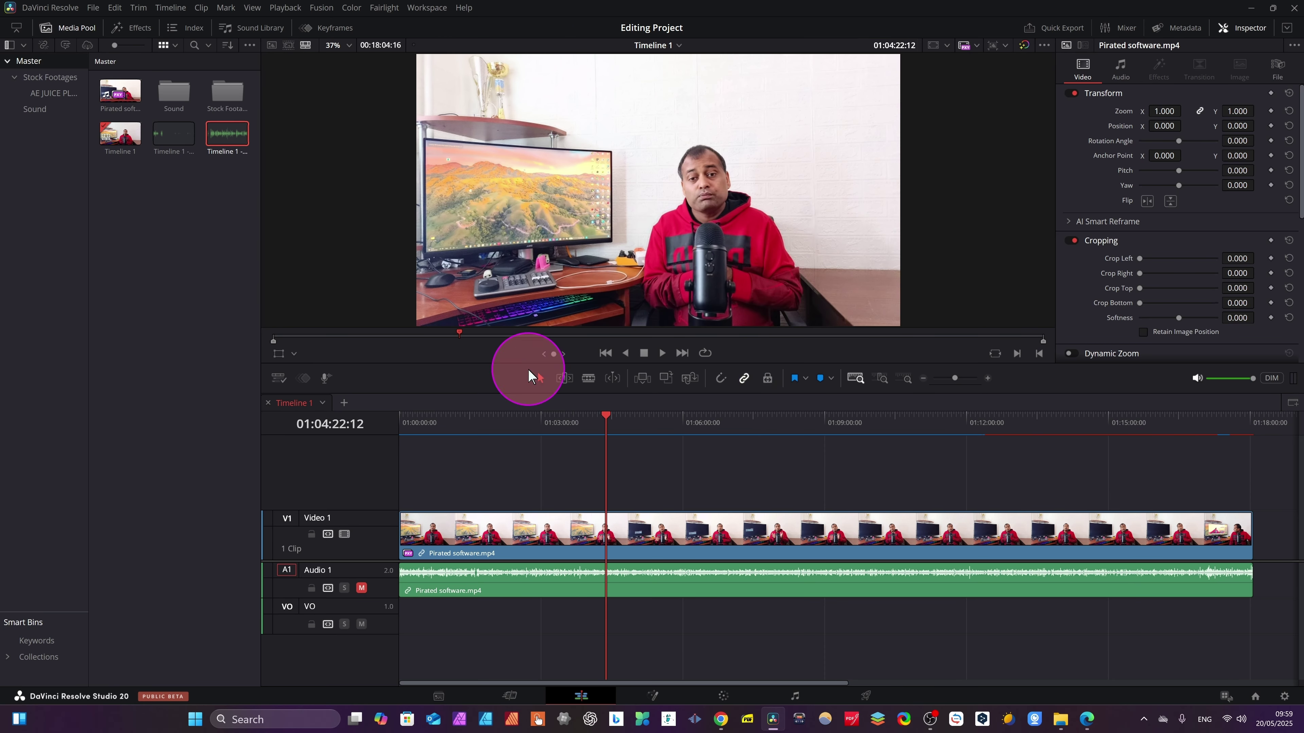
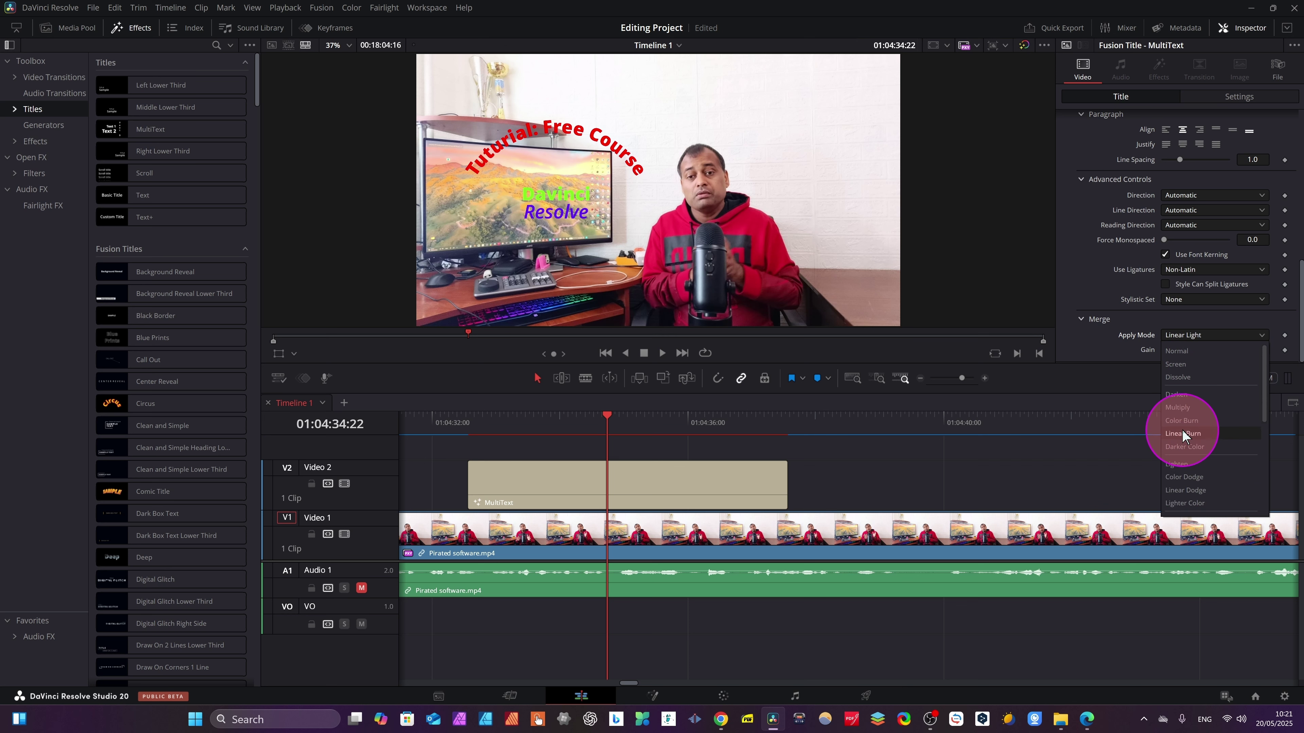
Try the Color Burn and Screen apply modes on the MultiText title, and set its apply mode to Normal.
left_click(1183, 421)
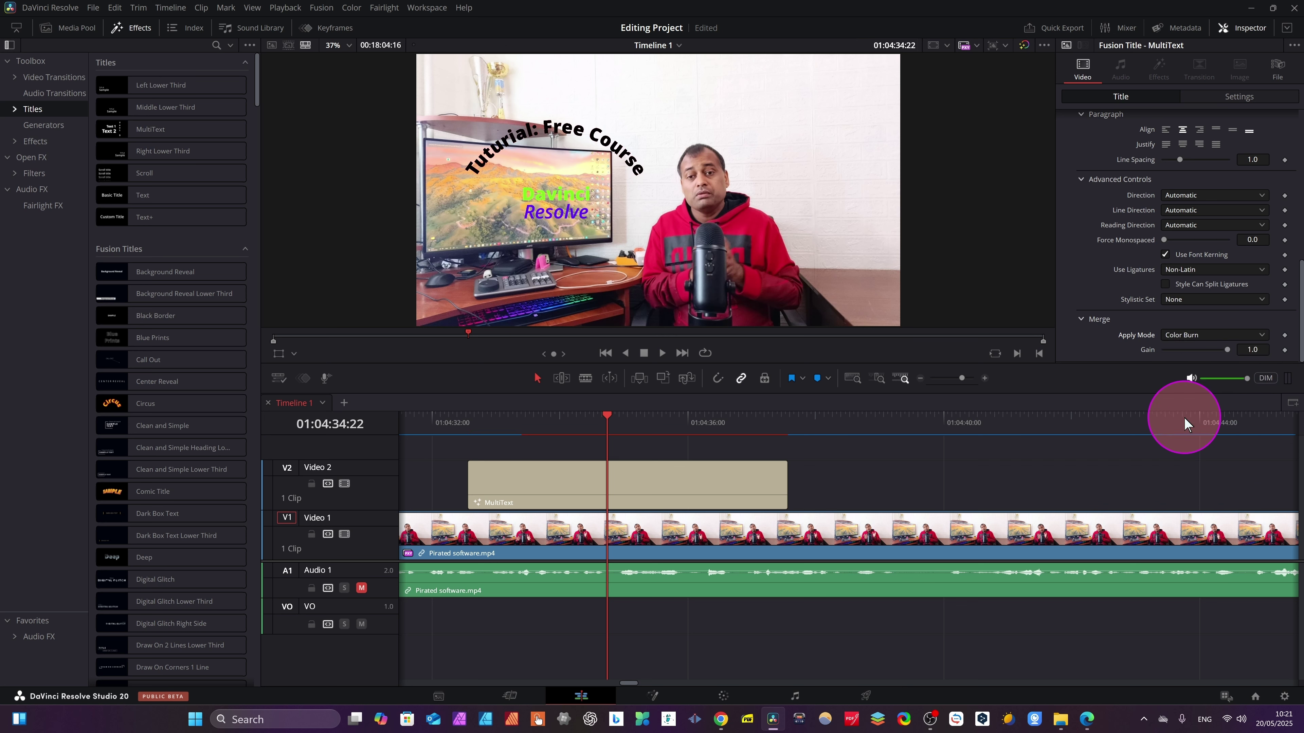
left_click(1256, 336)
left_click(1184, 365)
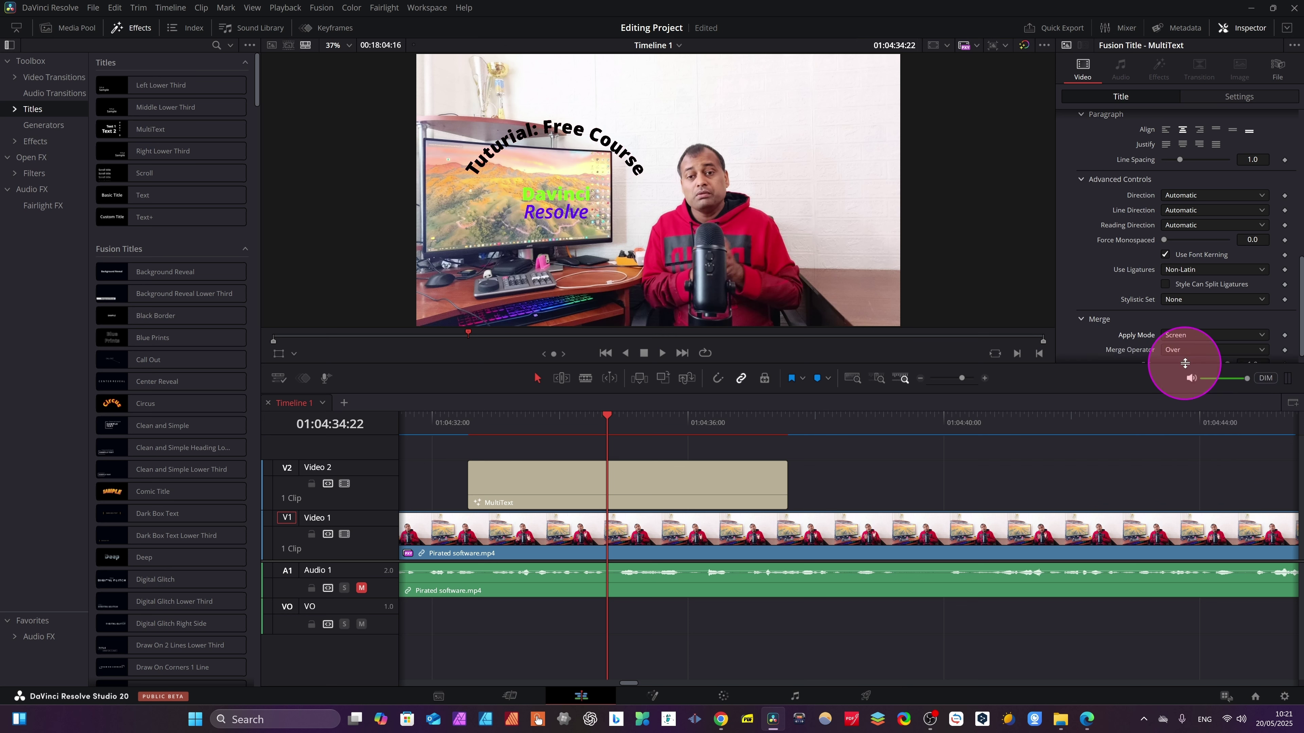
left_click(1253, 336)
left_click(1190, 352)
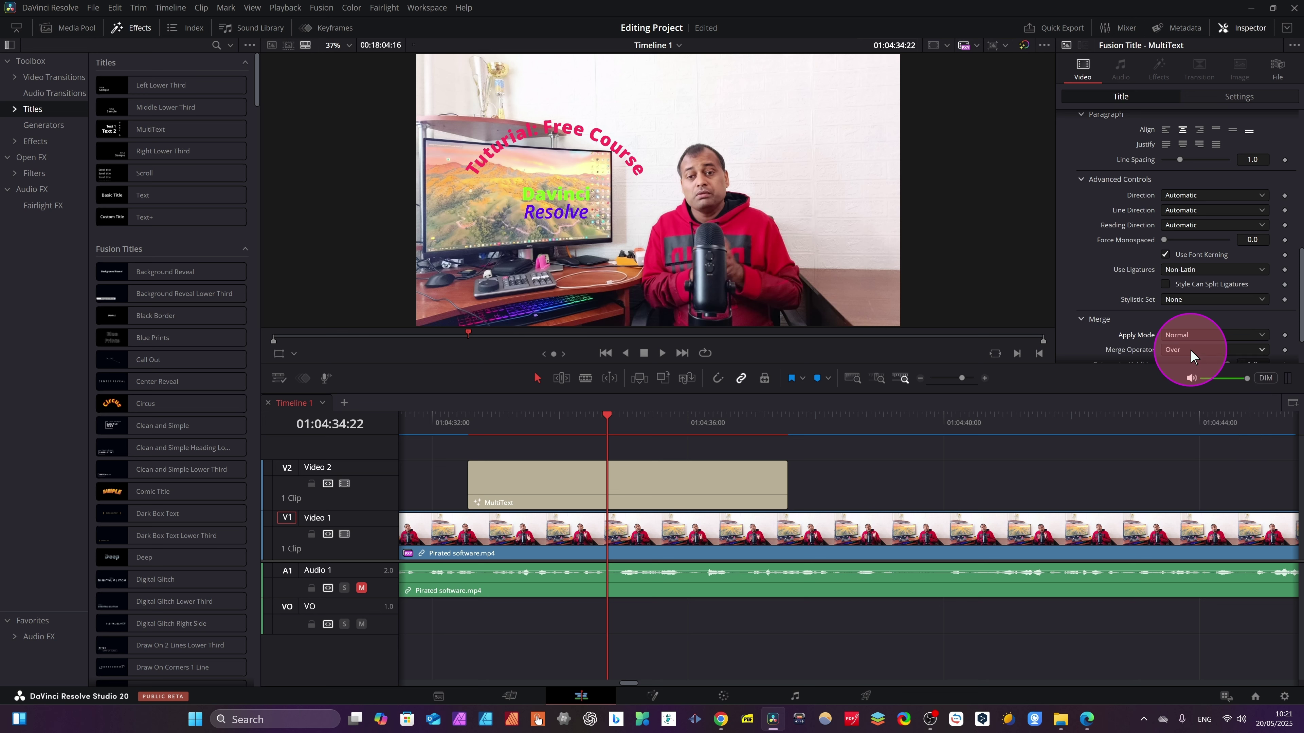
scroll(1200, 321, "down", 2)
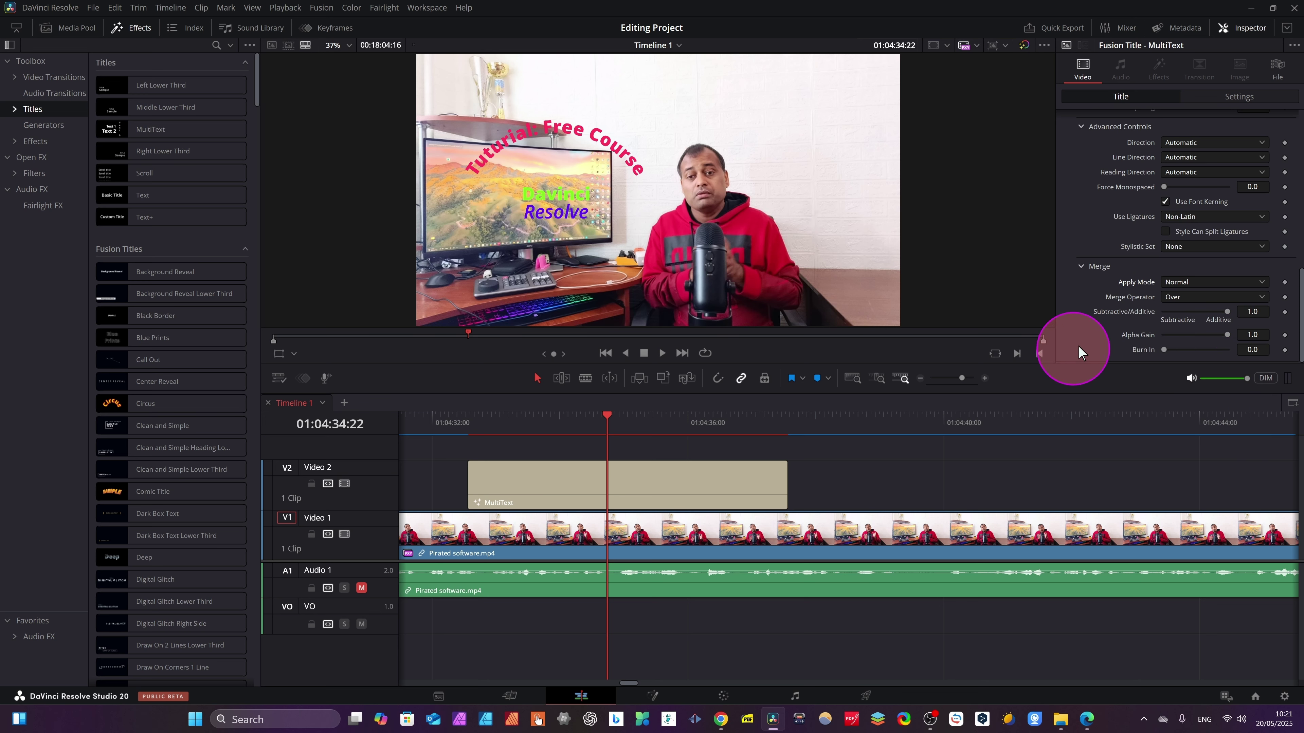
scroll(1166, 274, "up", 4)
scroll(1166, 275, "up", 5)
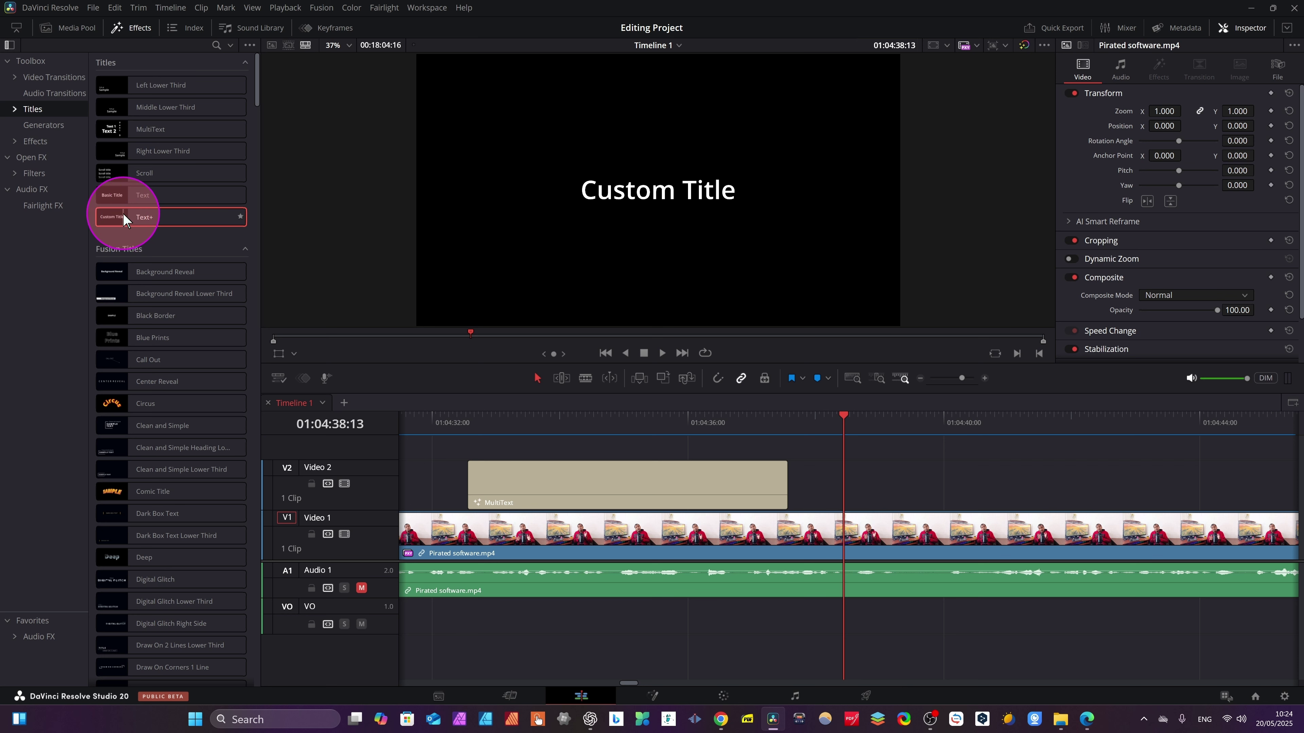
Add a Text+ title on Video 2 after the MultiText clip at about 01:04:38 and show its title settings.
left_click_drag(125, 218, 822, 485)
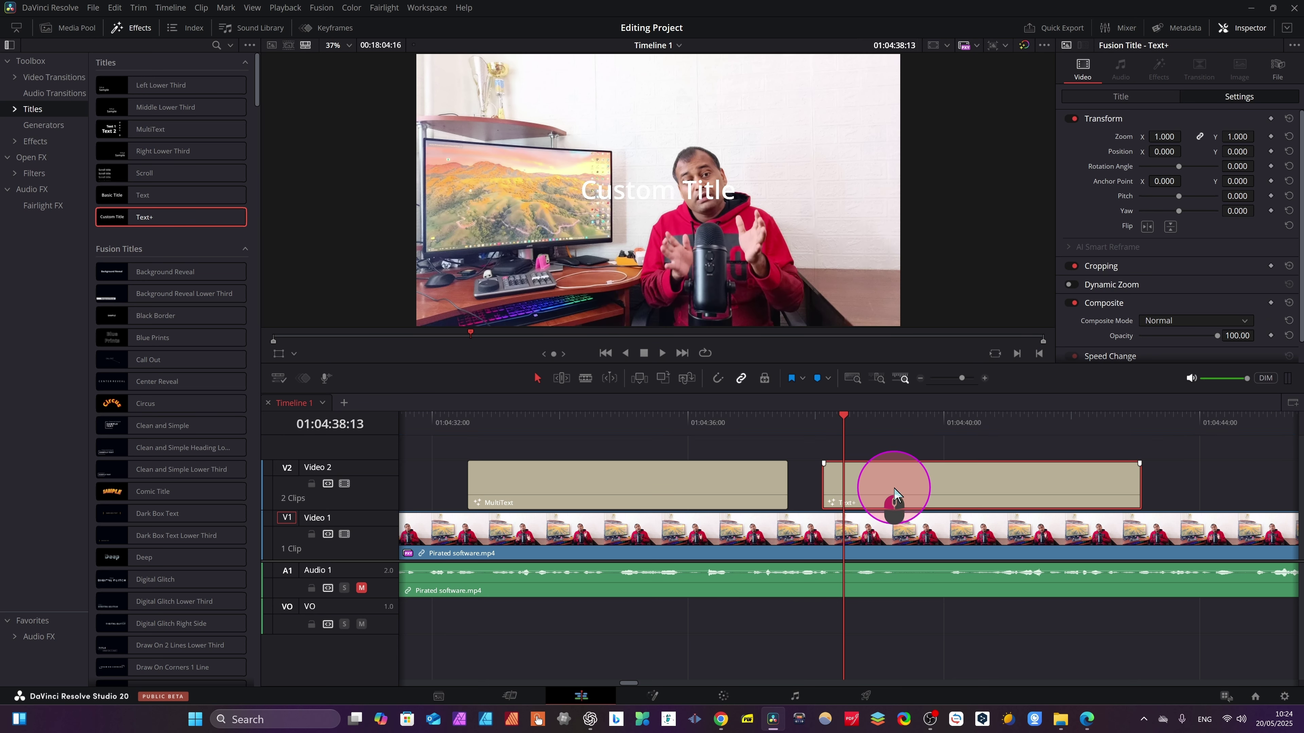
left_click(1136, 100)
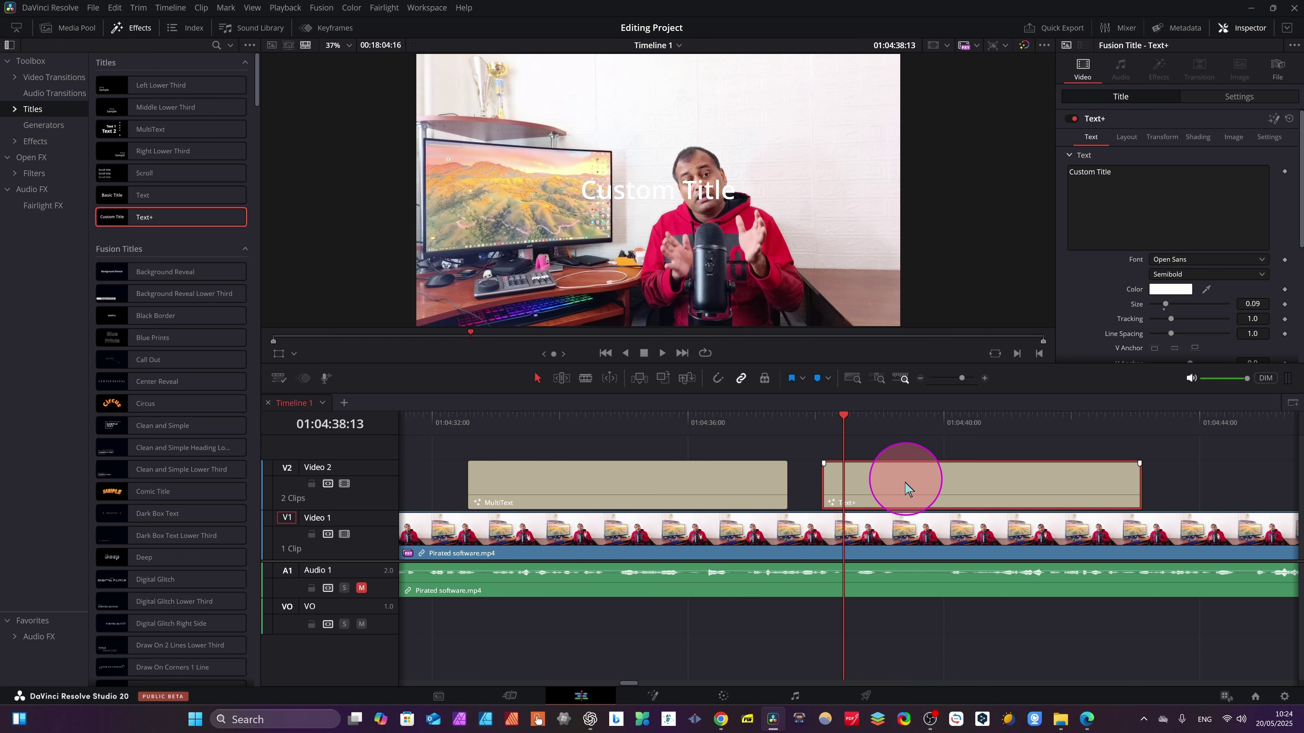
Replace the Text+ placeholder with the welcome paragraph from the Blackmagic Design Support Center page, starting "Welcome to the Blackmagic Design support center".
left_click_drag(1112, 173, 1062, 173)
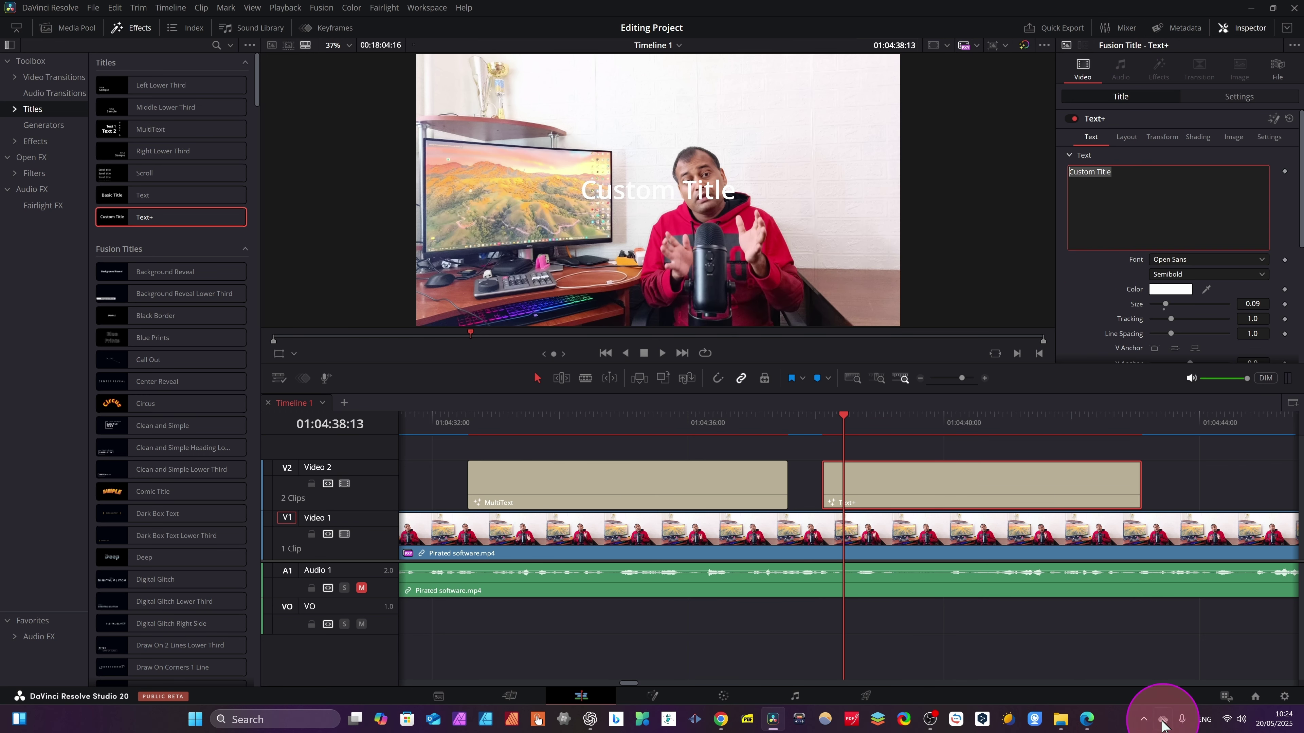
mouse_move(1087, 718)
left_click(1108, 694)
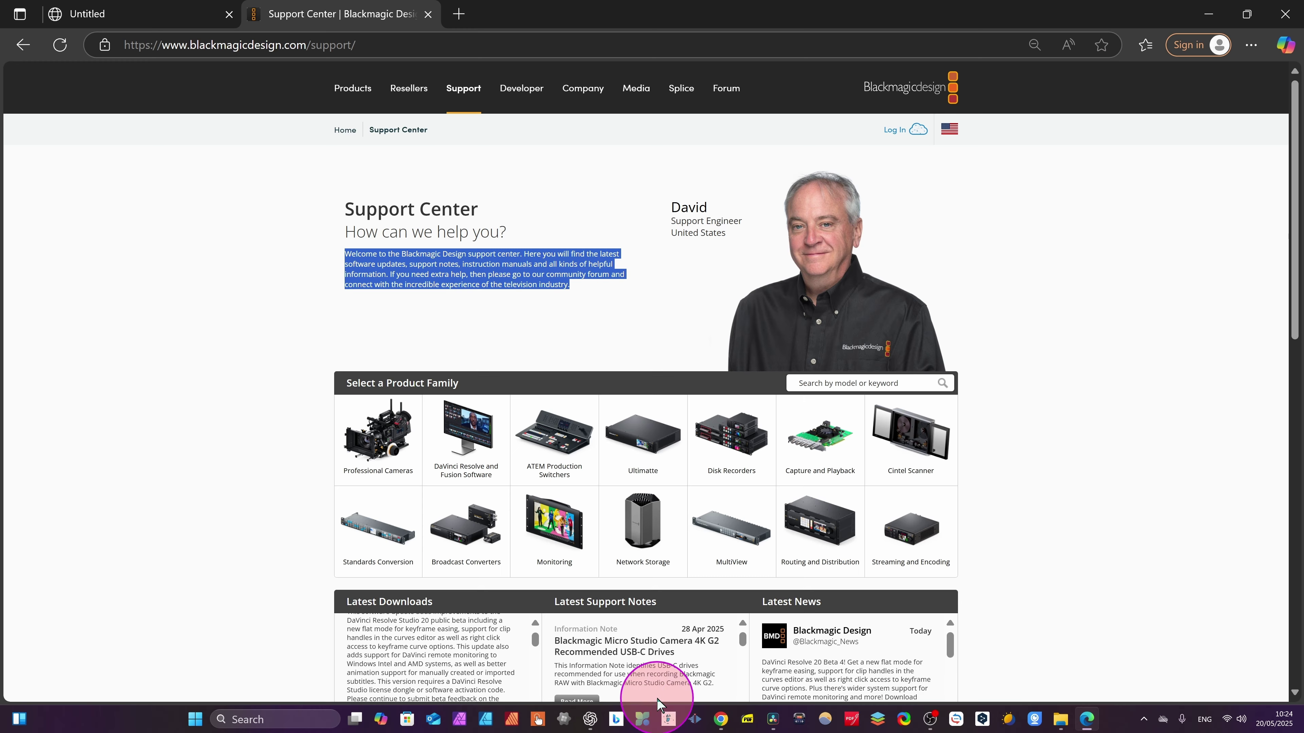
left_click(773, 719)
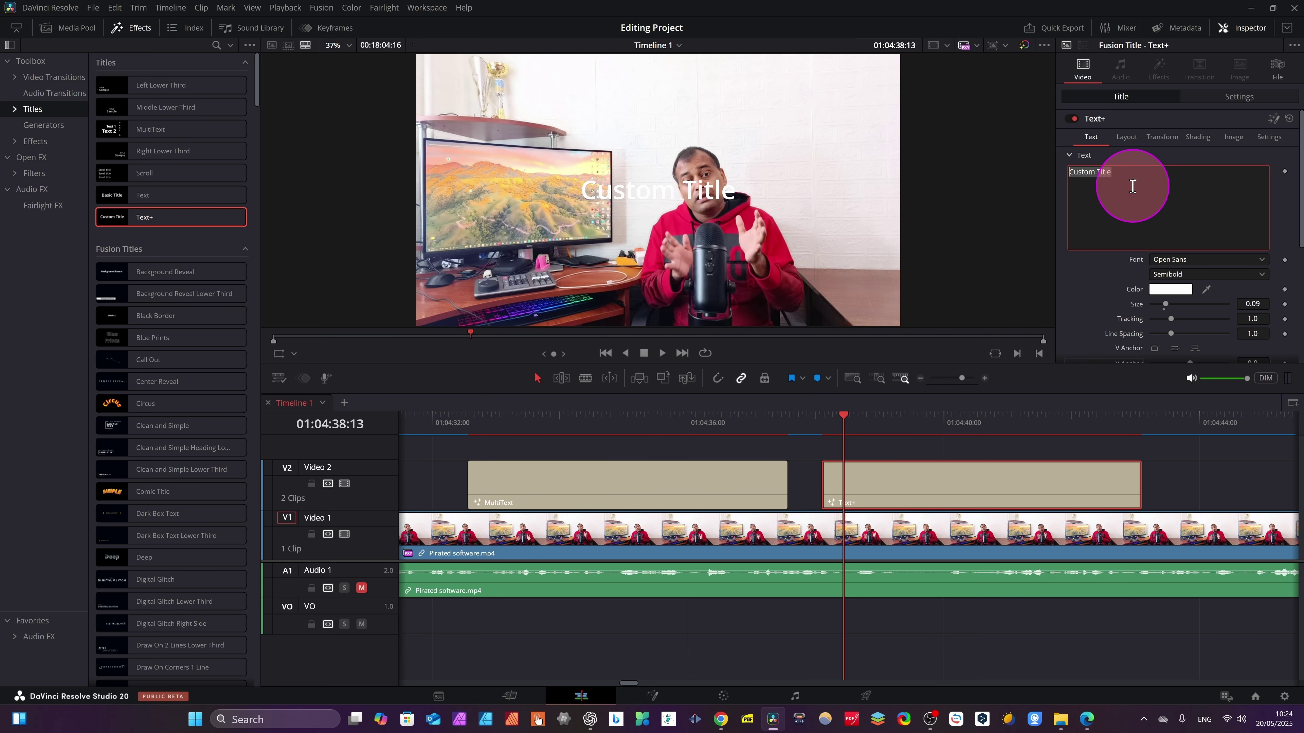
type("Welcome to the Blackmagic Design support center. Here you will find the latest software updates, support notes, instruction manuals and all kinds of helpful information. If you need extra help, then please go to our community forum and connect with the incredible experience of the television industry.")
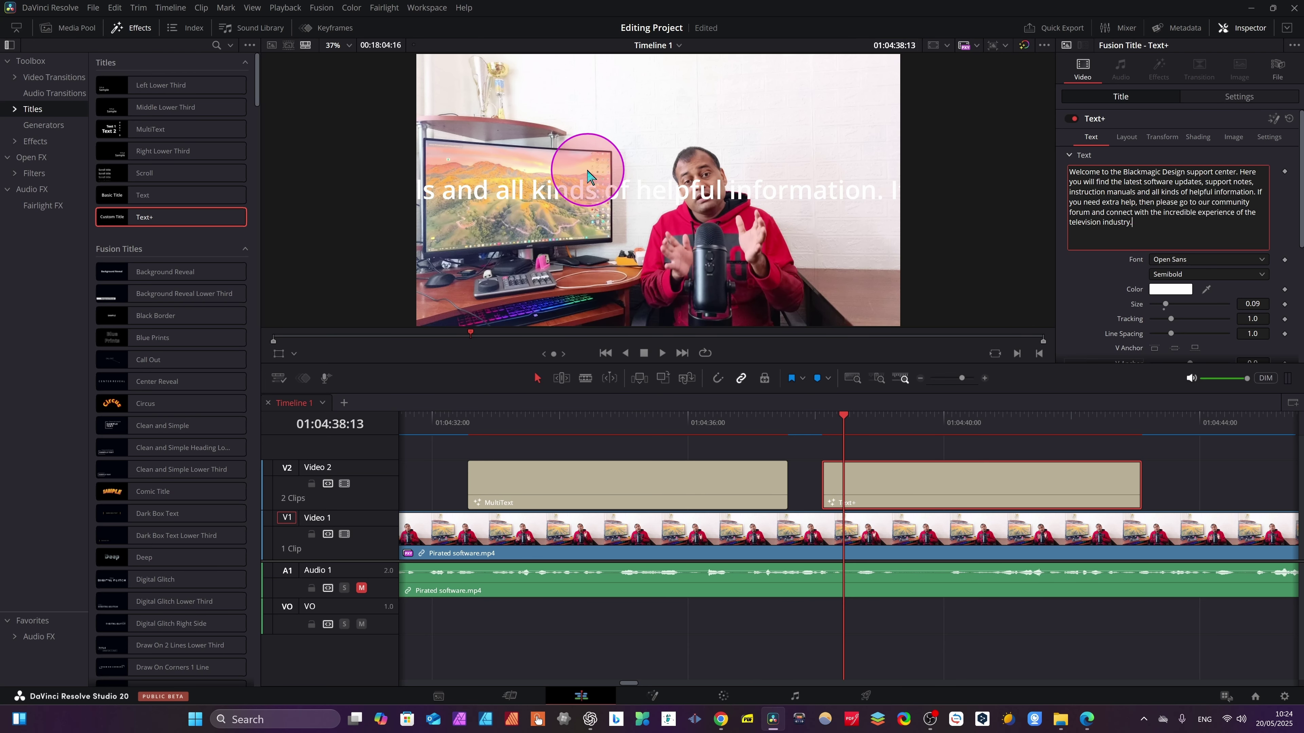
Set the Text+ title's color to pink, #ff13a1.
left_click(1173, 289)
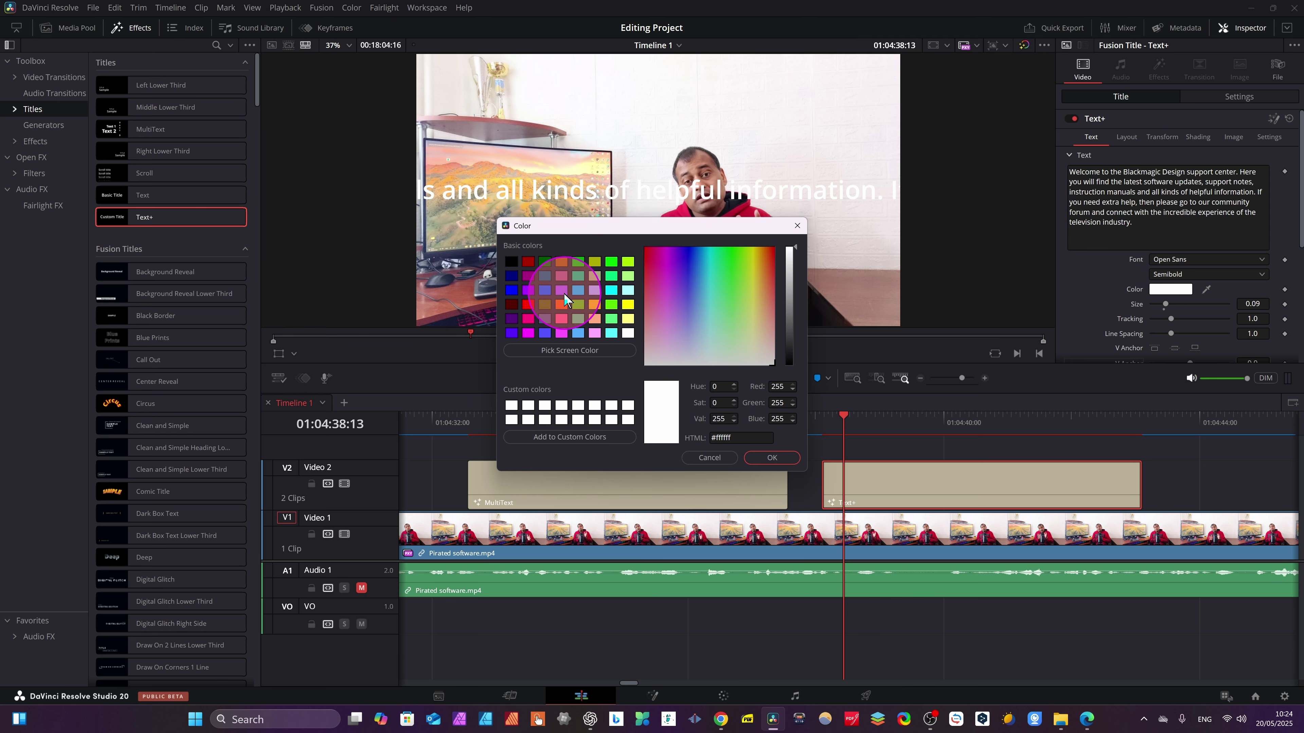
left_click(657, 255)
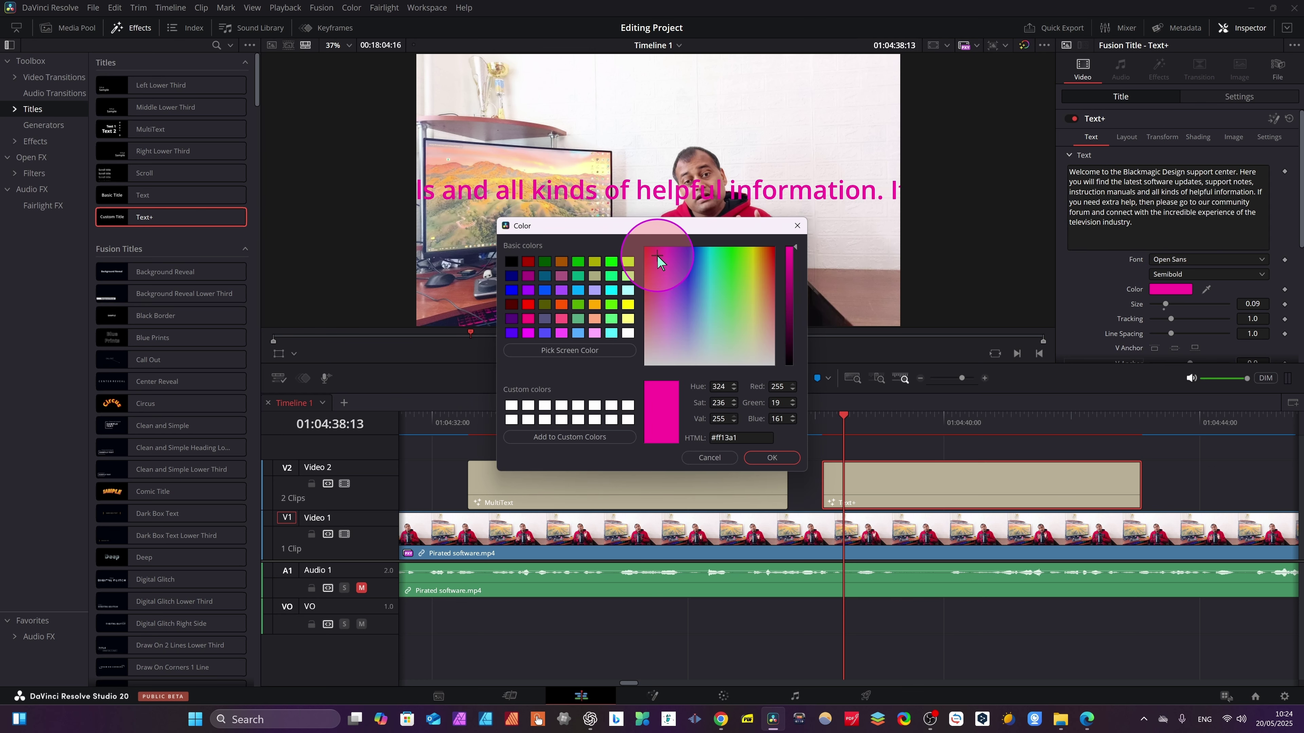
left_click(766, 461)
left_click(1255, 259)
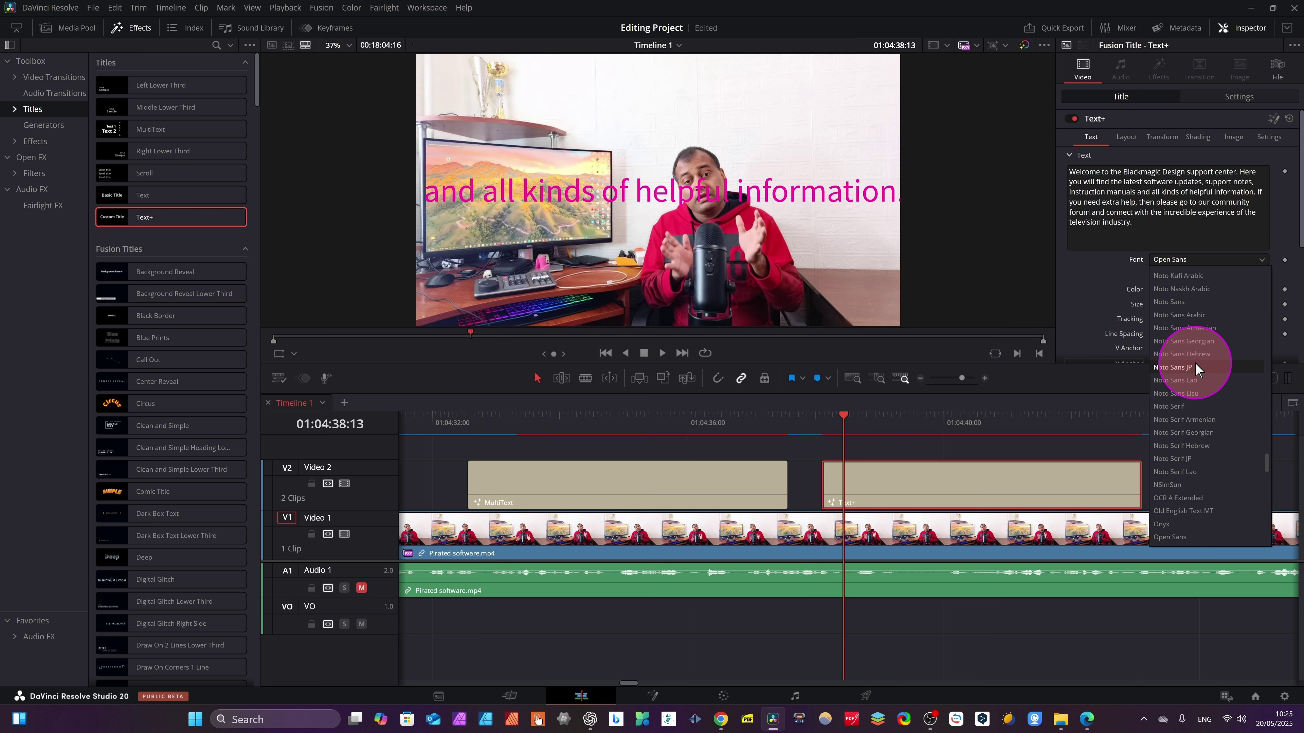
left_click(1088, 281)
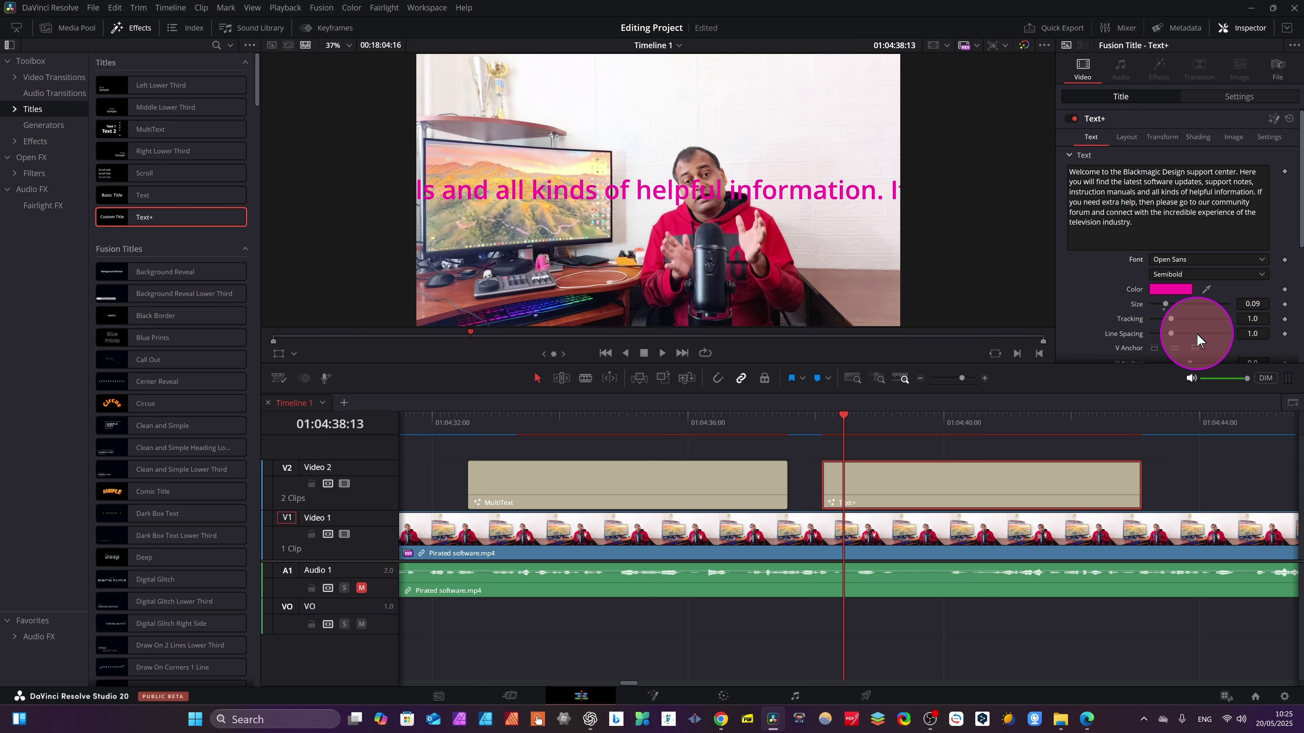
scroll(1196, 334, "down", 3)
scroll(1196, 336, "up", 3)
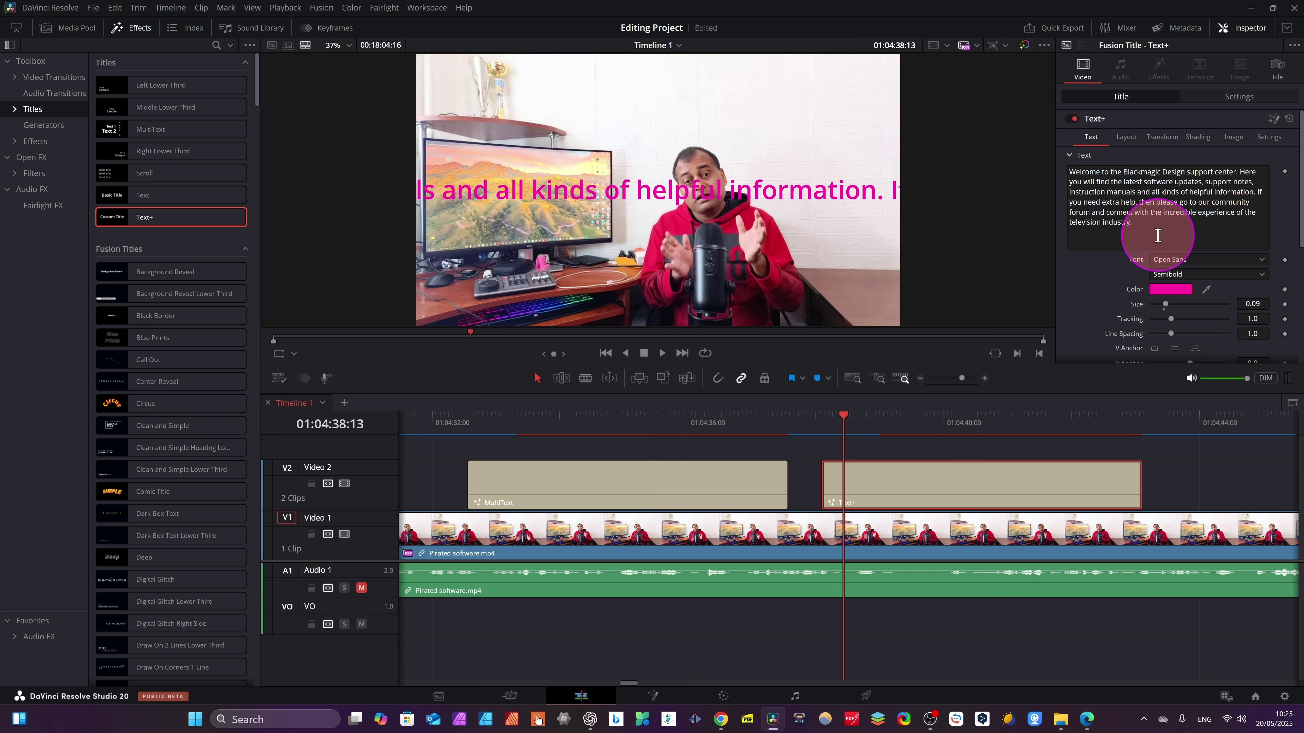
Switch the Text+ title's layout type to Text Box with wrapping on, and set its layout size to 0.377.
left_click(1129, 138)
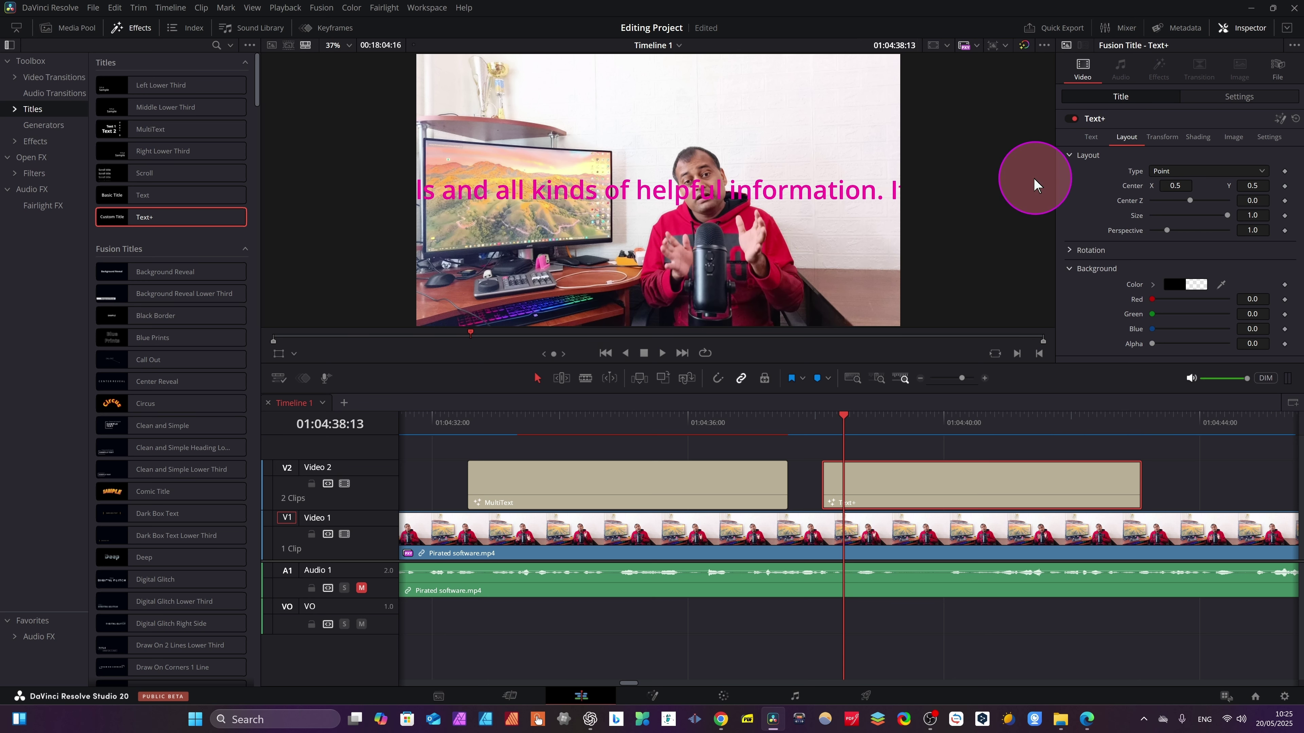
left_click(1253, 170)
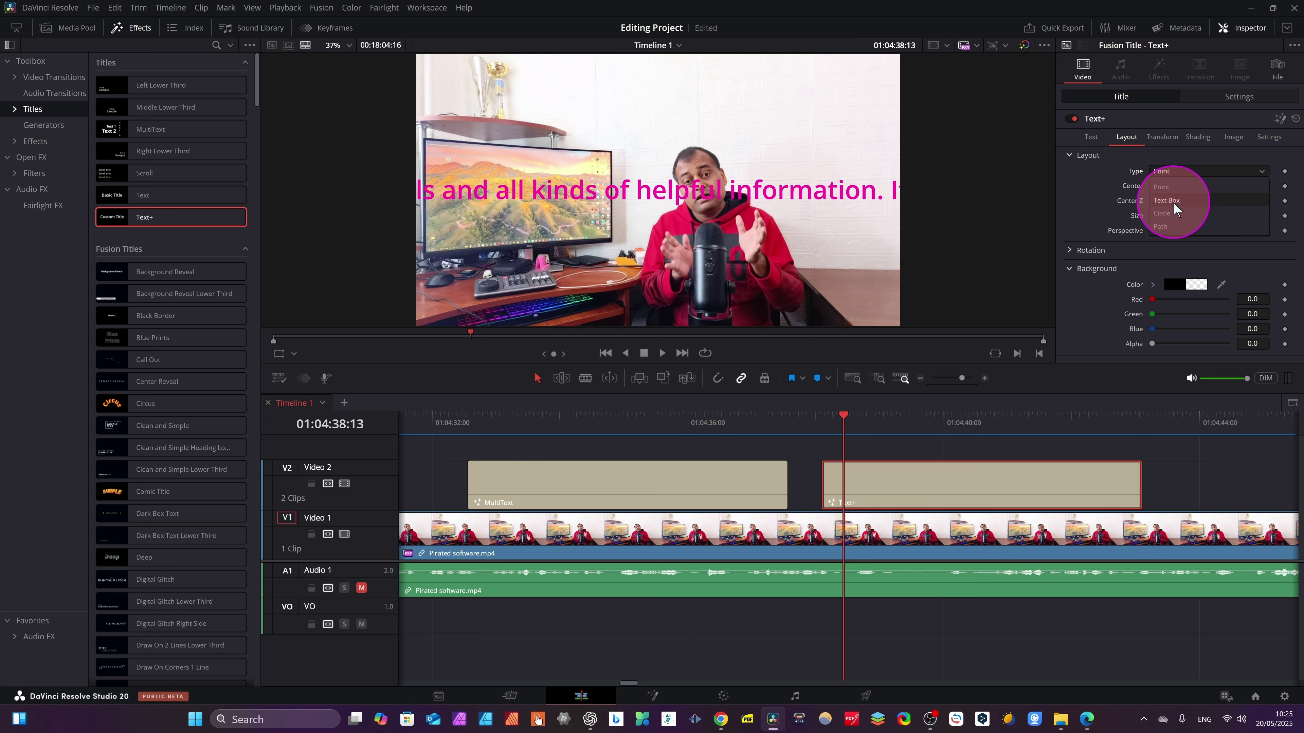
left_click(1178, 200)
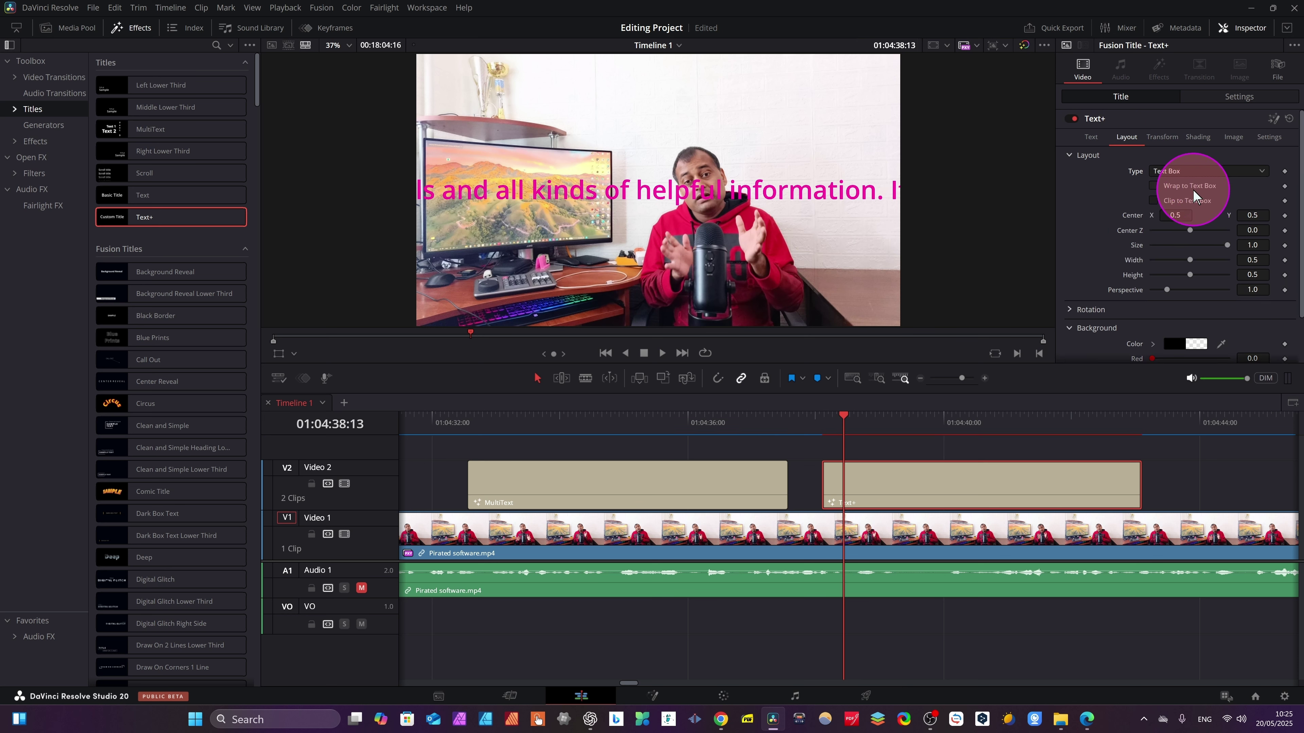
left_click(1153, 186)
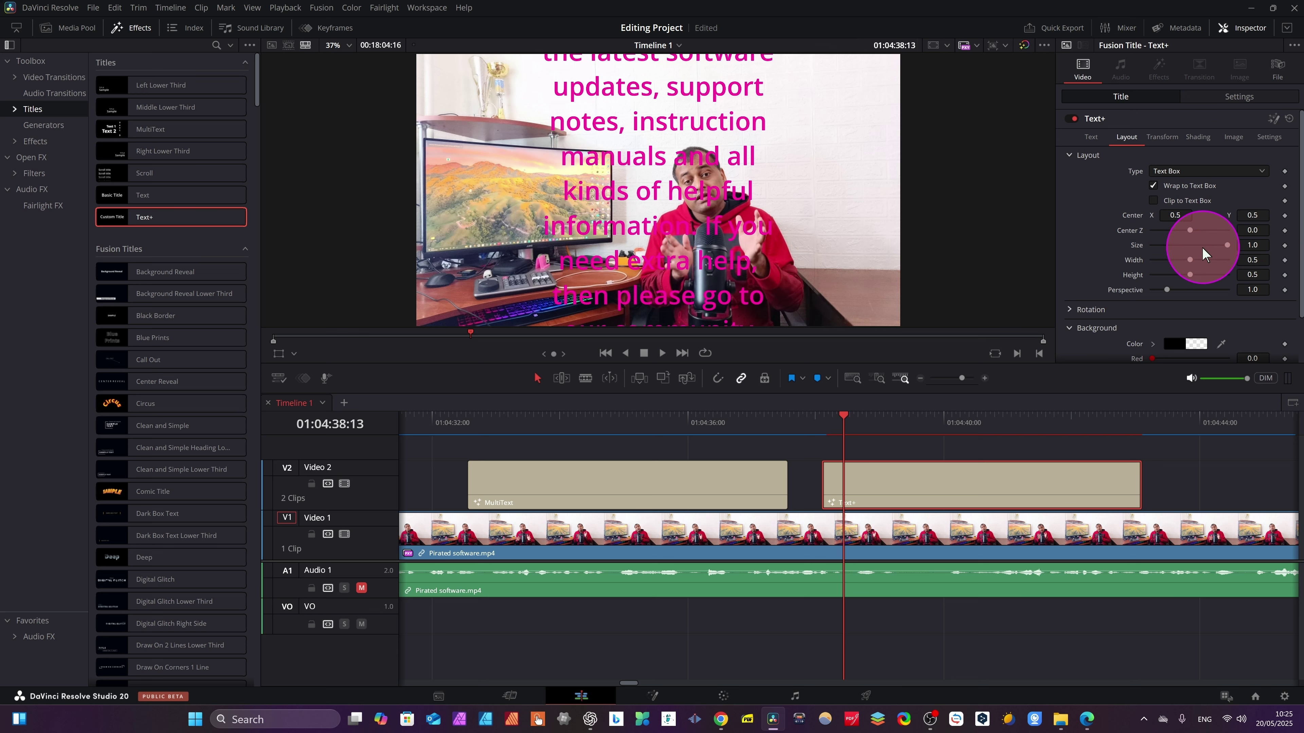
left_click_drag(1251, 249, 882, 318)
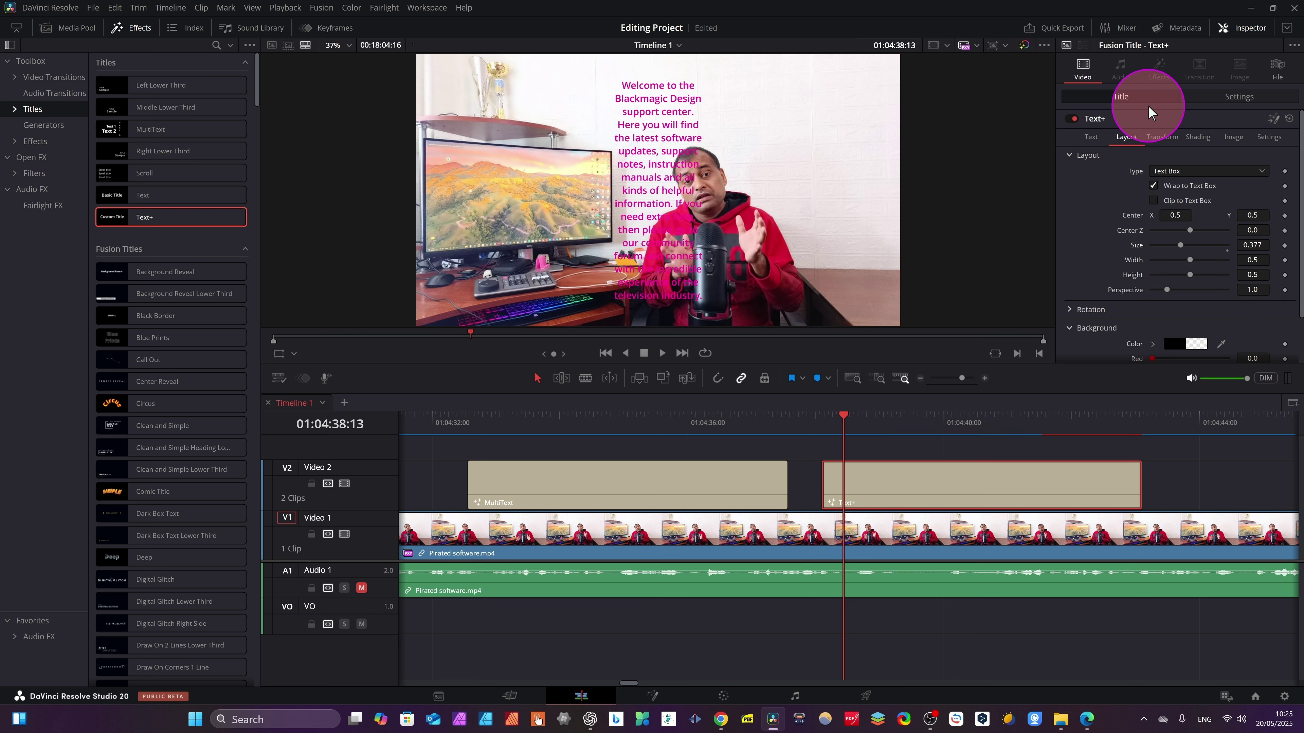
Shift the pink Text+ paragraph towards the left of the frame by lowering its Position X.
left_click(1091, 137)
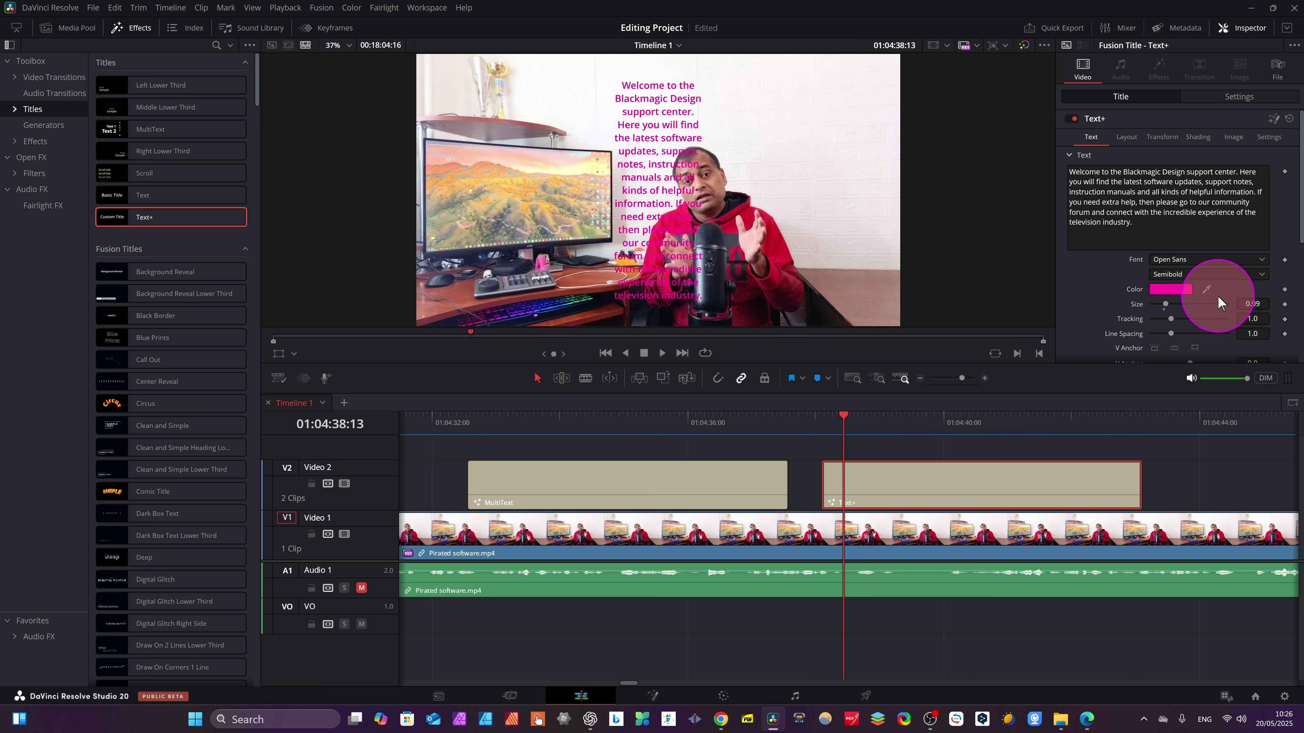
scroll(1216, 302, "down", 3)
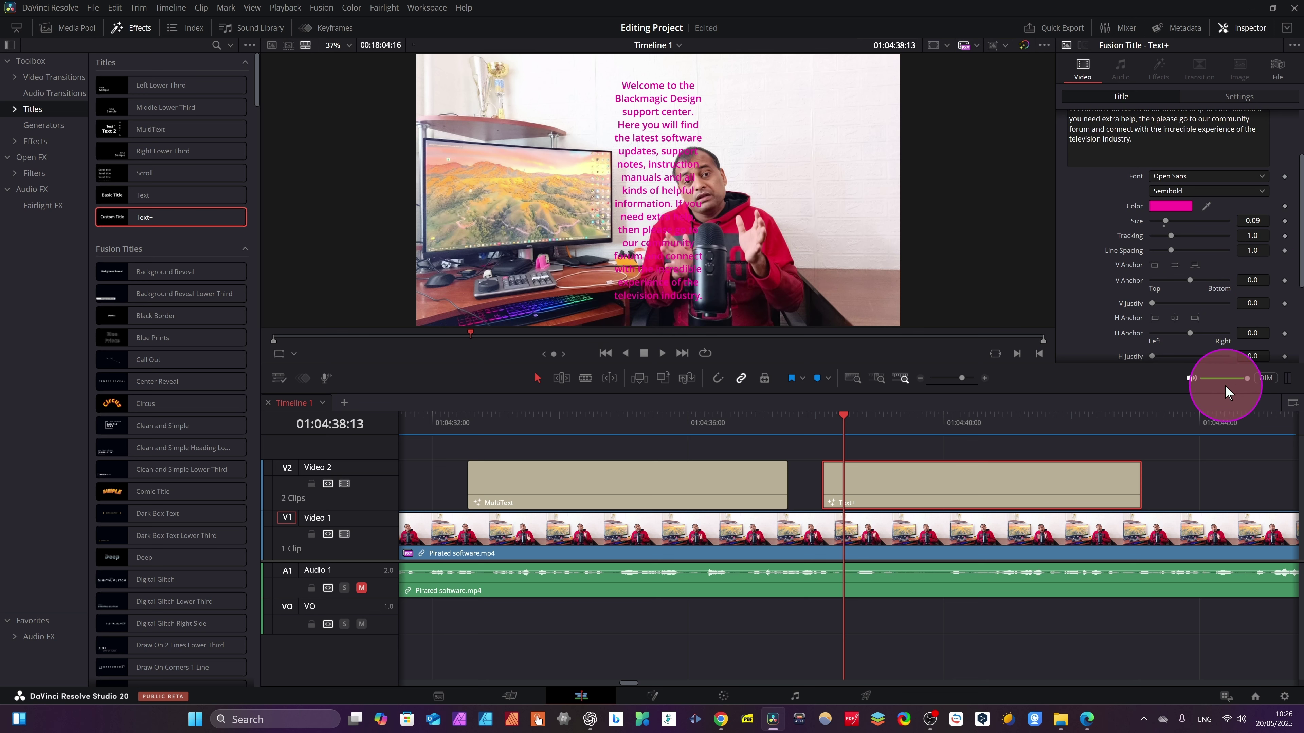
left_click(1245, 96)
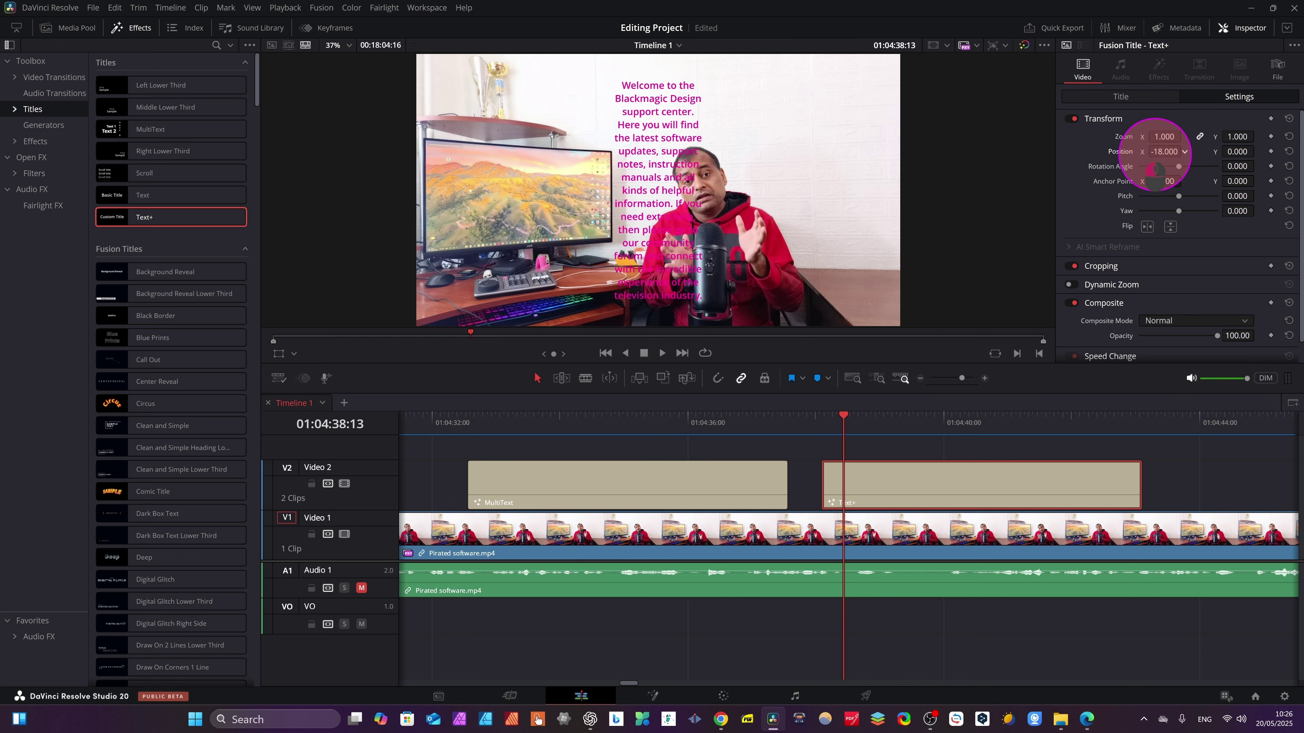
left_click_drag(1156, 153, 467, 170)
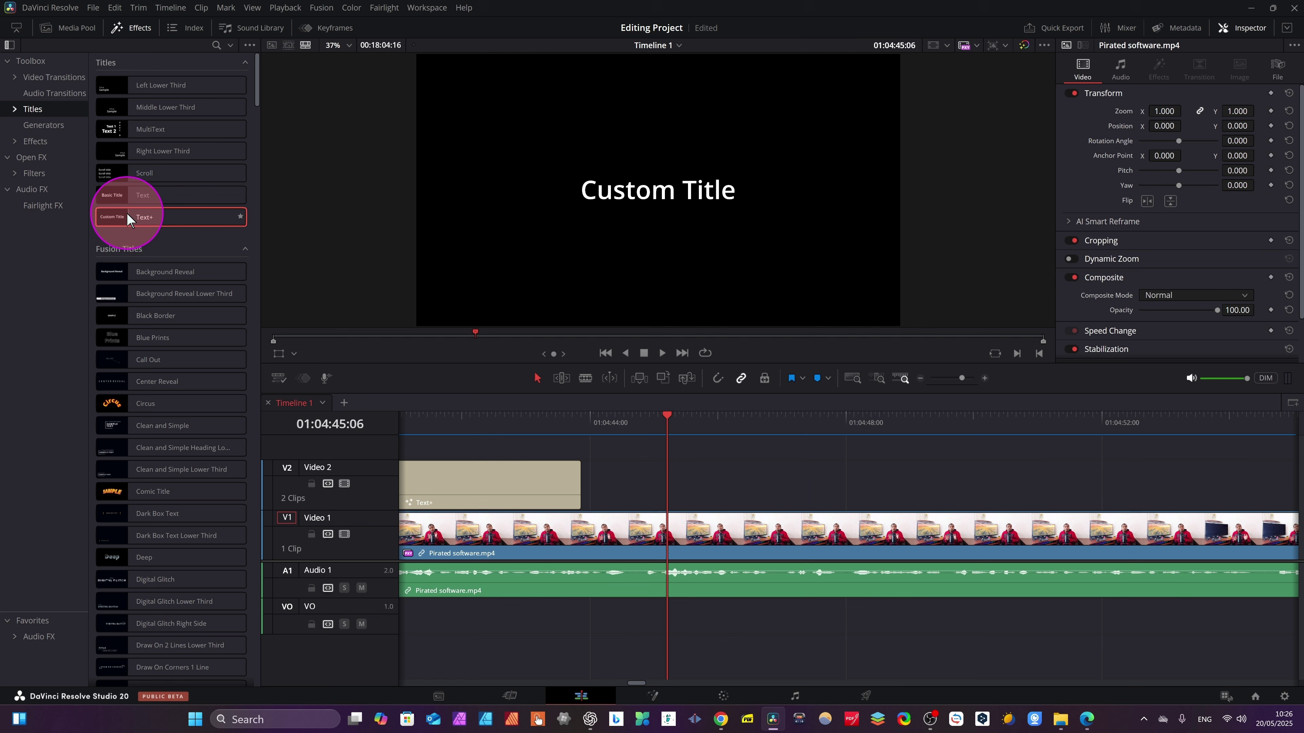
Add another Text+ title on Video 2 at about 01:04:44:20 with the text "Davinci Resolve Tutorial For you".
left_click_drag(126, 212, 632, 483)
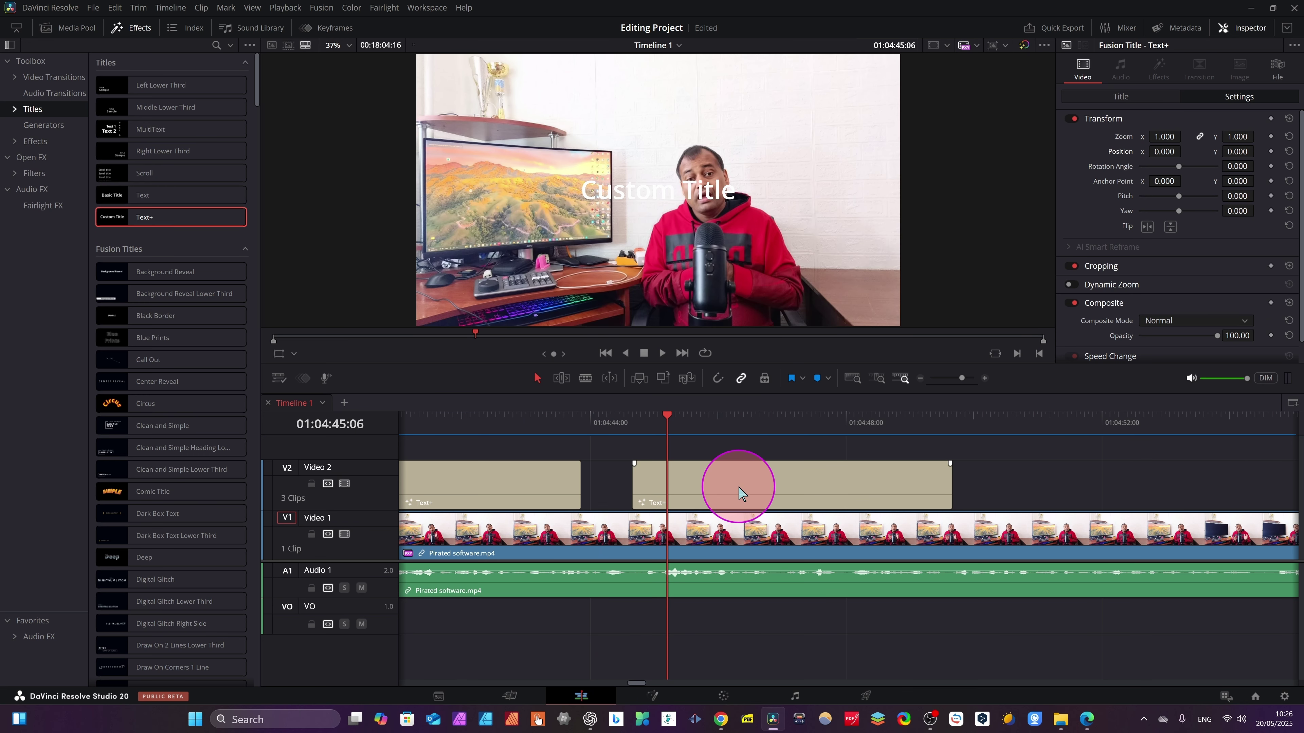
left_click(697, 508)
triple_click(1125, 244)
type("Davinci Resolve Tutorial For you")
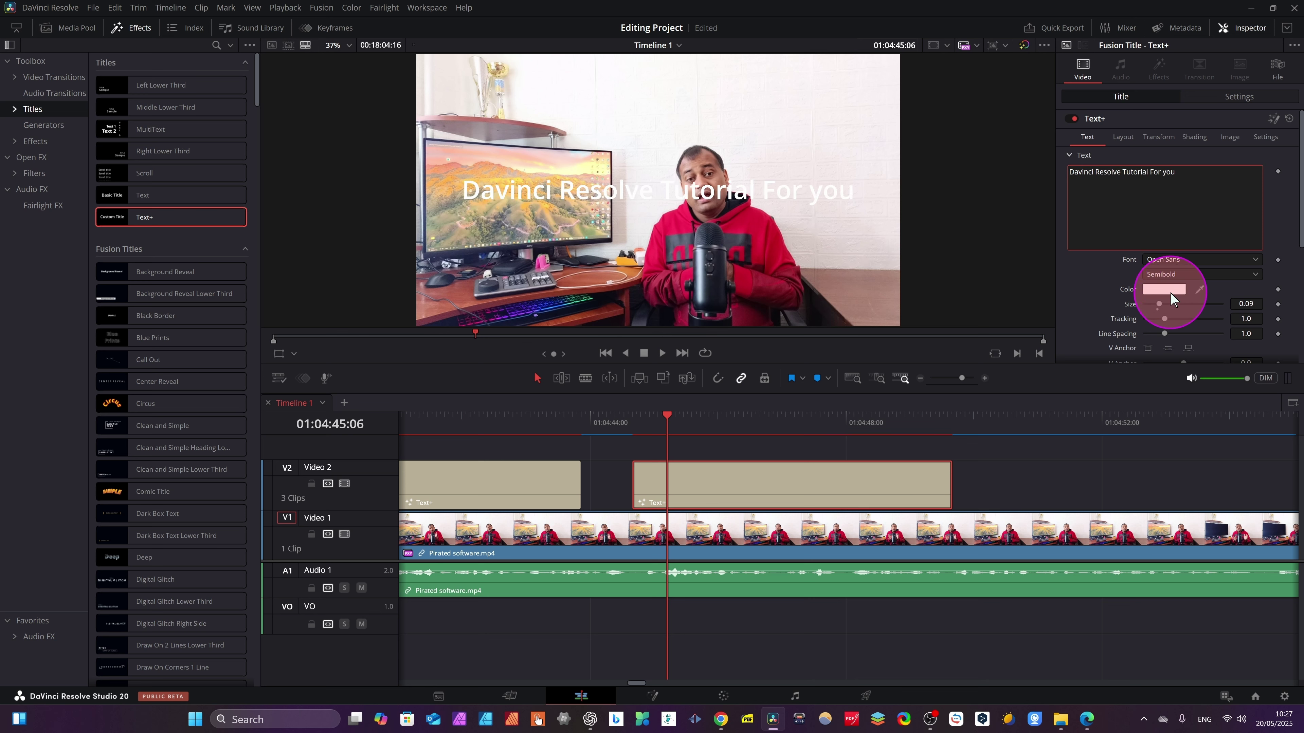
Set the tutorial title's text color to pink, #ff1e83.
left_click(1169, 291)
left_click(654, 262)
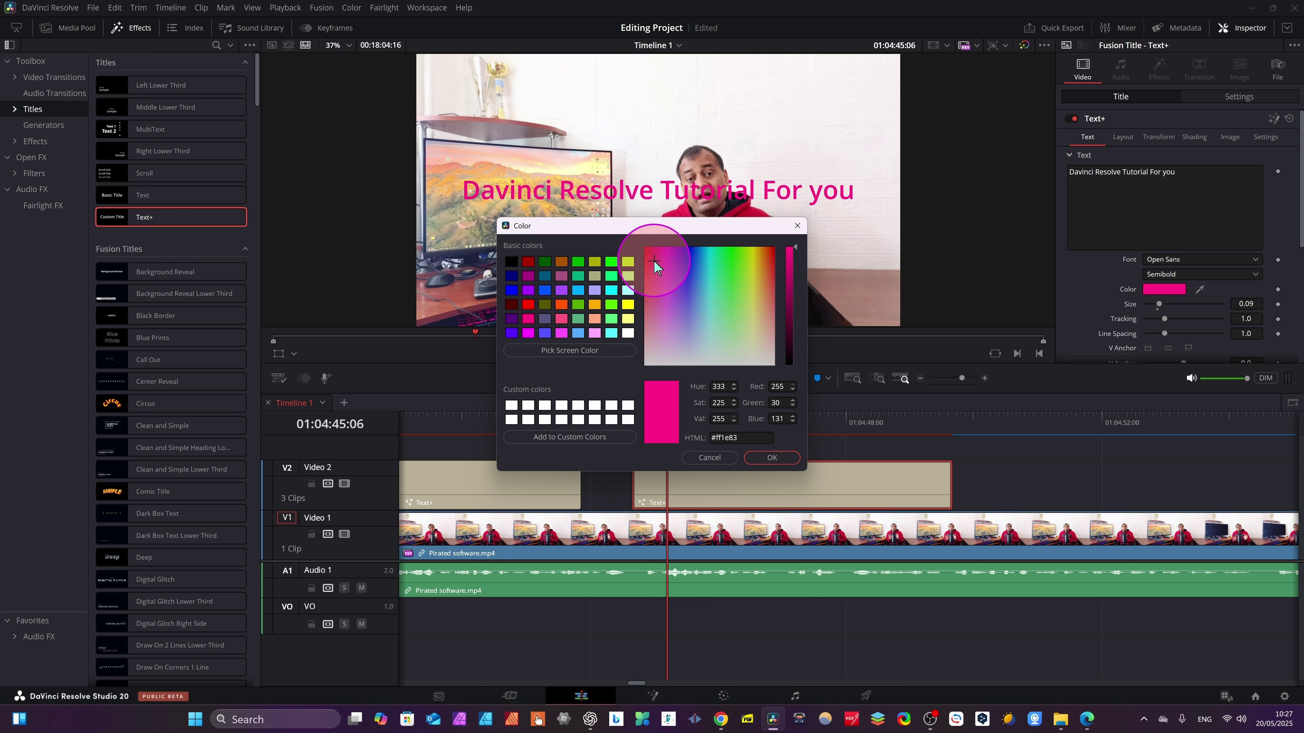
left_click(780, 455)
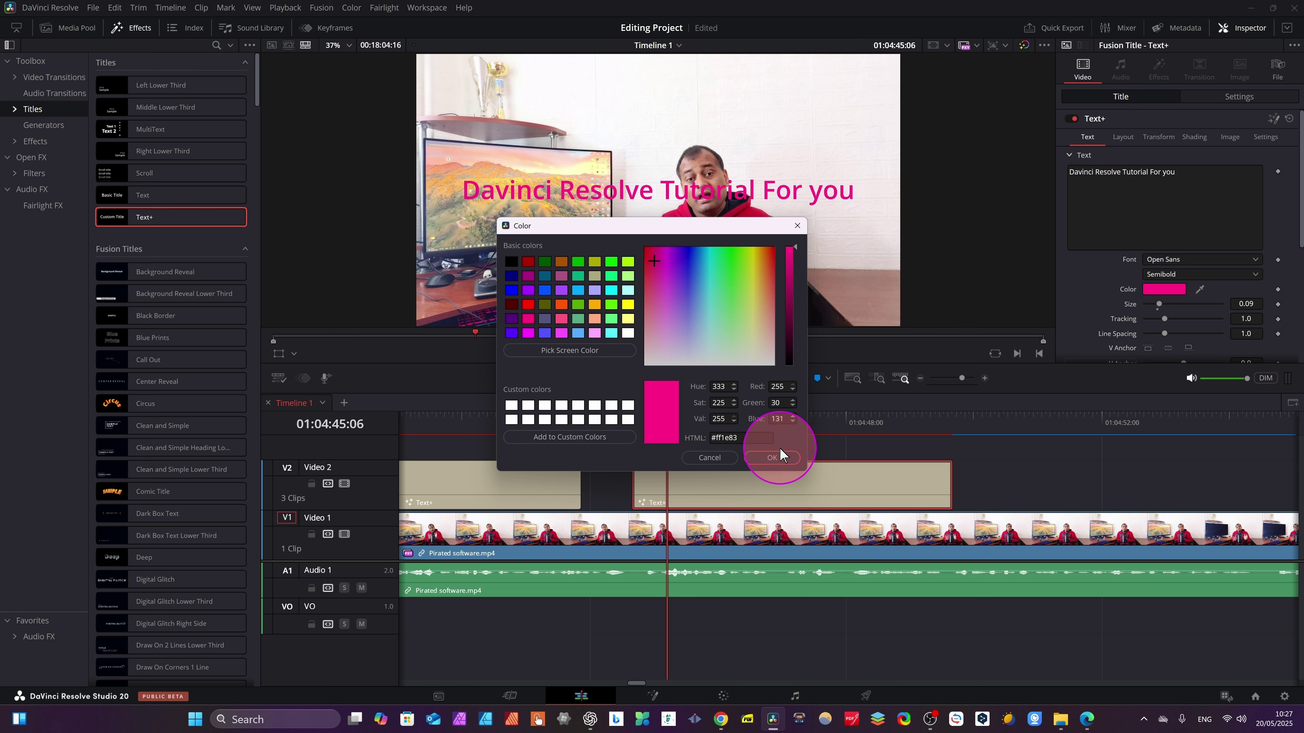
Change the tutorial title's layout type to Circle, set its Position X to 411, and play it back briefly.
left_click(1122, 134)
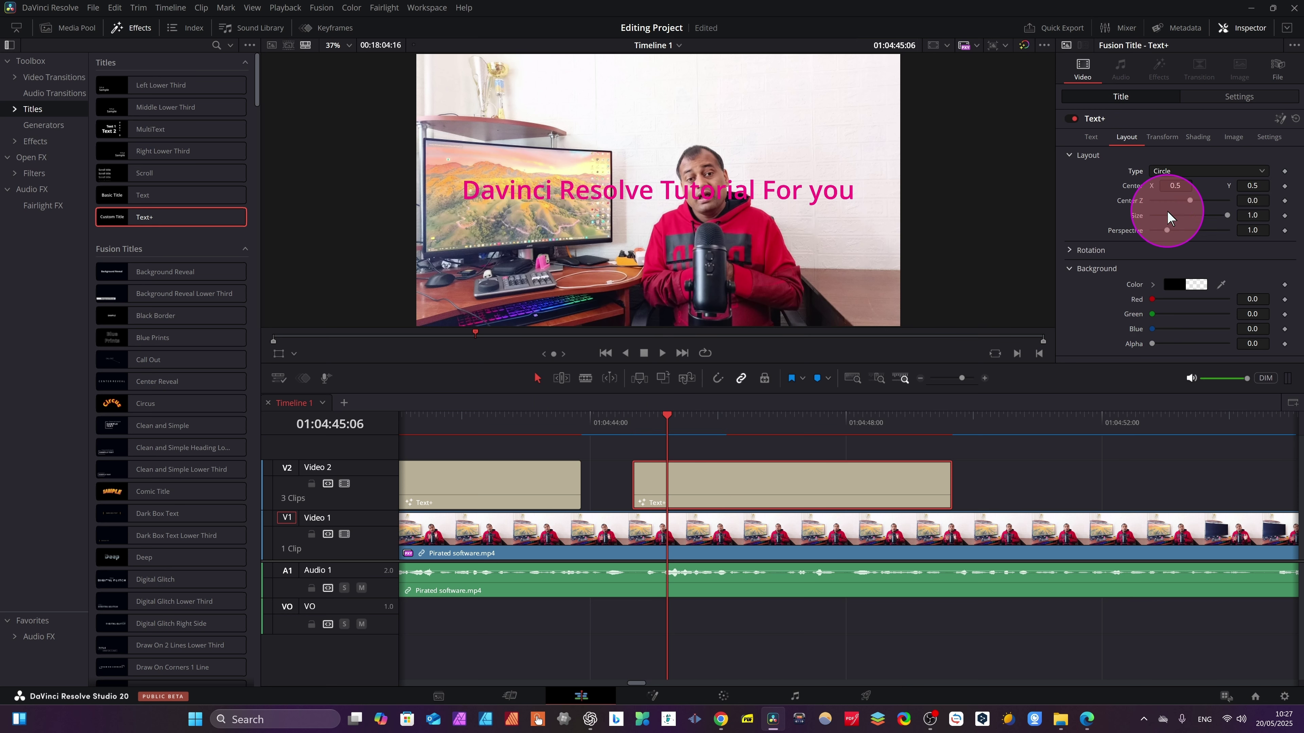
left_click(1238, 98)
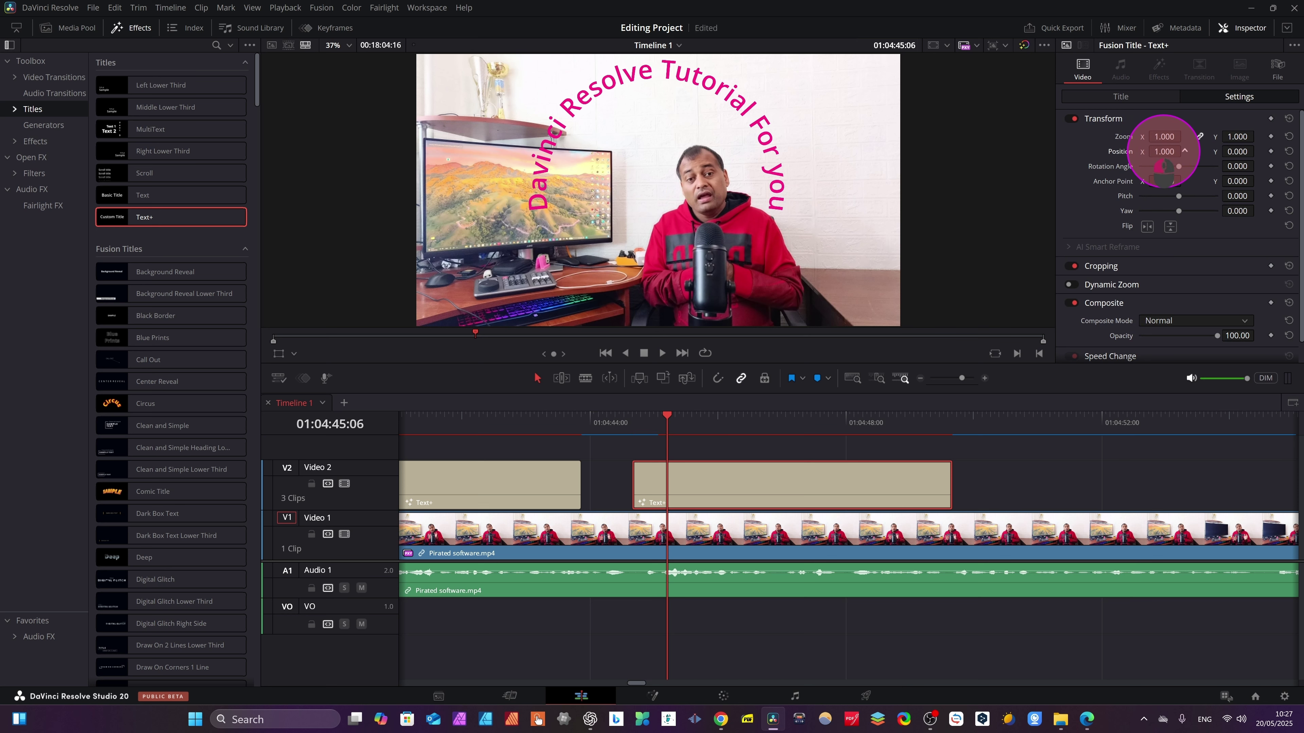
left_click_drag(1163, 151, 759, 377)
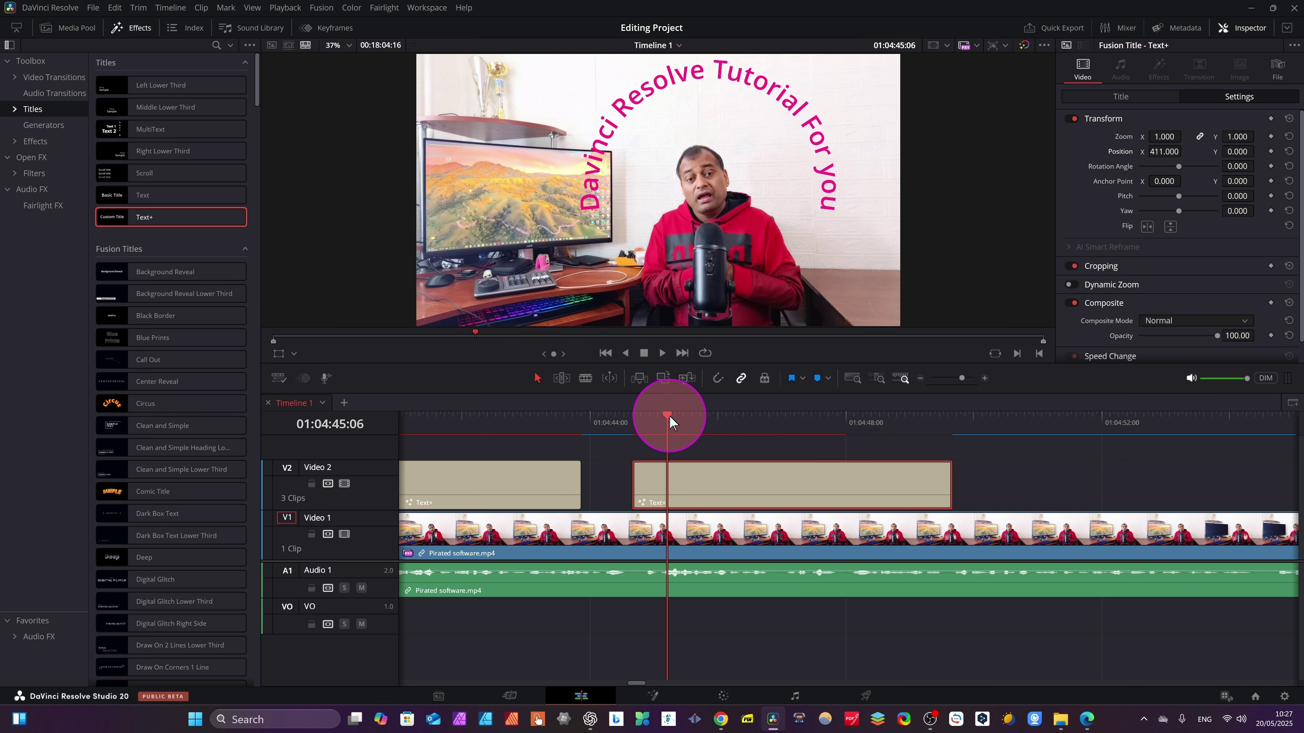
key("space")
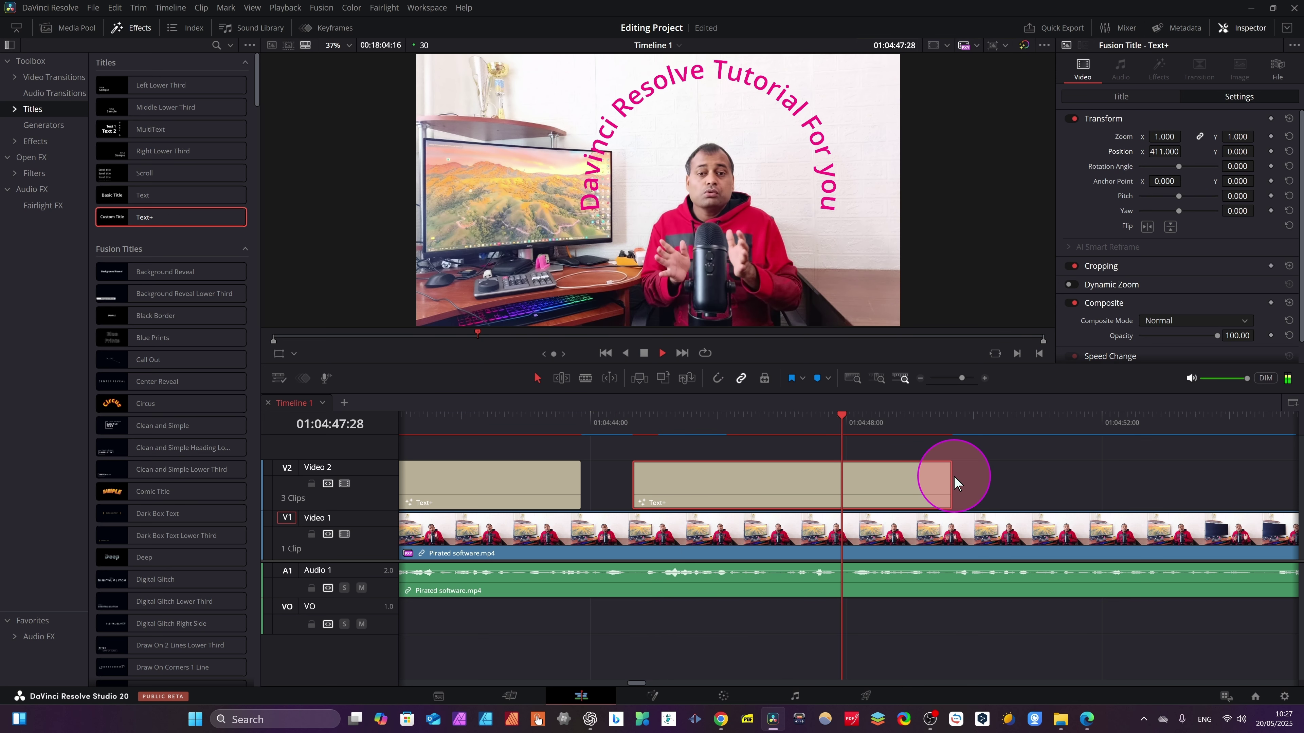
key("space")
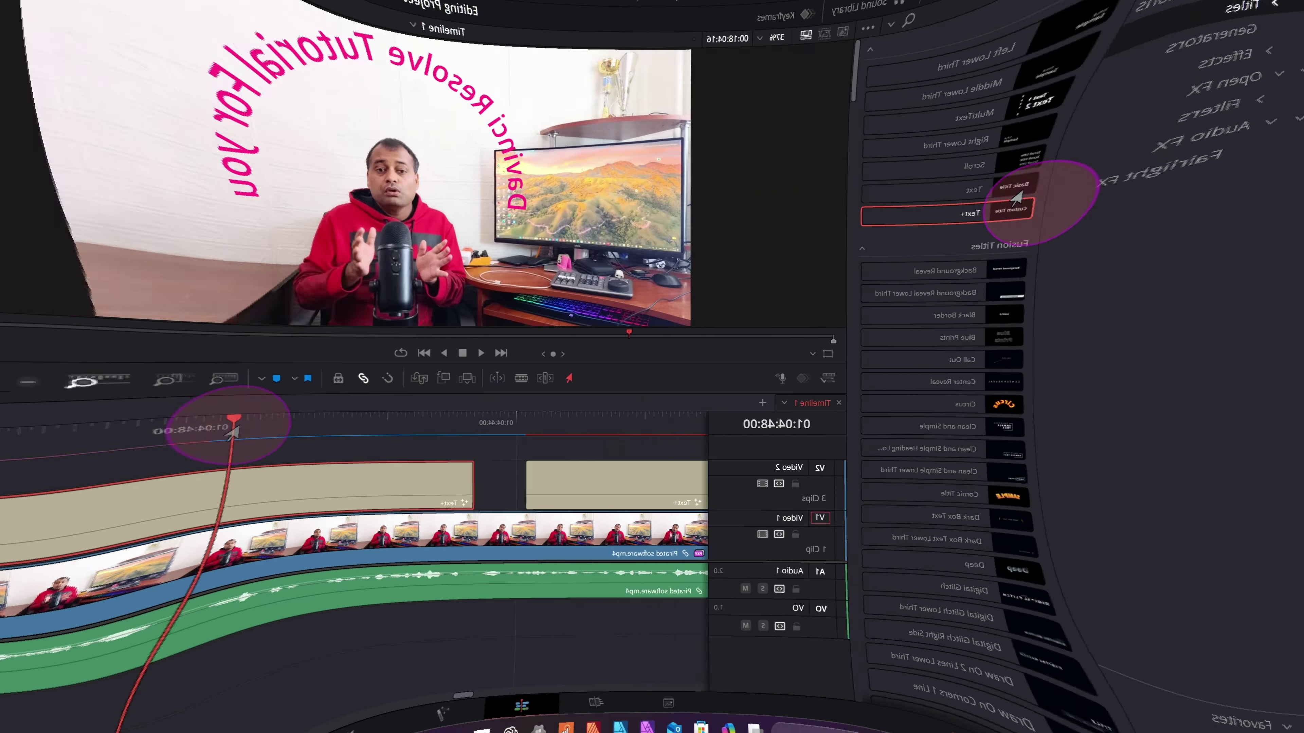
Place Affinity photo HSL.jpg from the Stock Footages bin on Video 2 at about 01:04:50, after the last Text+ clip.
left_click_drag(925, 422, 1161, 468)
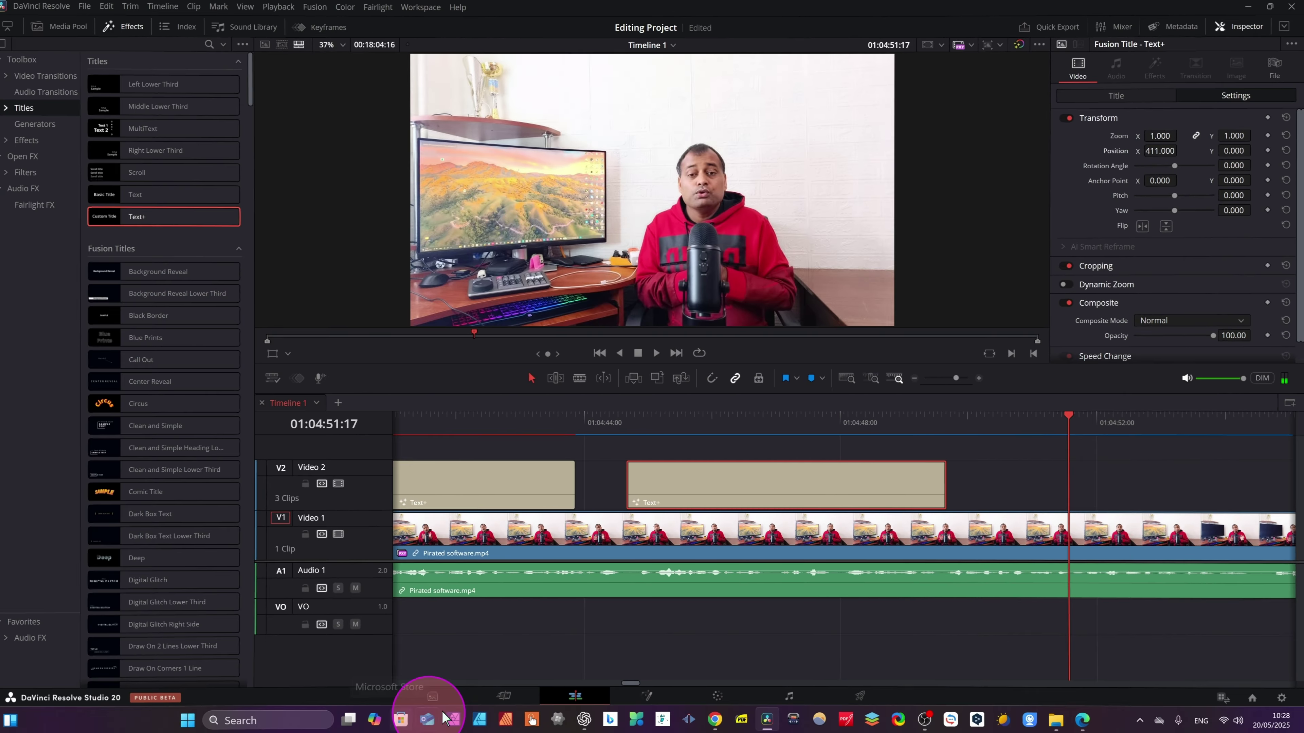
left_click_drag(431, 683, 634, 682)
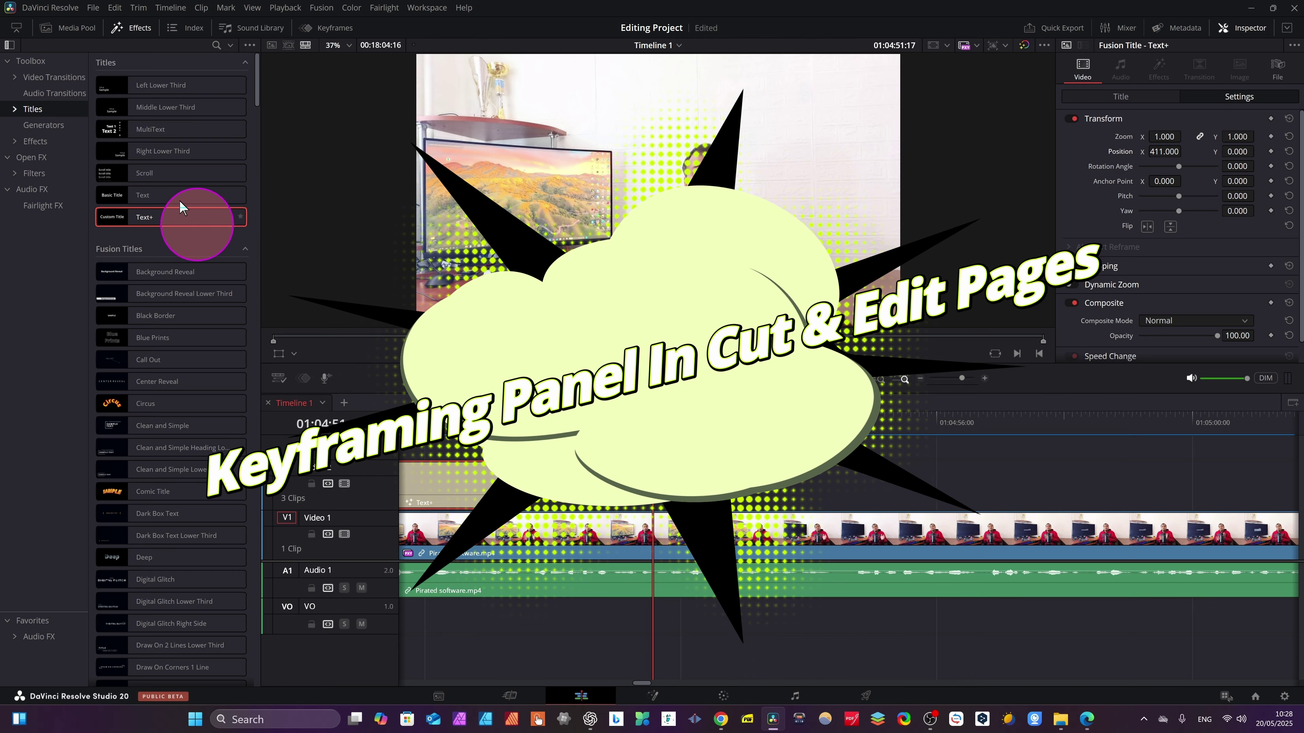
left_click(67, 28)
left_click_drag(177, 92, 591, 470)
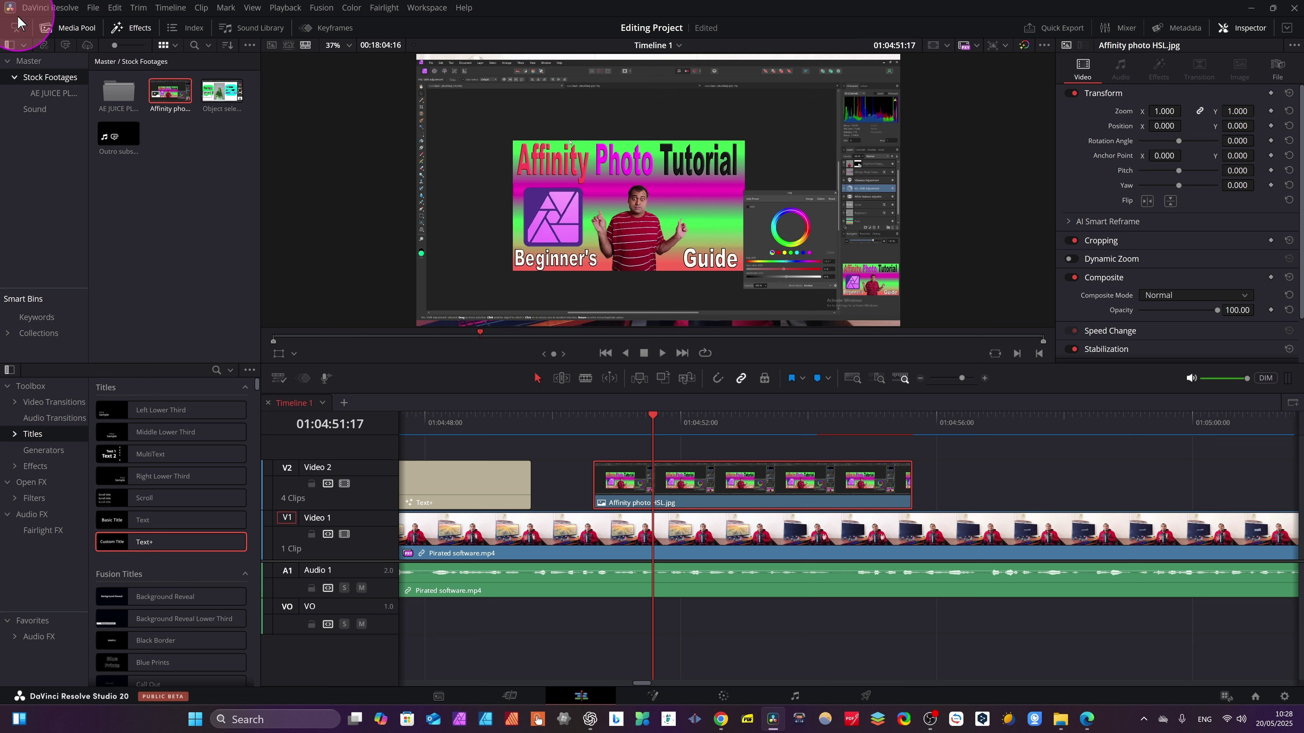
Display the keyframe editor and keyframe the image's zoom at 0.600 at 01:04:51:17 and 0.770 at 01:04:52:23.
left_click(308, 30)
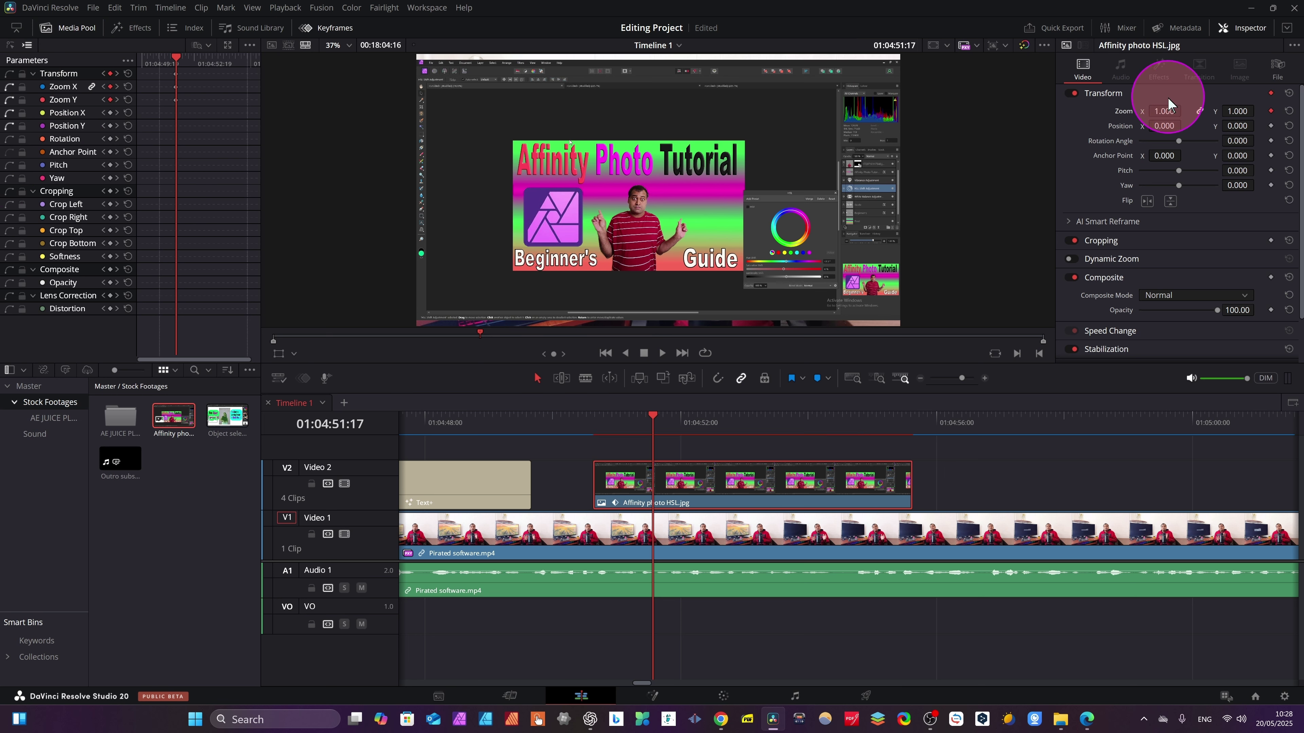
left_click_drag(1159, 110, 1136, 121)
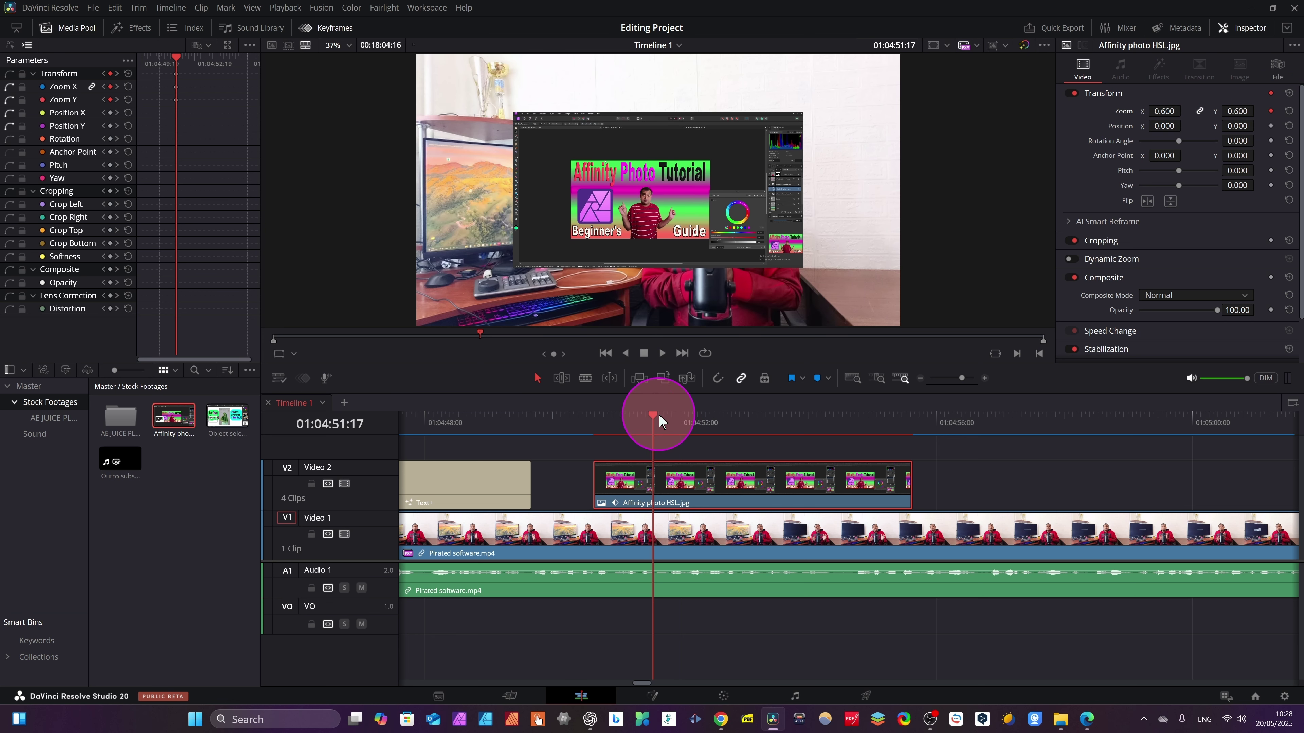
left_click_drag(650, 426, 729, 428)
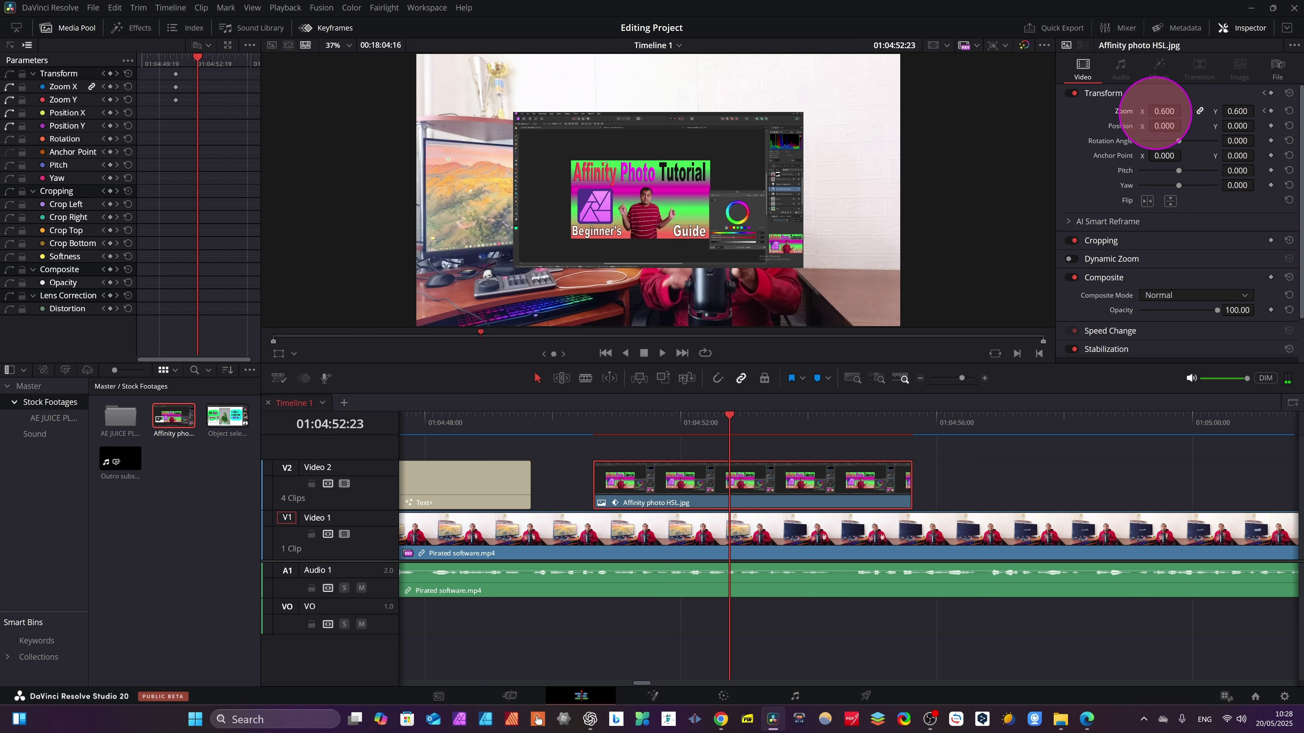
left_click_drag(1155, 112, 1165, 135)
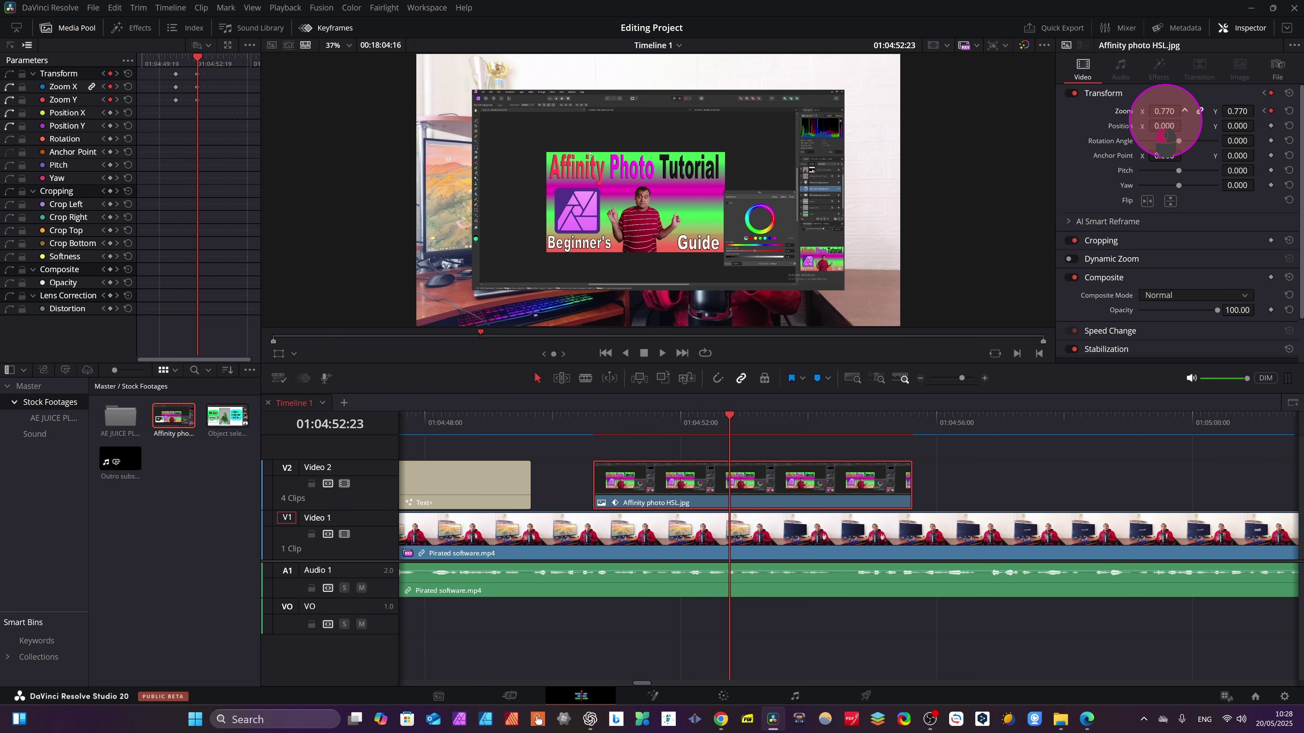
Keyframe the image's rotation from 82 degrees at 01:04:54:07 to 359.1 at about 01:04:55:00, and set its anchor point Y to 35.
left_click_drag(727, 416, 822, 437)
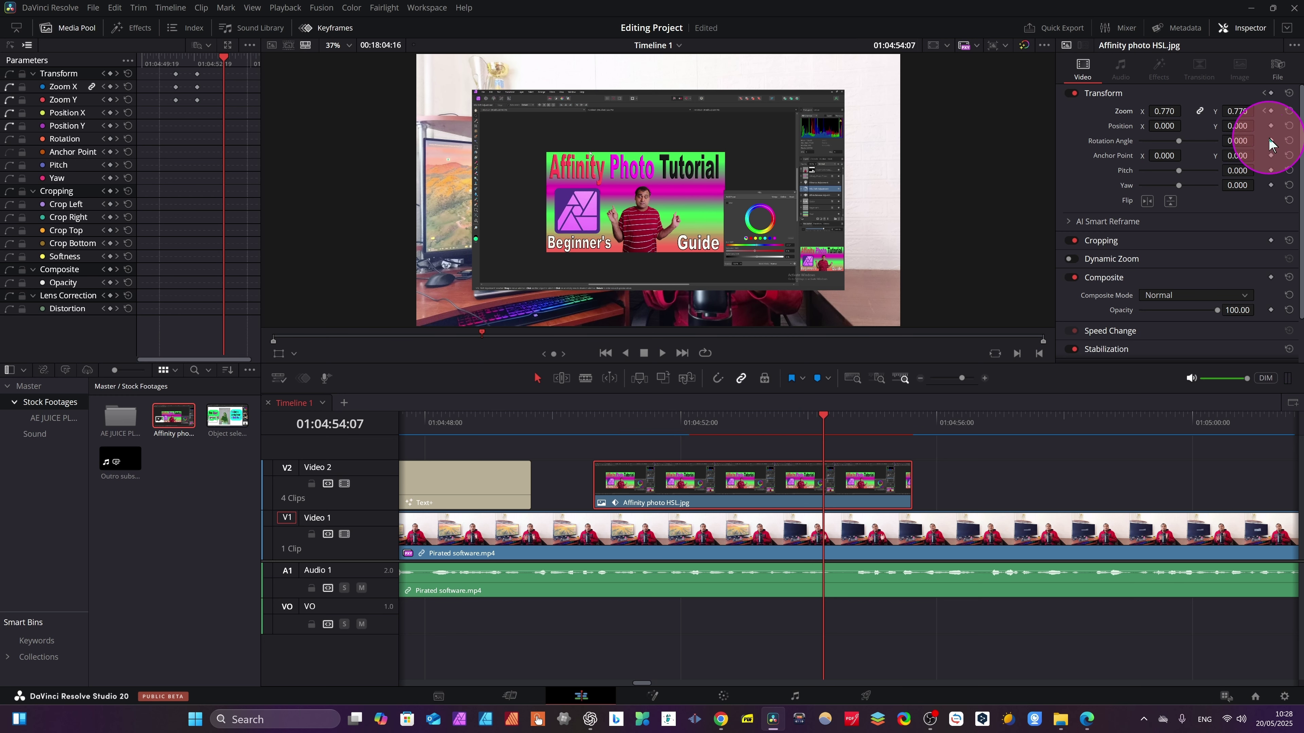
left_click_drag(1239, 140, 1001, 164)
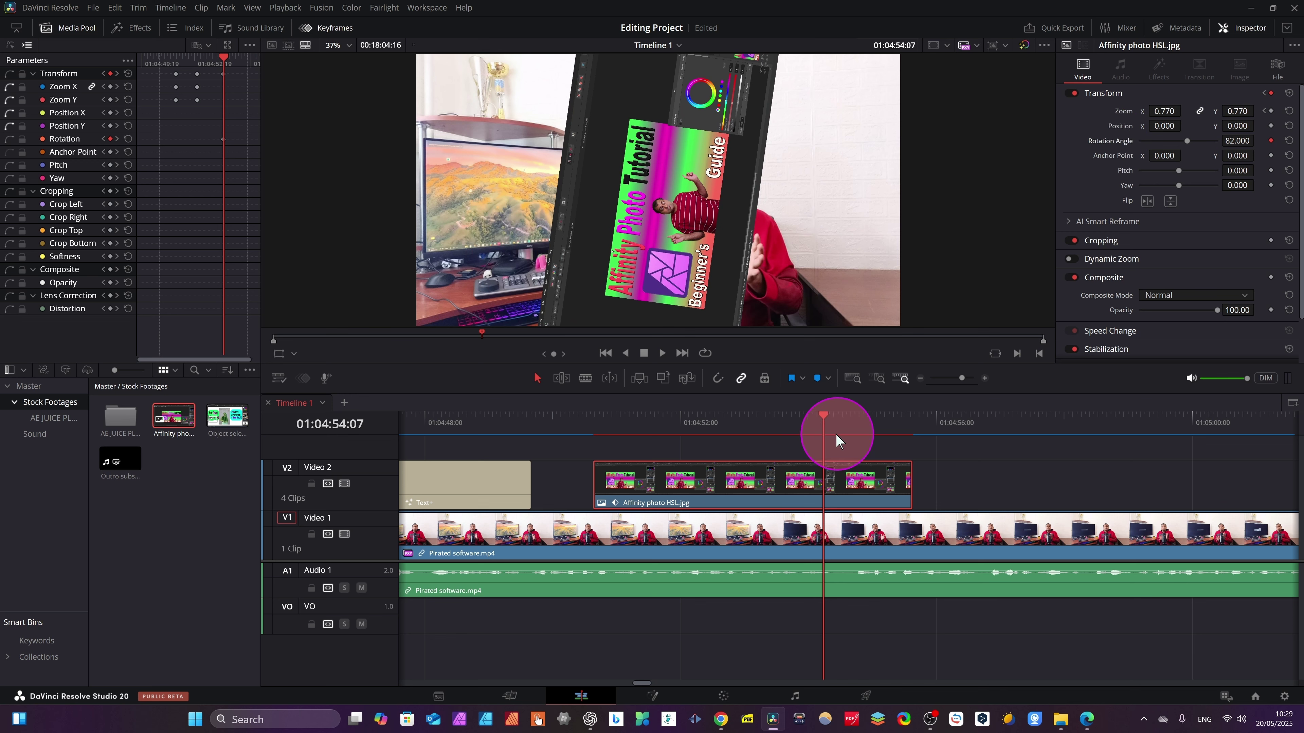
left_click_drag(823, 416, 853, 424)
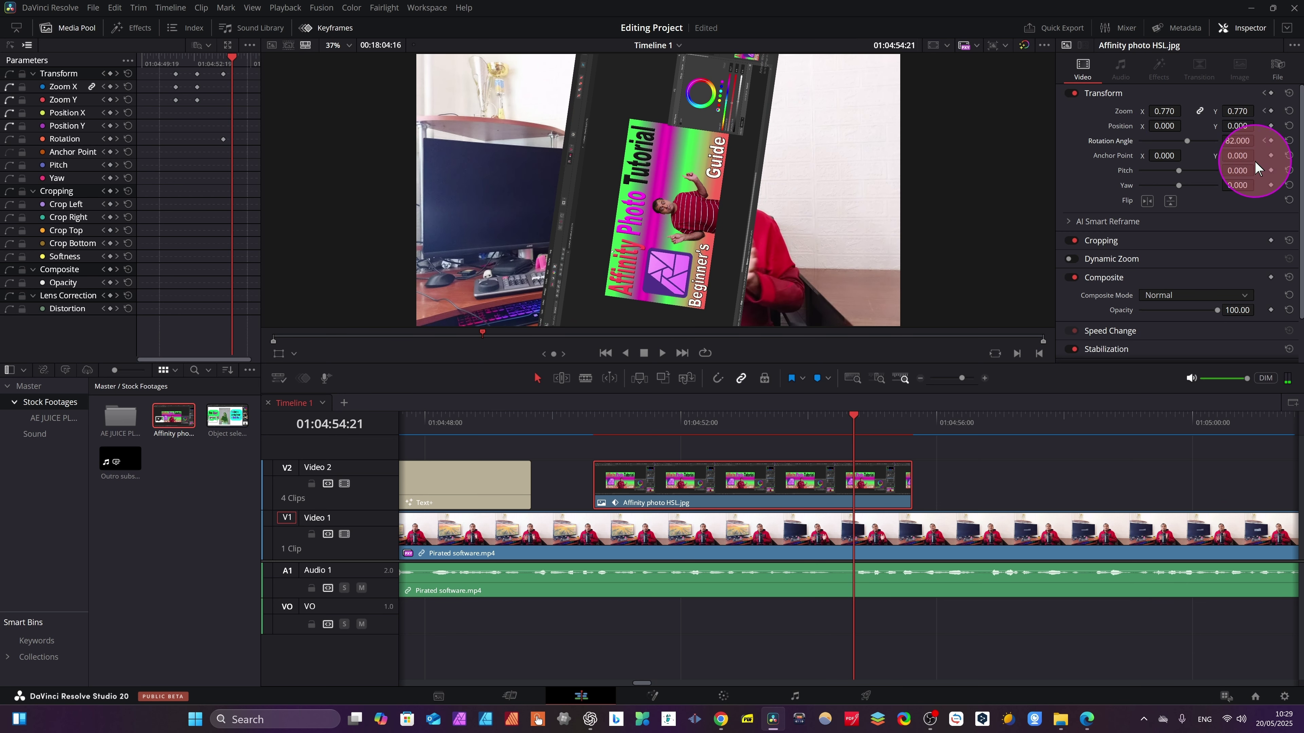
left_click_drag(1232, 140, 730, 275)
left_click_drag(850, 427, 872, 420)
left_click_drag(1227, 154, 1245, 156)
left_click_drag(1244, 142, 796, 399)
At 01:04:55:09, set the image's zoom to 0.900, Position Y to 3 and anchor point to 53, 91, and play the animation back.
left_click_drag(875, 419, 890, 420)
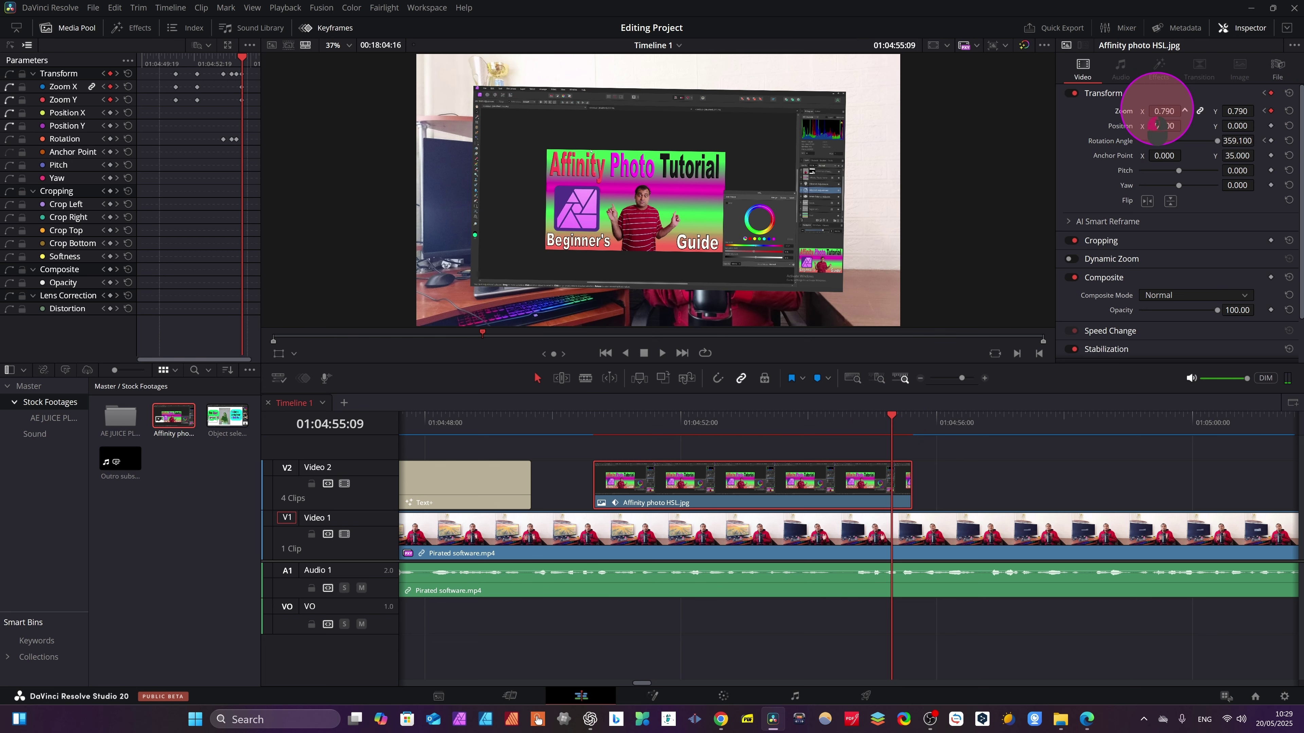
left_click_drag(1158, 127, 1163, 126)
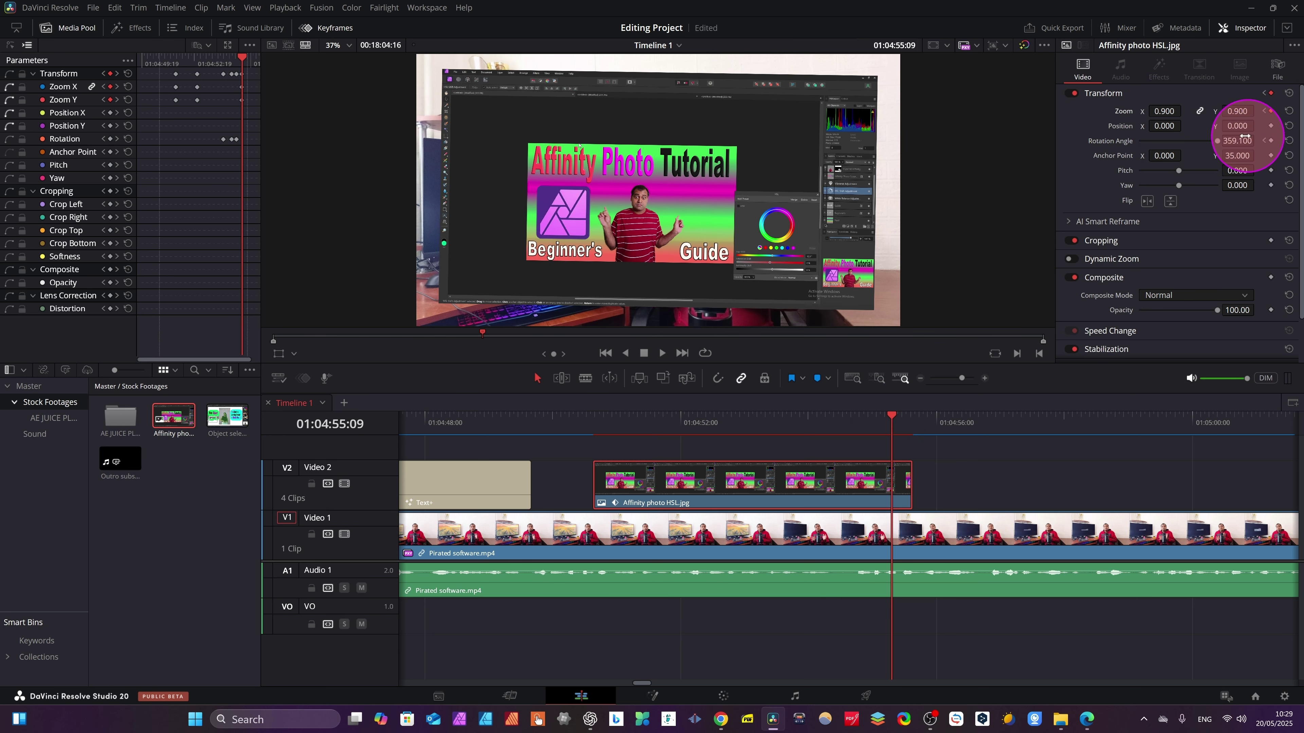
left_click_drag(1166, 156, 1156, 162)
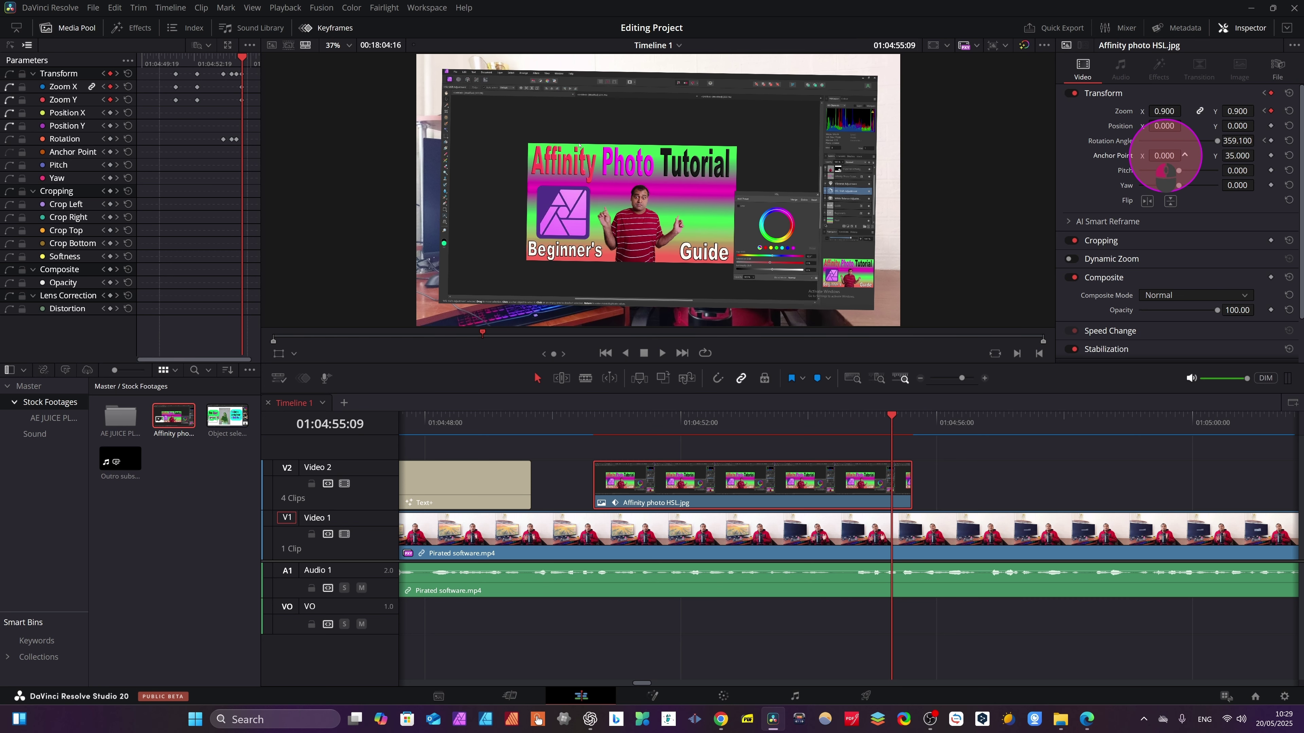
left_click_drag(890, 421, 605, 437)
key("space")
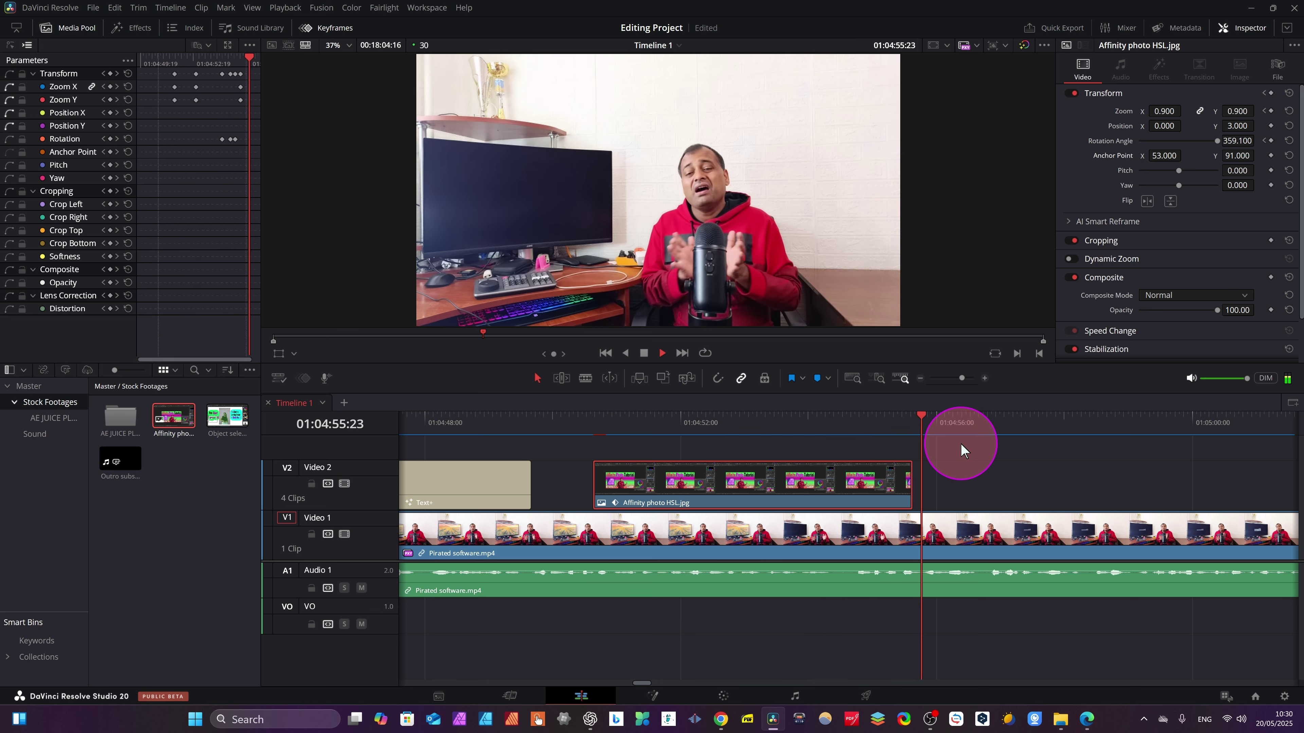
Switch the keyframe editor to curve view and lower the image's zoom keyframe at 01:04:51:17 to 0.521.
left_click_drag(960, 450, 698, 436)
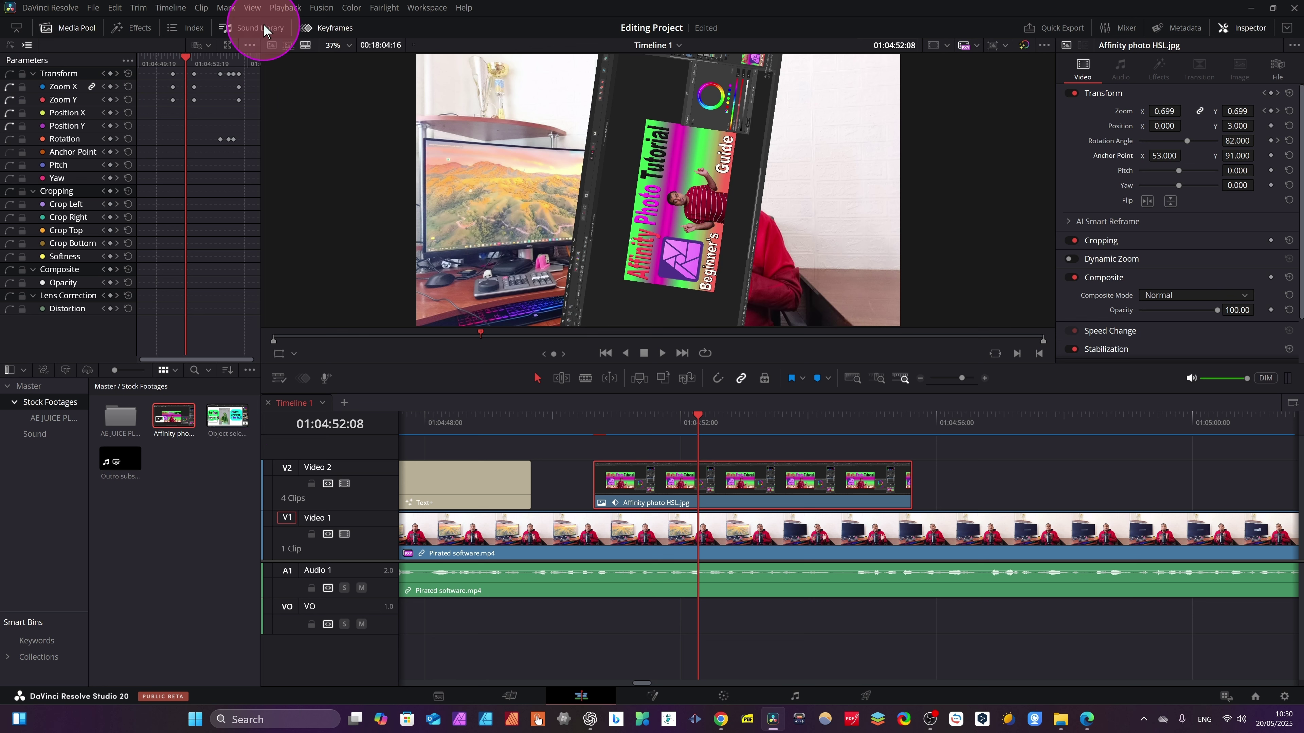
left_click(306, 29)
left_click(308, 29)
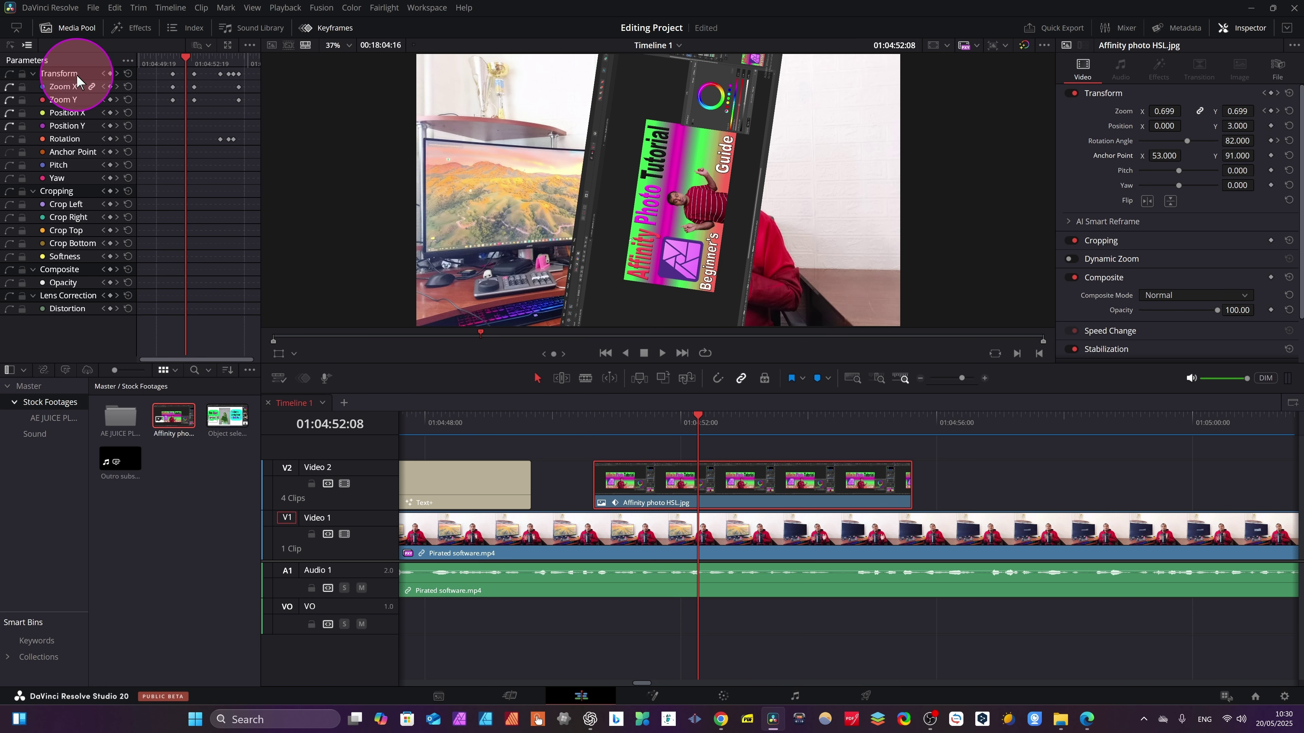
left_click(172, 74)
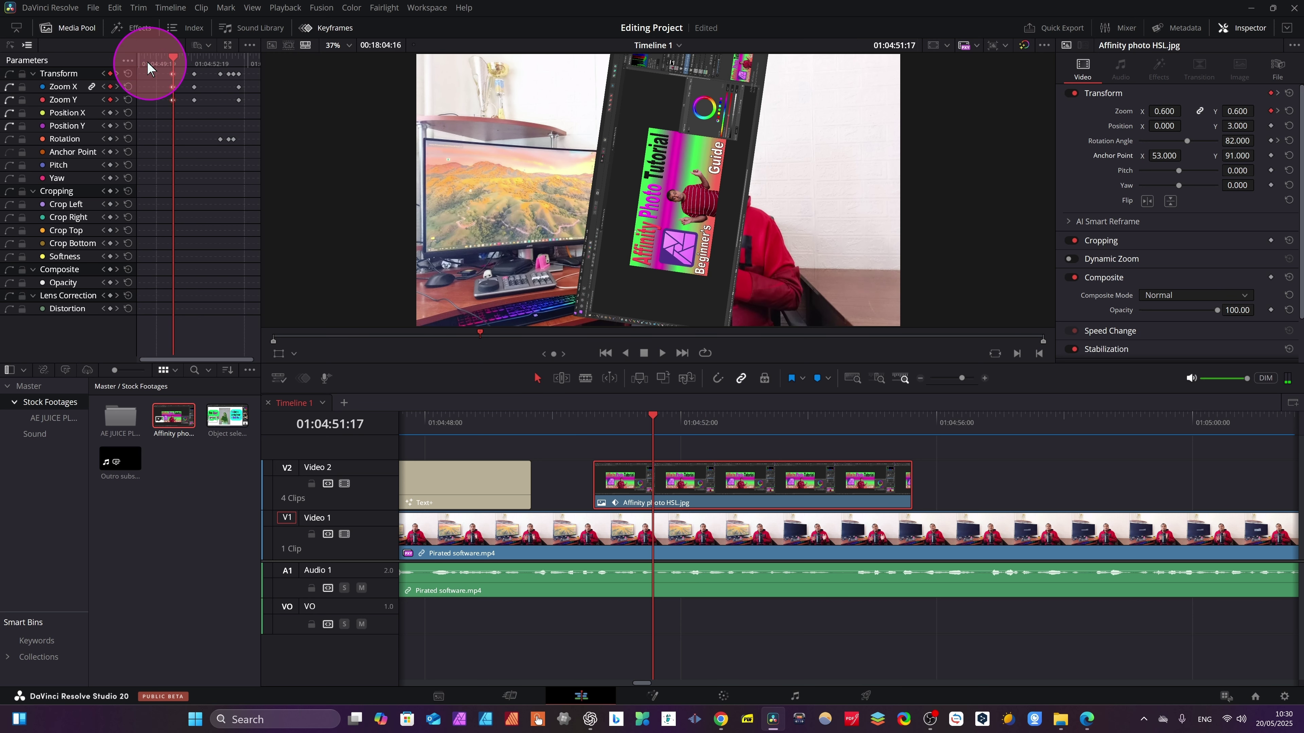
left_click(11, 46)
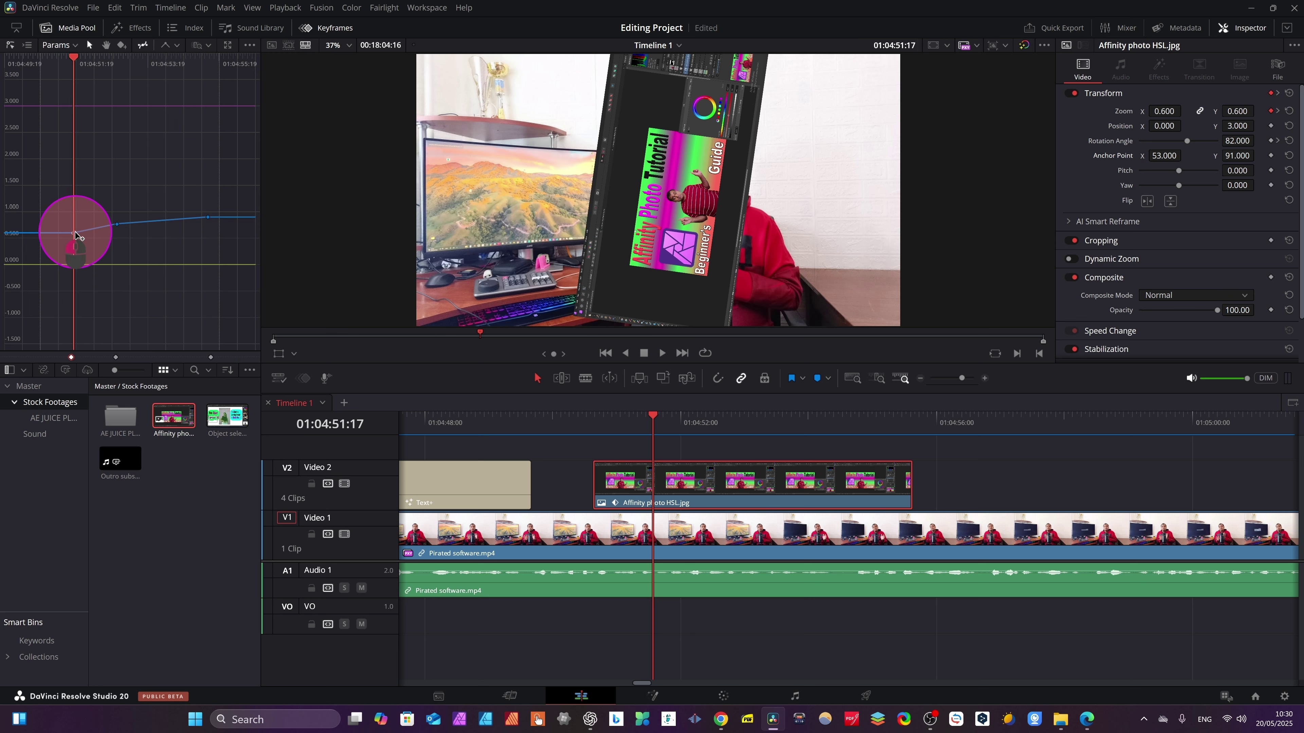
left_click_drag(76, 235, 77, 237)
left_click(173, 113)
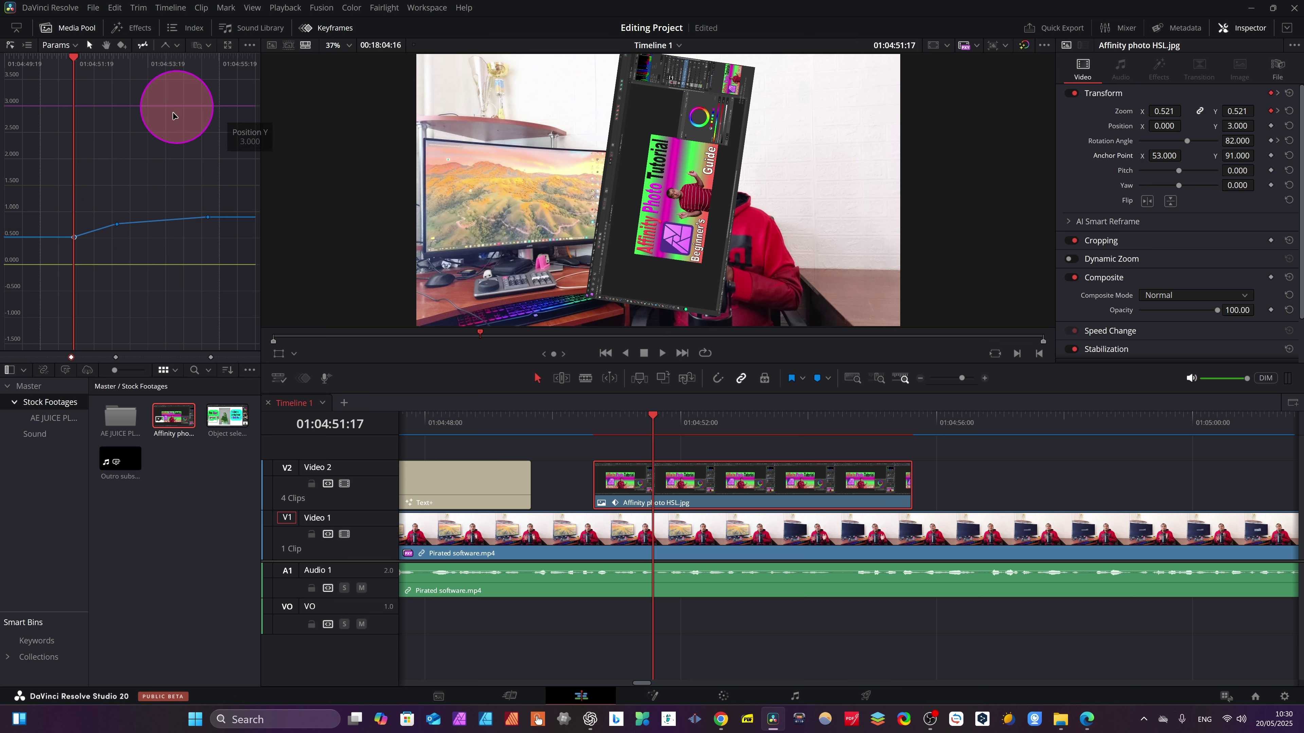
Move the second zoom keyframe slightly later at about 0.55, raise the last one to 0.959, and preview the image at 01:04:55:09.
left_click(115, 358)
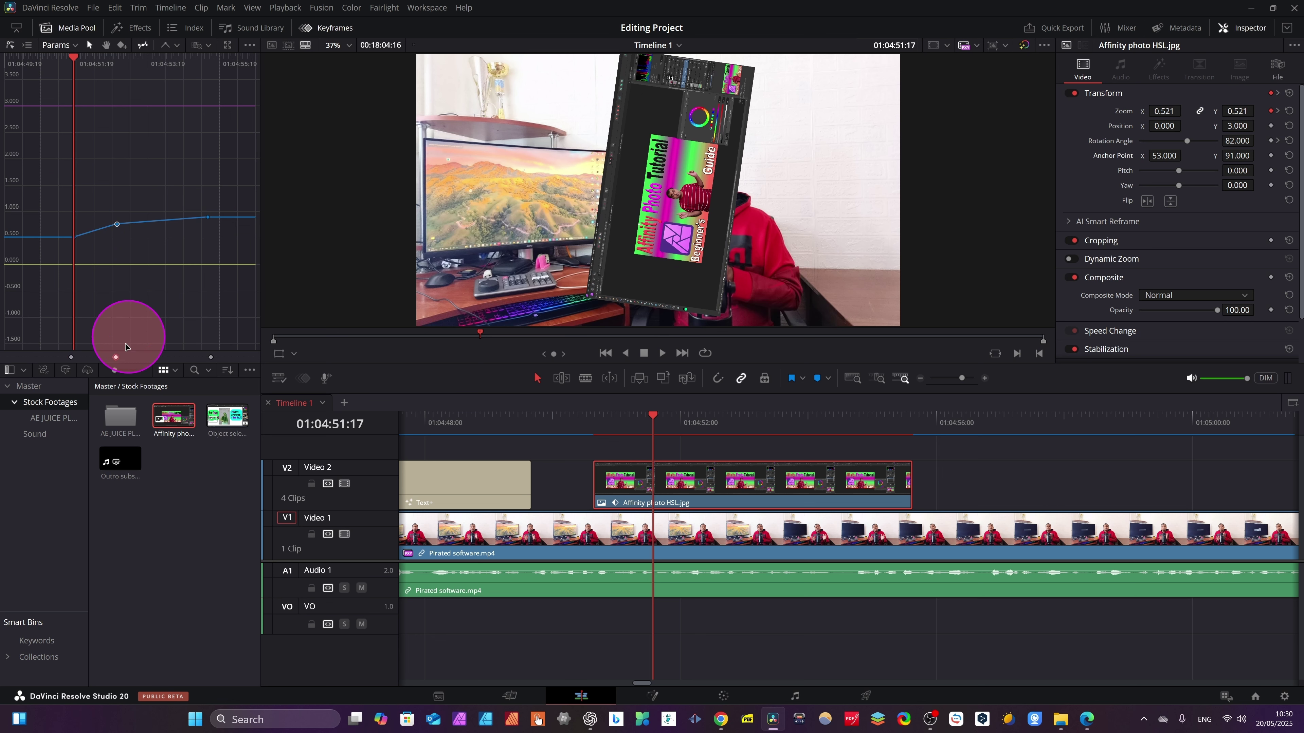
left_click(117, 225)
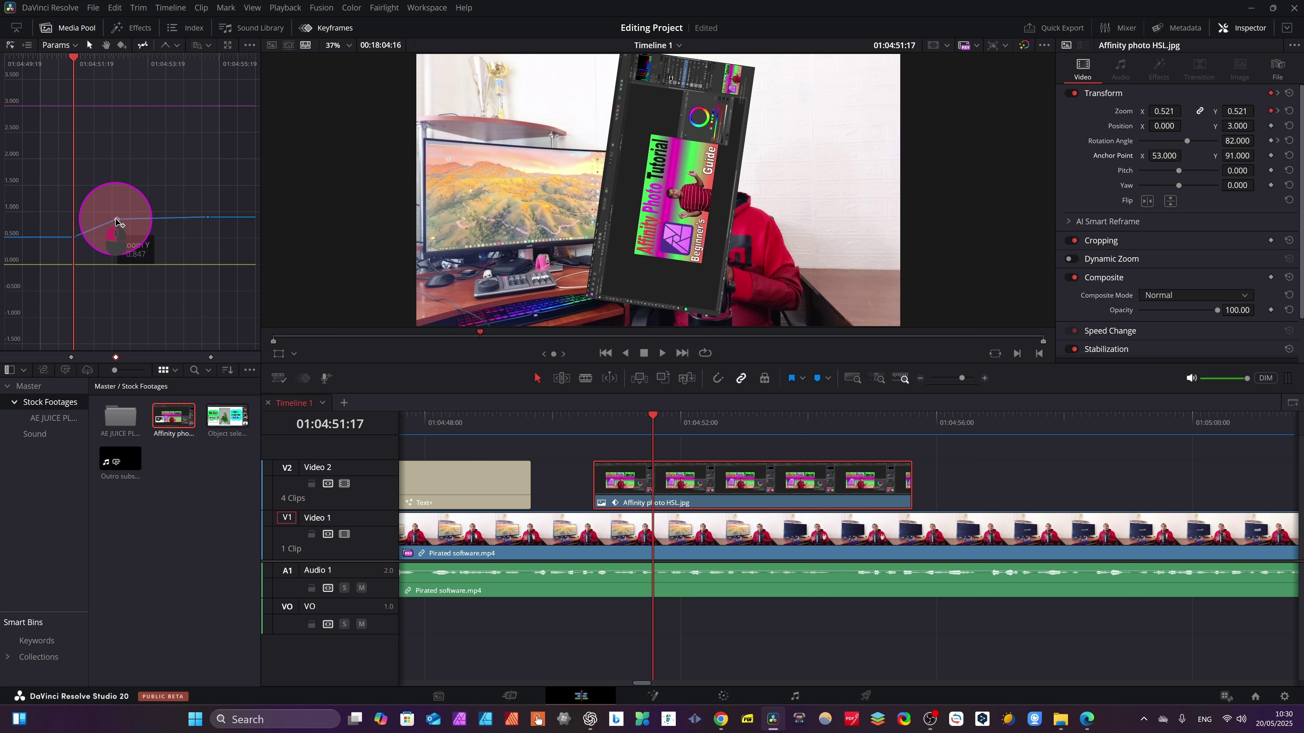
mouse_move(117, 222)
left_mouse_down()
mouse_move(117, 186)
mouse_move(137, 264)
mouse_move(131, 235)
left_mouse_up()
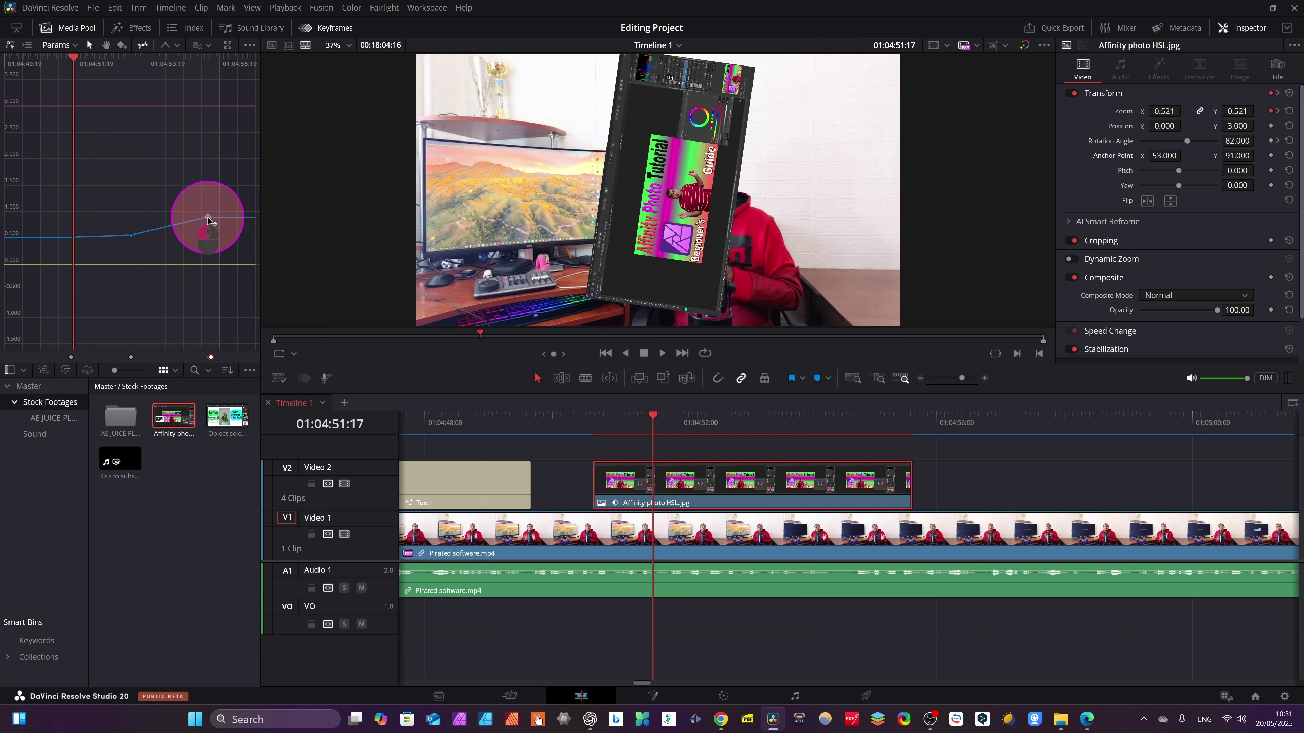
mouse_move(208, 219)
left_mouse_down()
mouse_move(216, 237)
mouse_move(209, 214)
left_mouse_up()
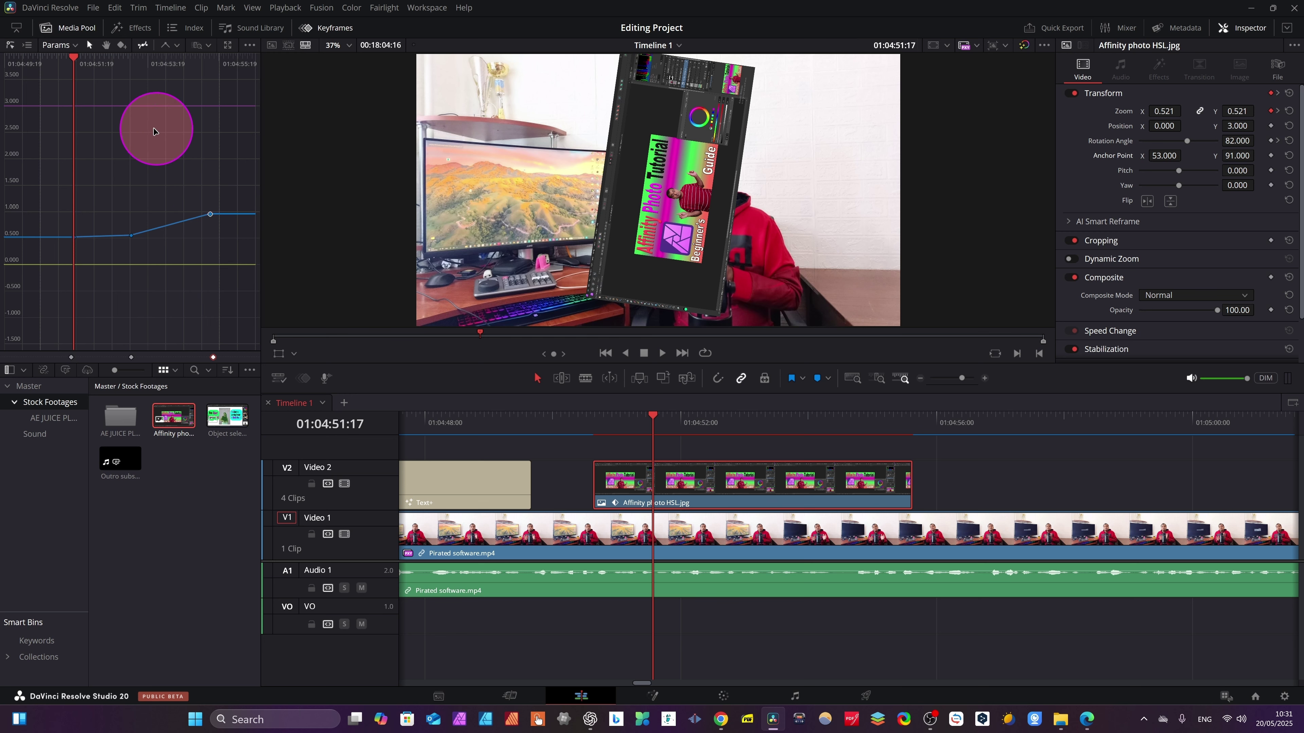
left_click_drag(73, 58, 208, 107)
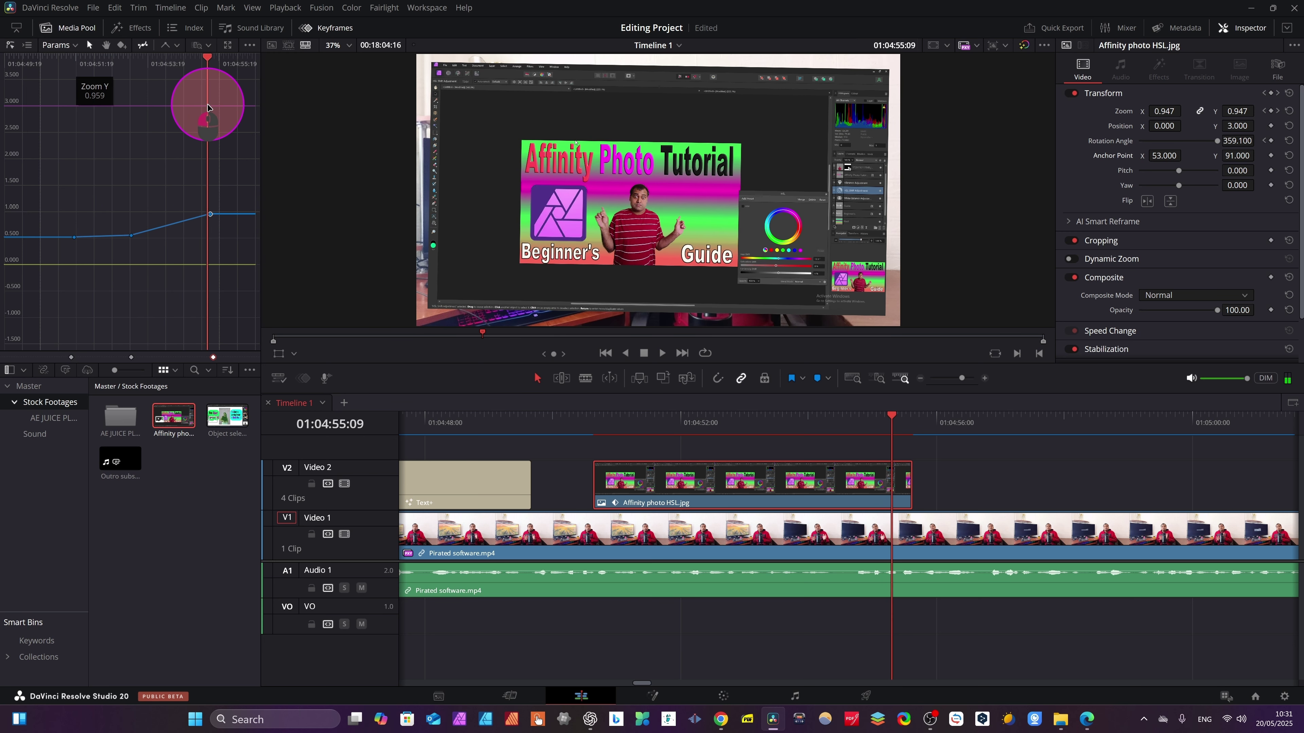
left_click(211, 229)
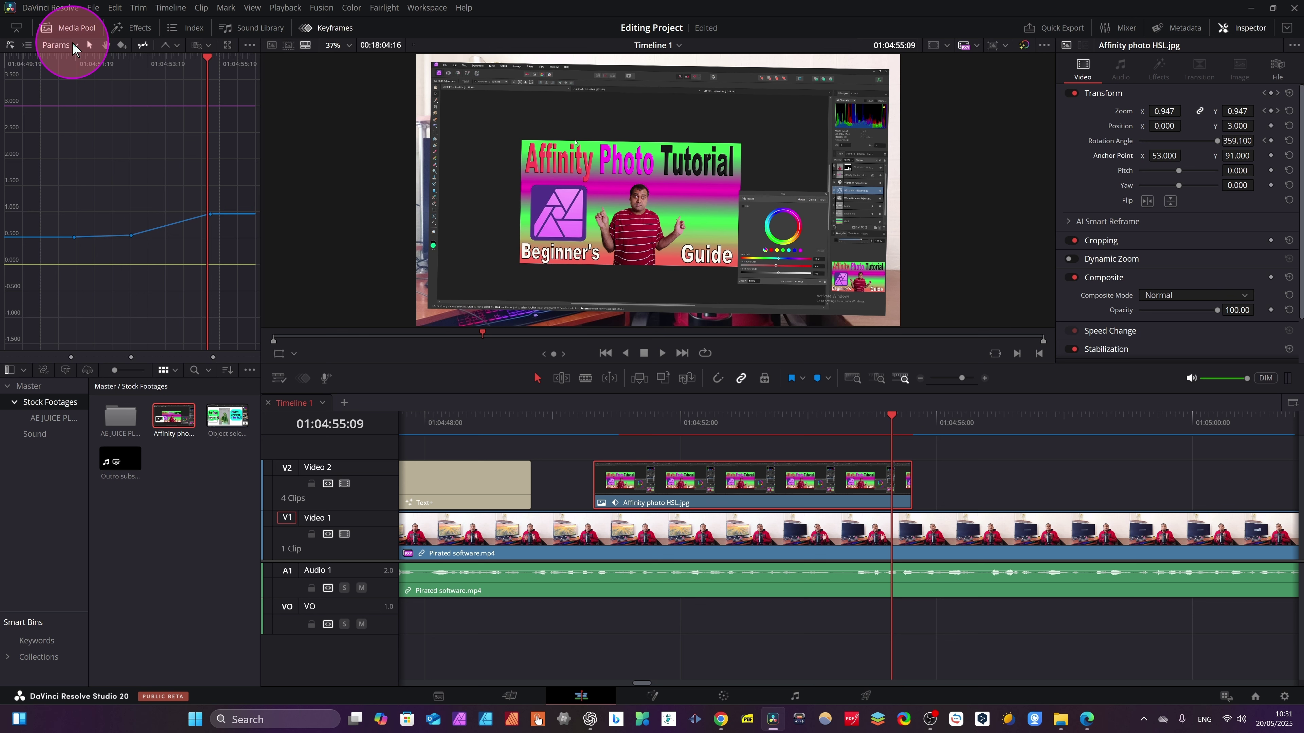
Detach the keyframe editor into a floating window, make it taller and wider, and reposition it over the viewer area.
left_click(228, 45)
left_click_drag(540, 204, 162, 150)
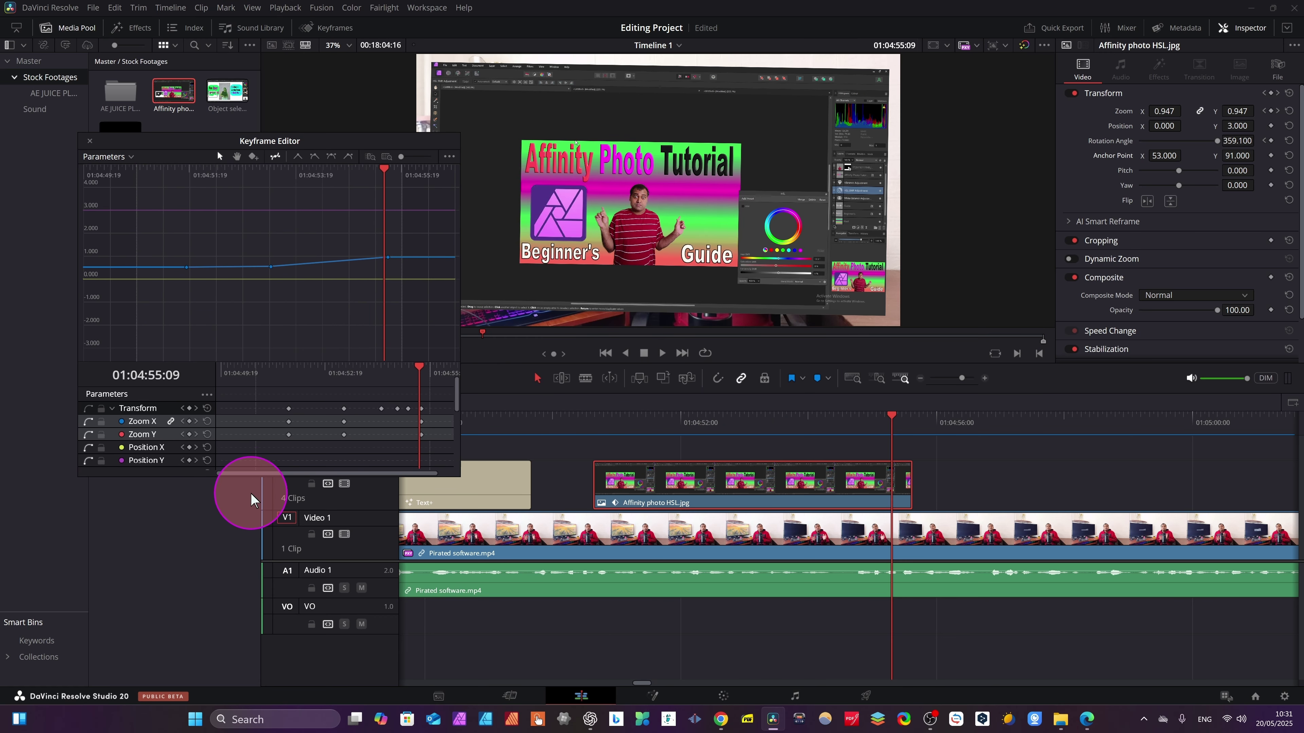
left_click_drag(251, 474, 257, 559)
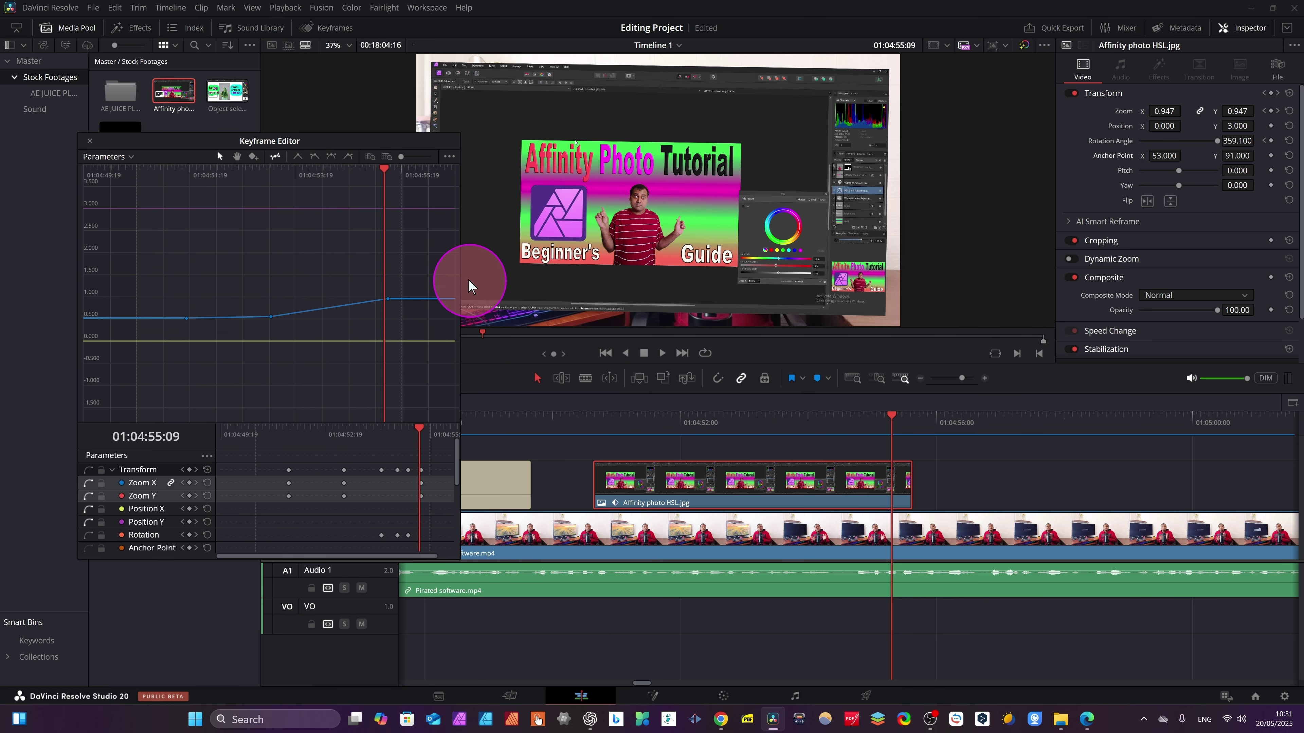
left_click_drag(458, 276, 873, 312)
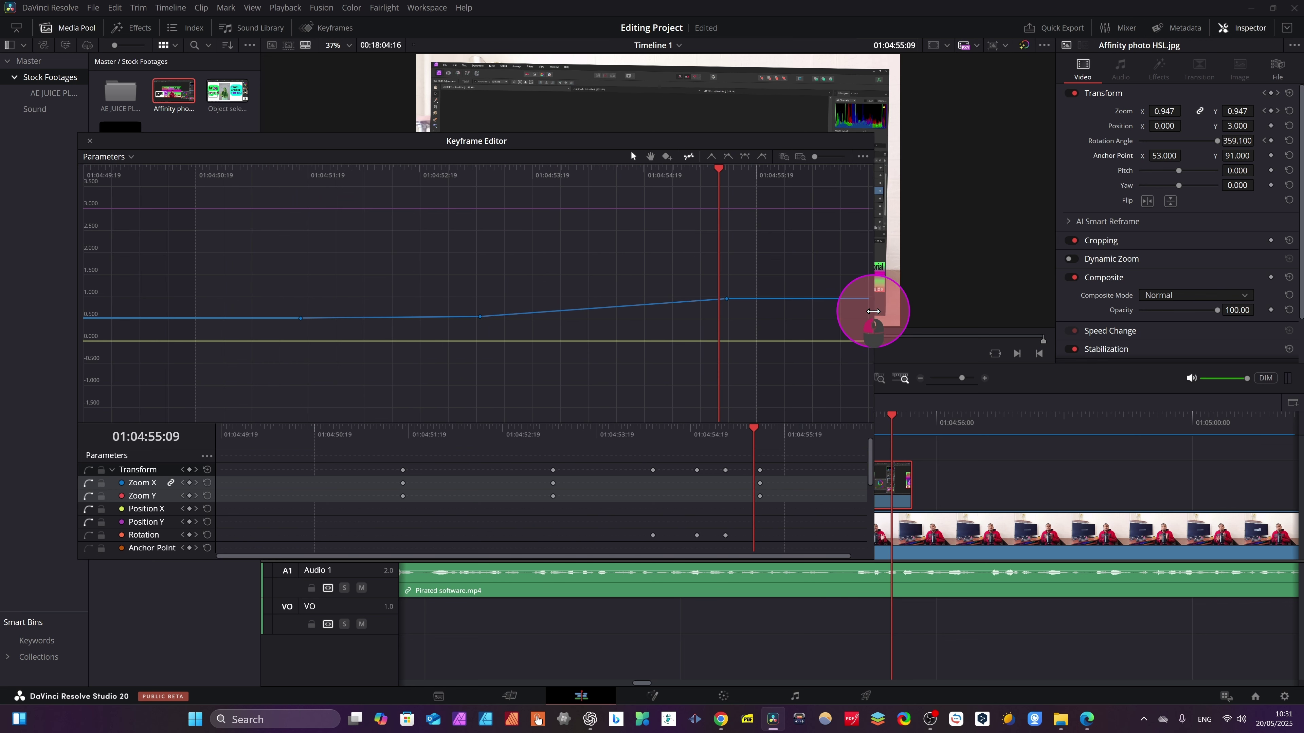
left_click_drag(476, 154, 324, 126)
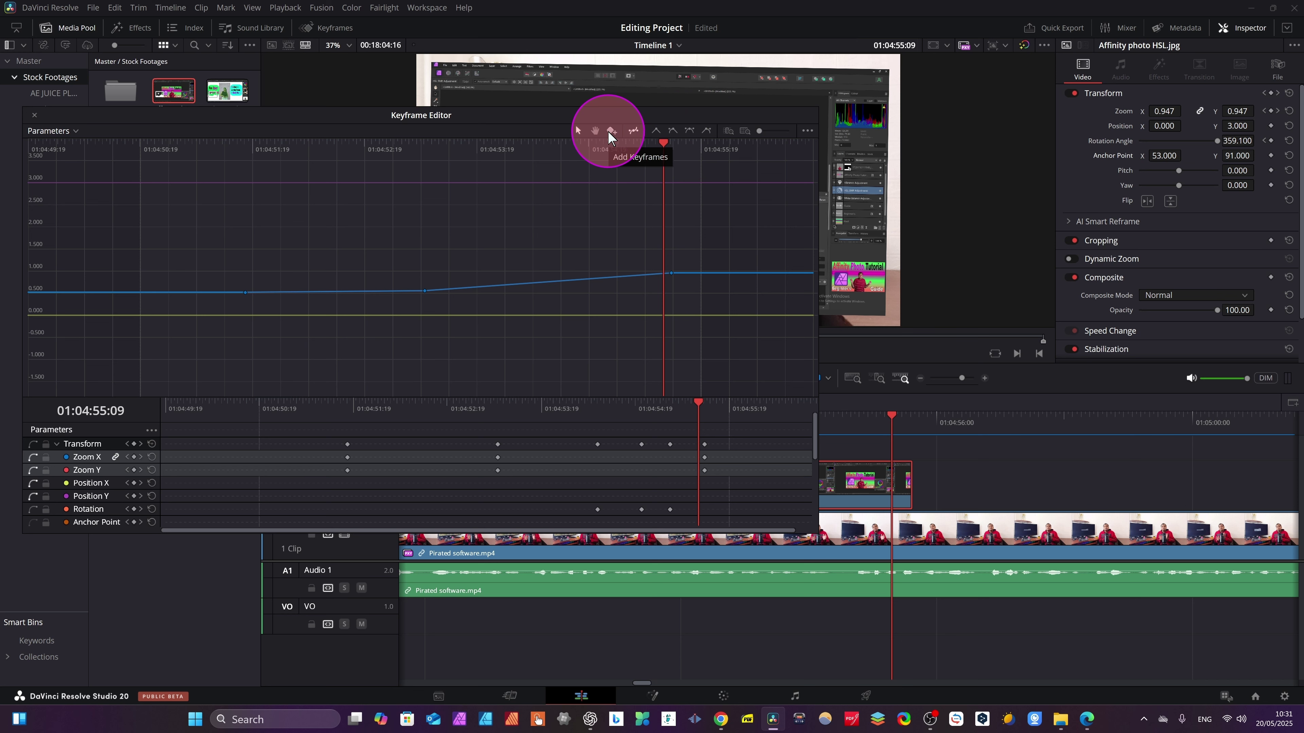
Add two closely spaced keyframes on the zoom curve just after 01:04:54:06, at about 0.55 and 1.2.
left_click_drag(670, 145, 540, 182)
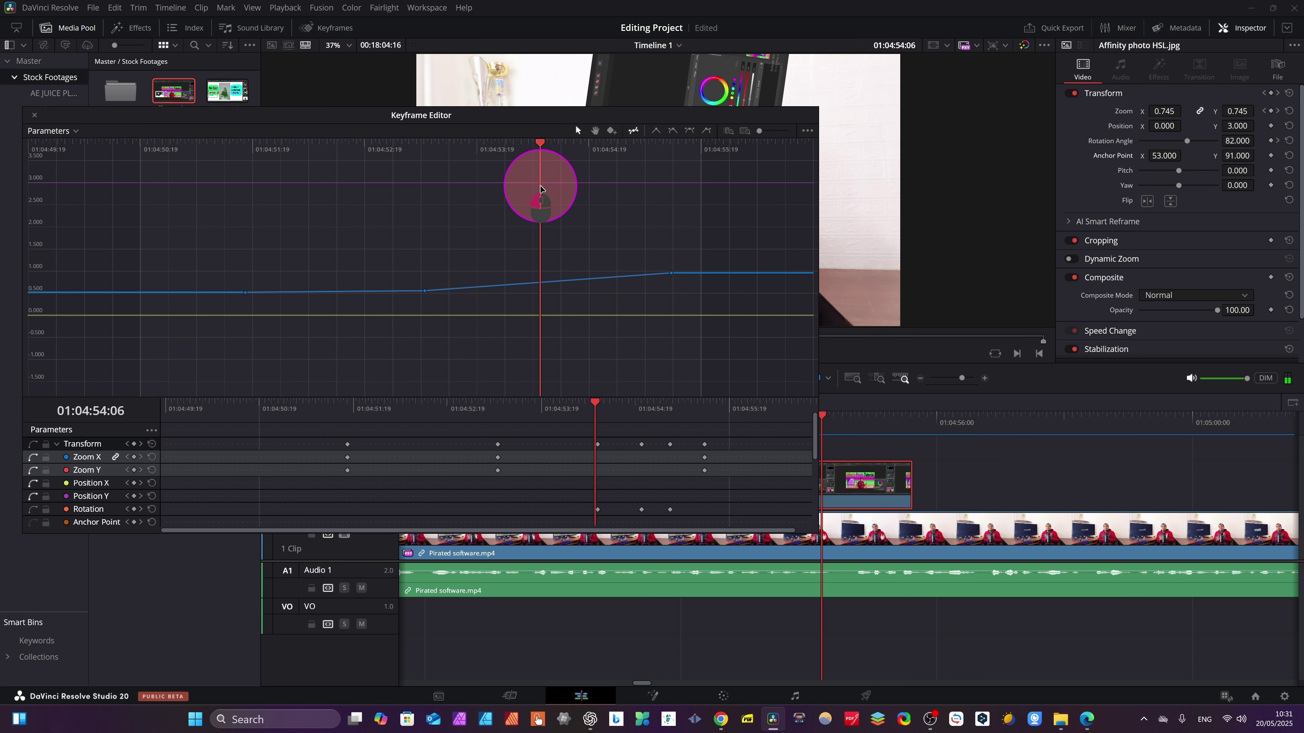
left_click(611, 131)
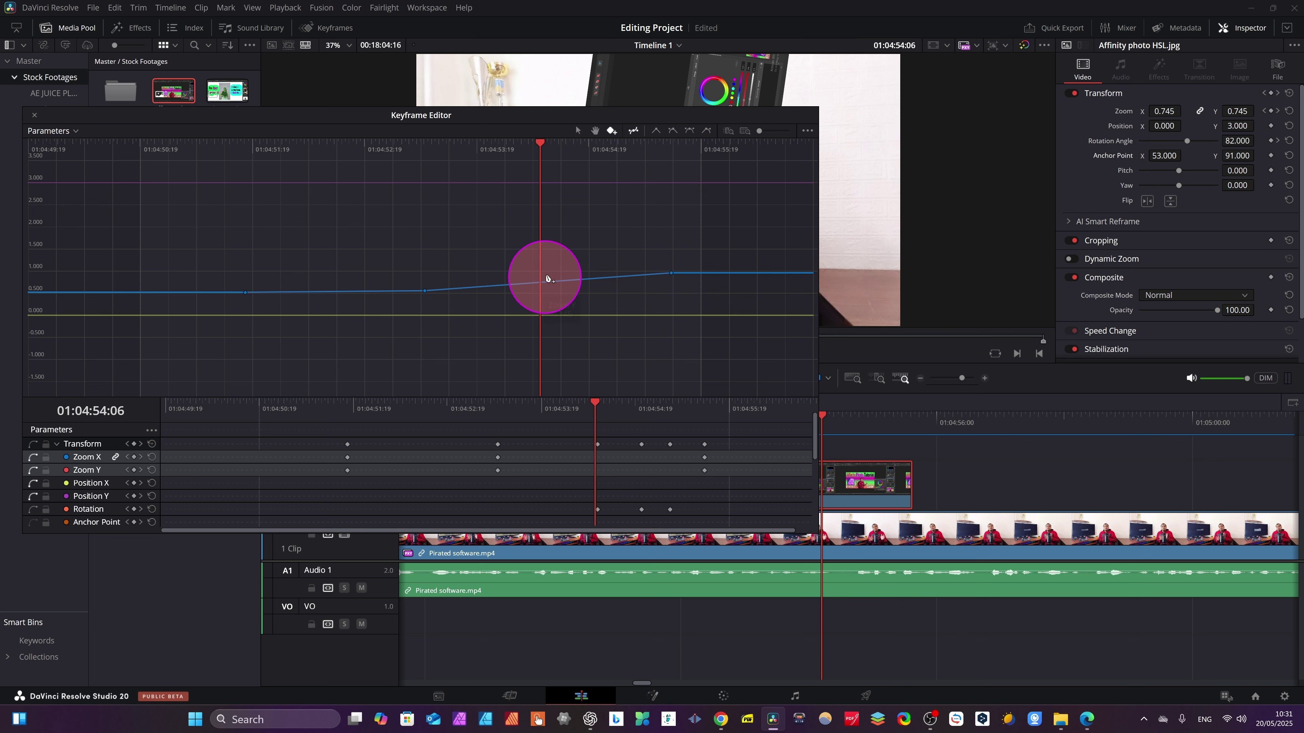
mouse_move(548, 286)
left_mouse_down()
mouse_move(552, 329)
mouse_move(541, 291)
left_mouse_up()
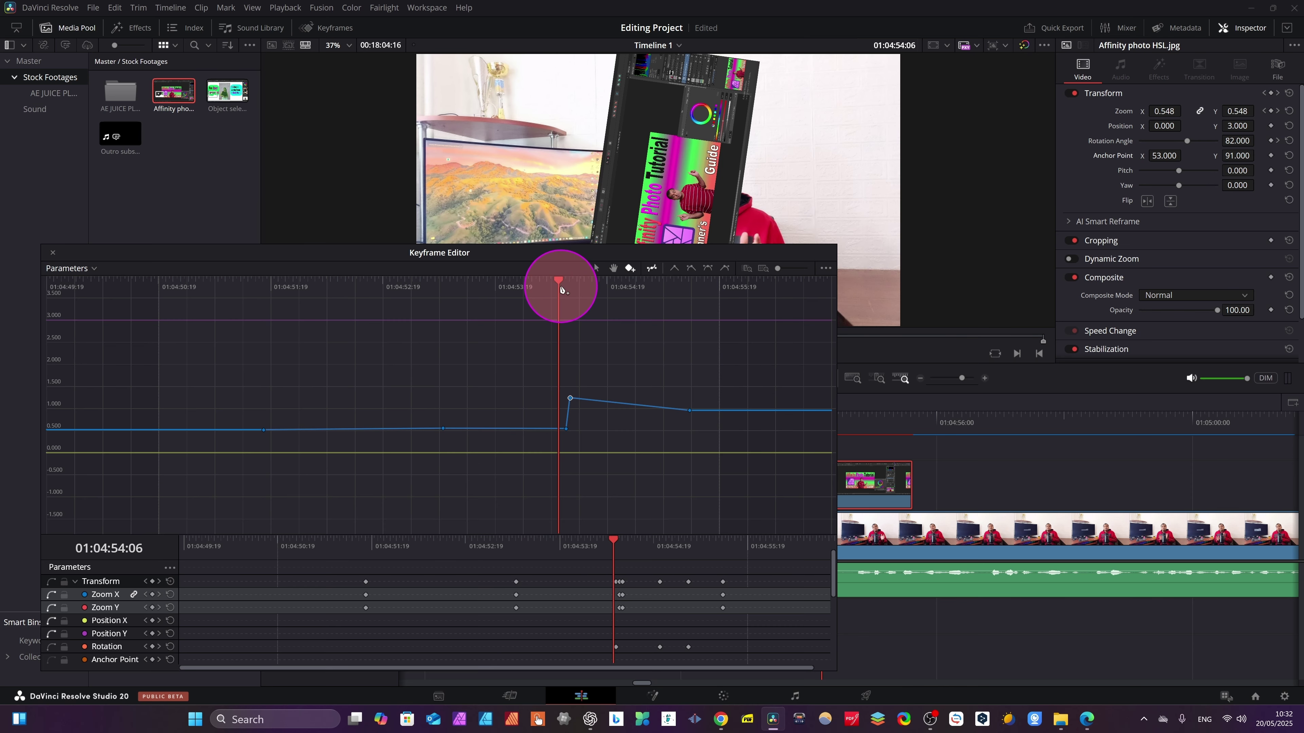
Add a zoom keyframe at 01:04:50:23 and keyframe the image's Position X, raising it to about 0.916 at 01:04:50:19.
left_click_drag(559, 288, 161, 454)
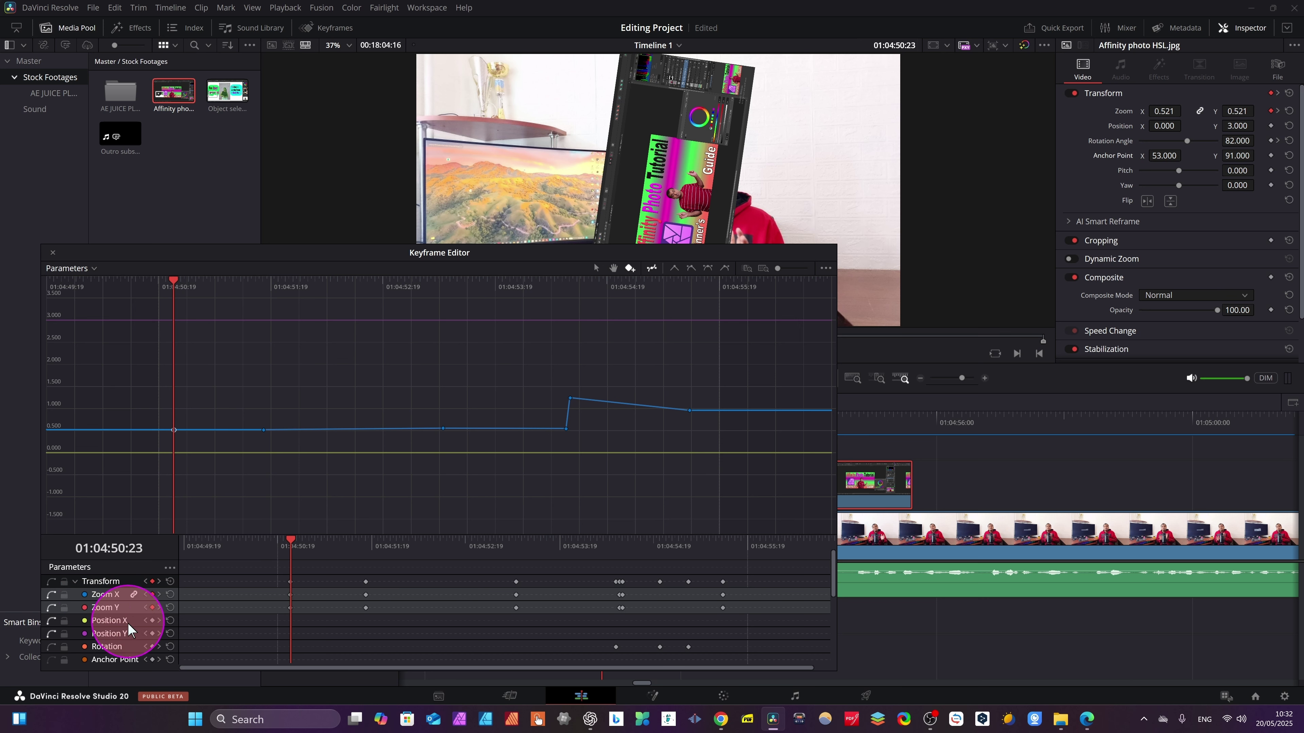
left_click(116, 622)
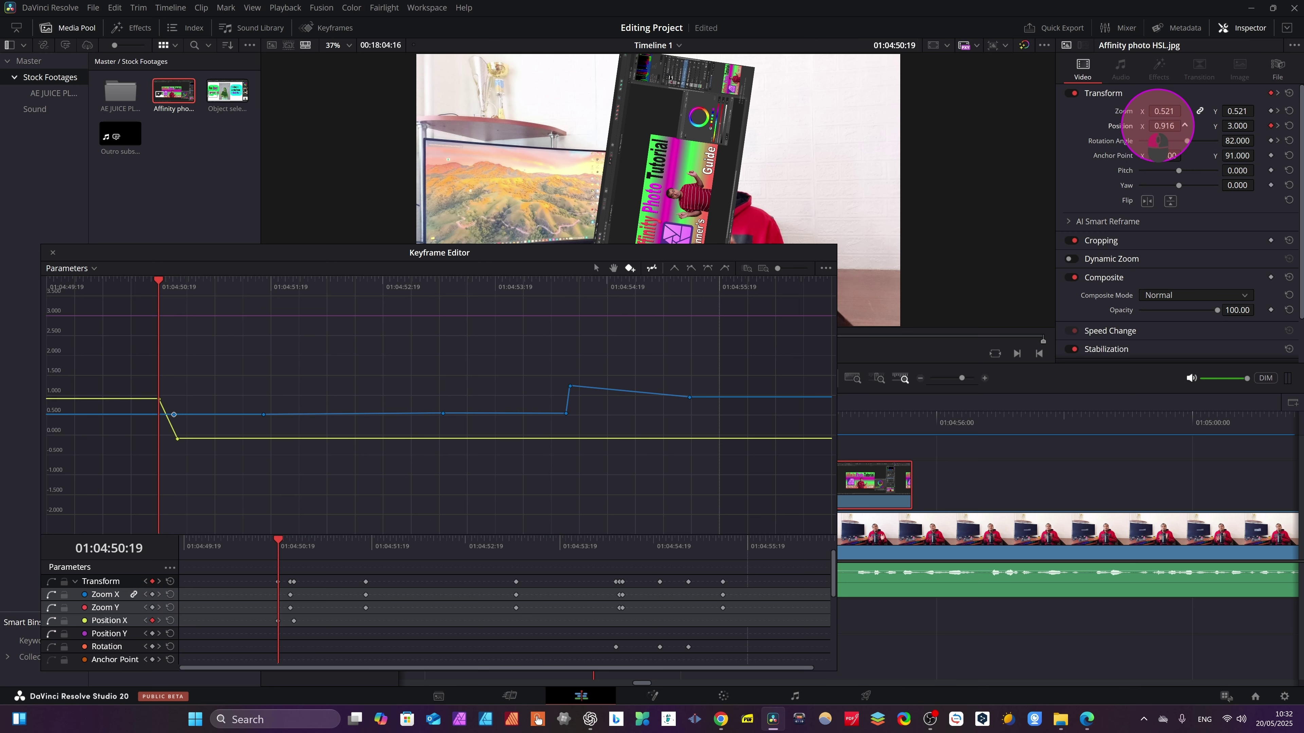
left_click_drag(1158, 126, 1158, 125)
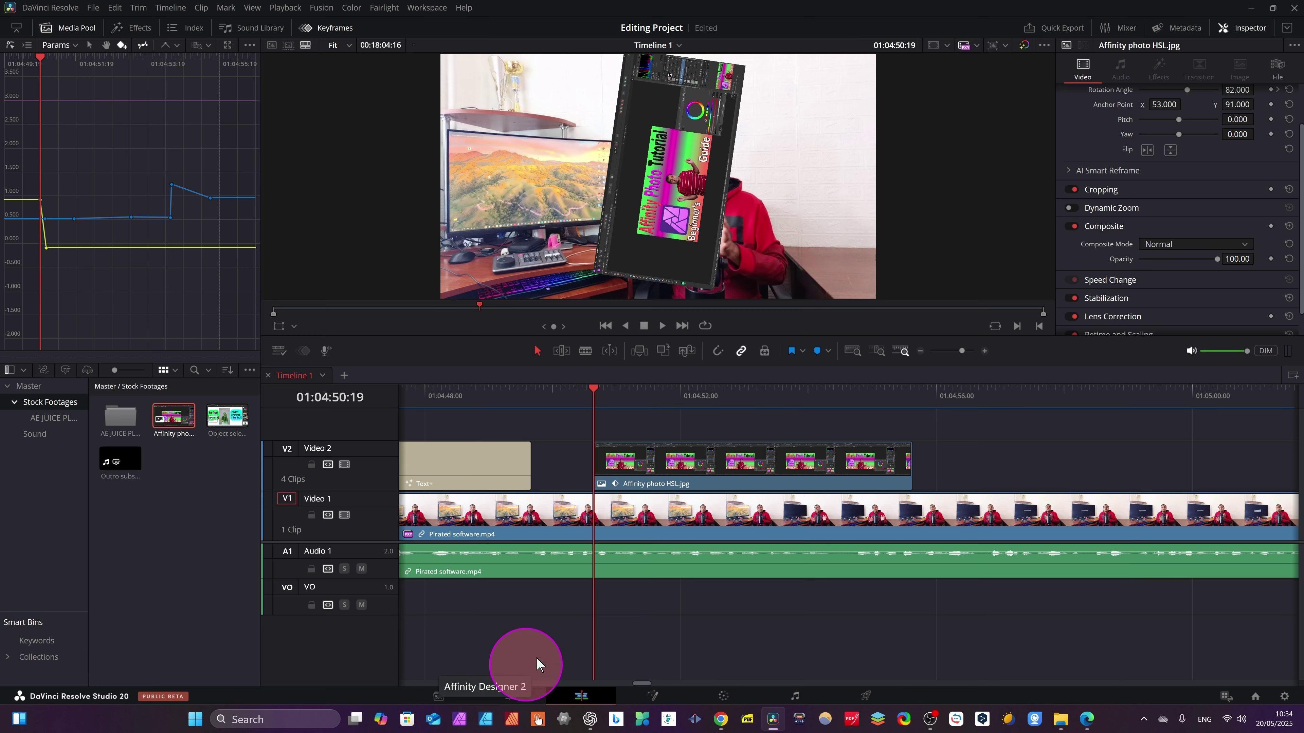
Switch to the Cut page and display the image's keyframes both below the timeline and in the keyframe editor.
left_click(505, 695)
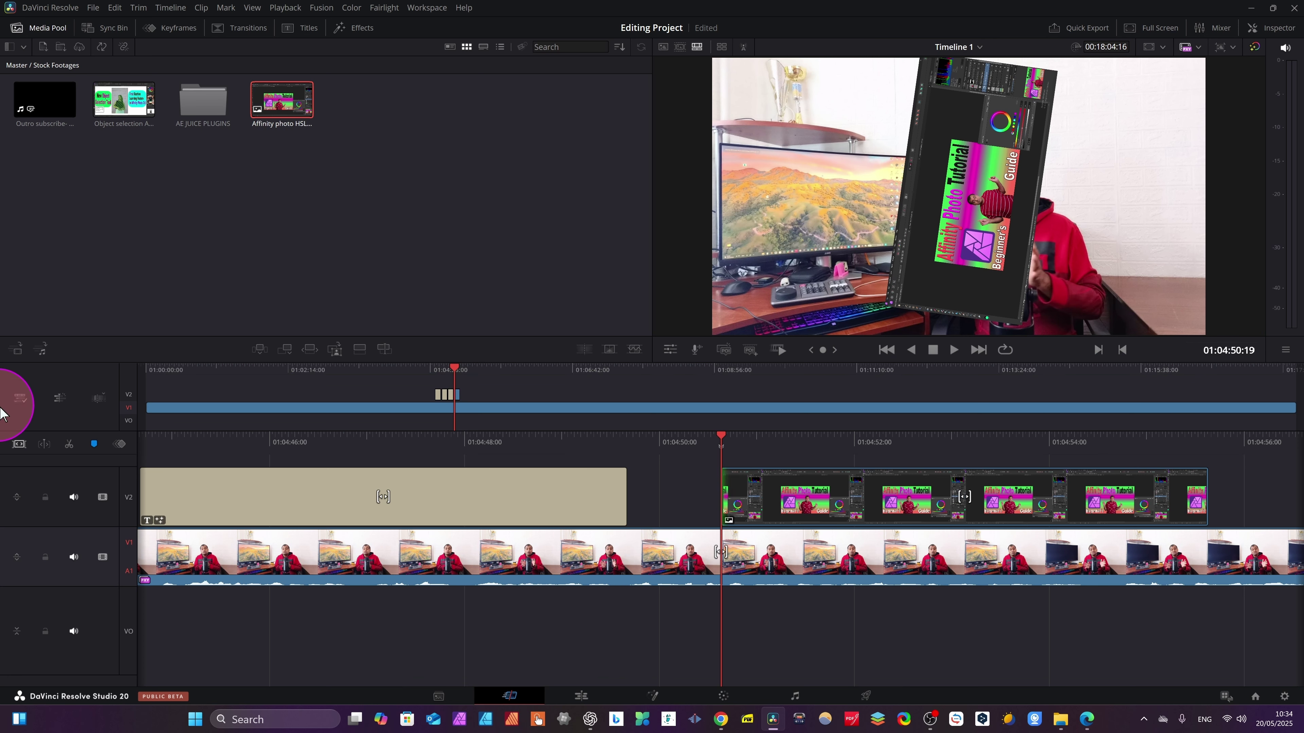
left_click(119, 444)
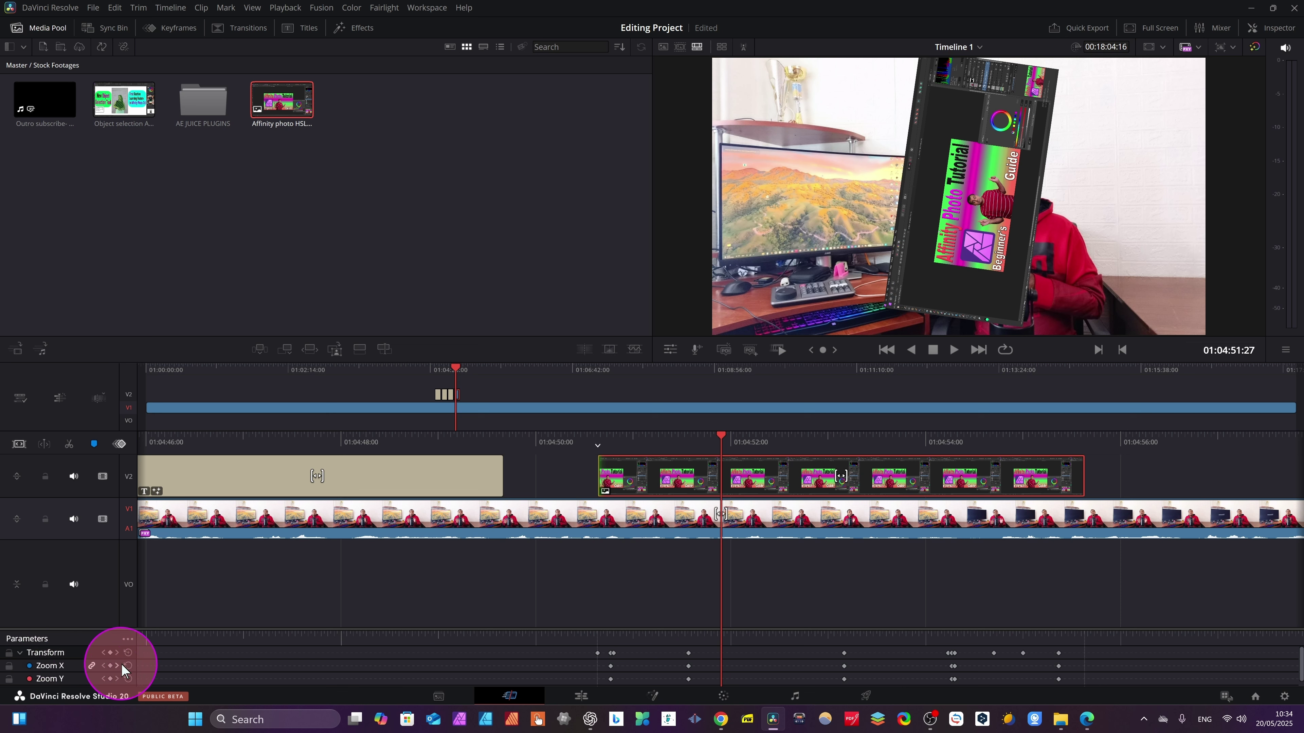
left_click(62, 680)
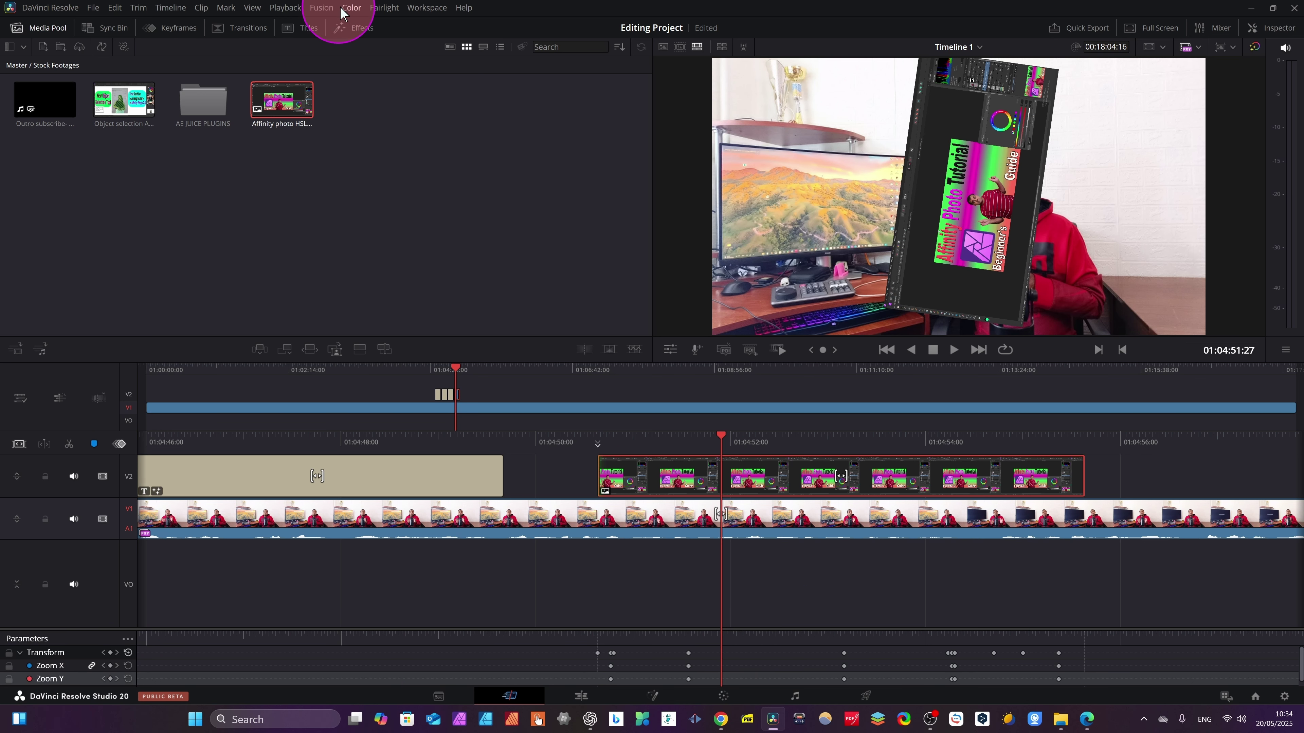
left_click(163, 29)
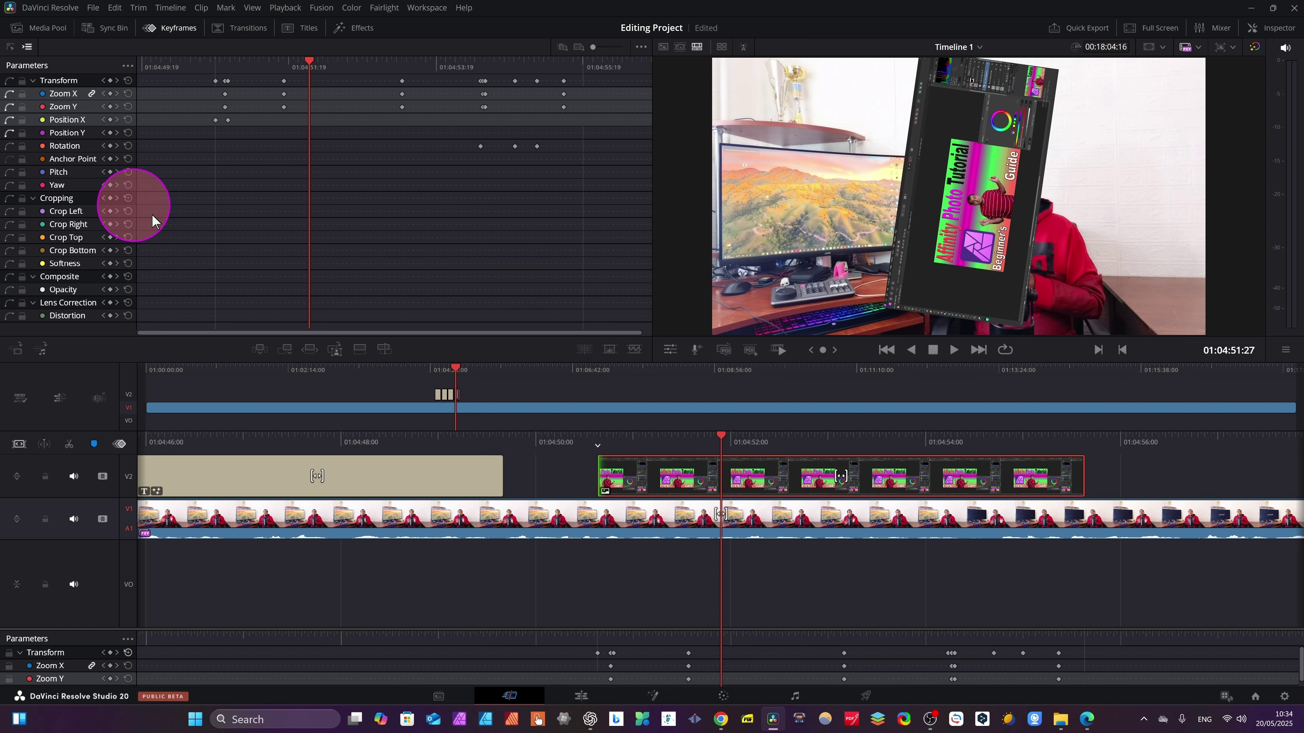